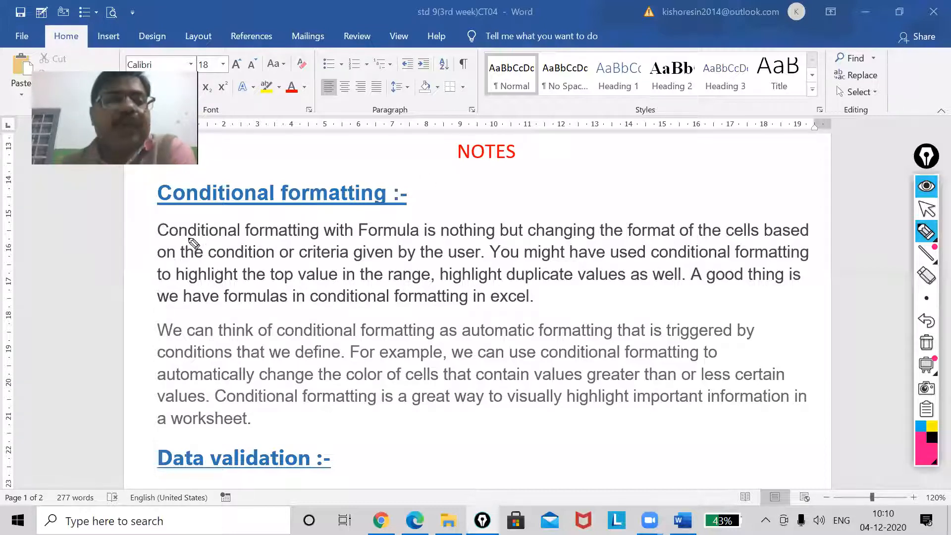
Underline the first paragraph of the Conditional formatting notes line by line with the pink pen
left_click_drag(165, 242, 806, 245)
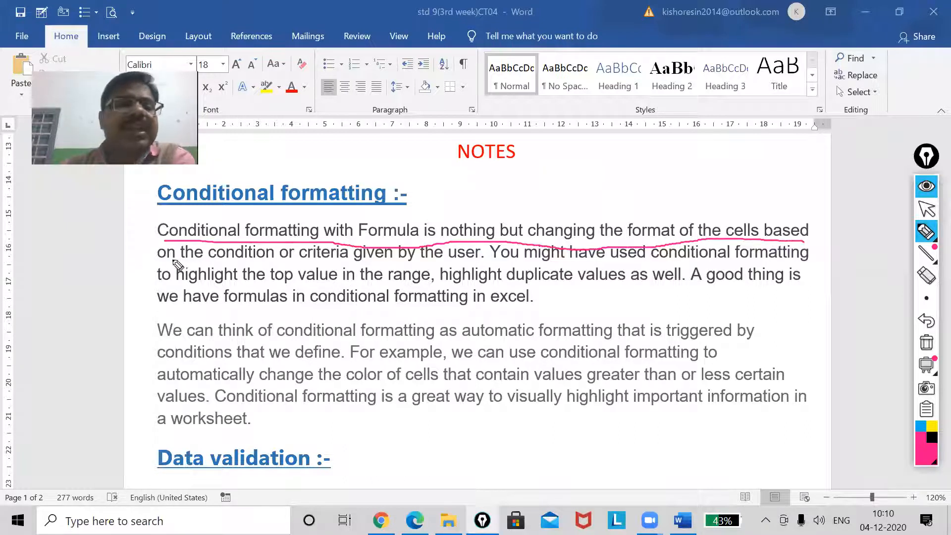
left_click_drag(161, 265, 371, 265)
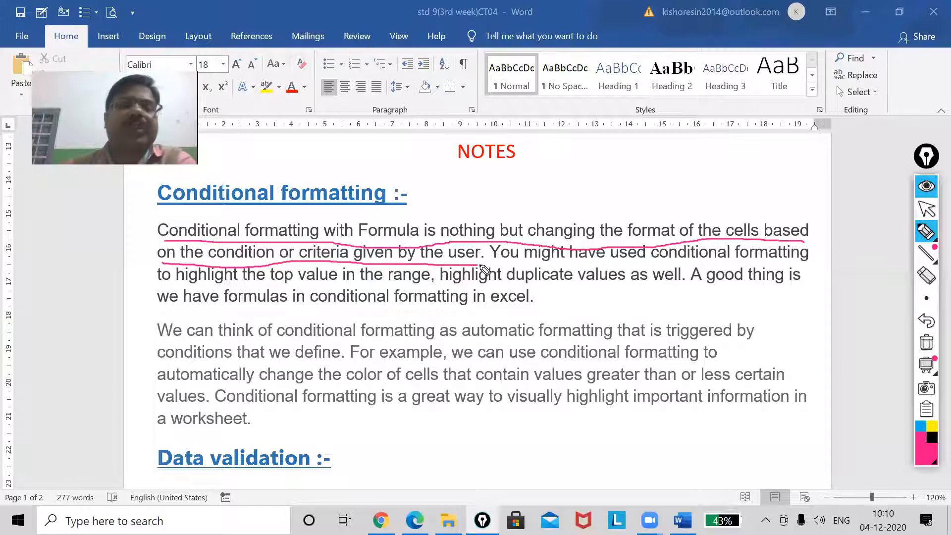
left_click_drag(494, 262, 809, 262)
left_click_drag(166, 281, 826, 285)
left_click(161, 308)
left_click_drag(180, 313, 532, 312)
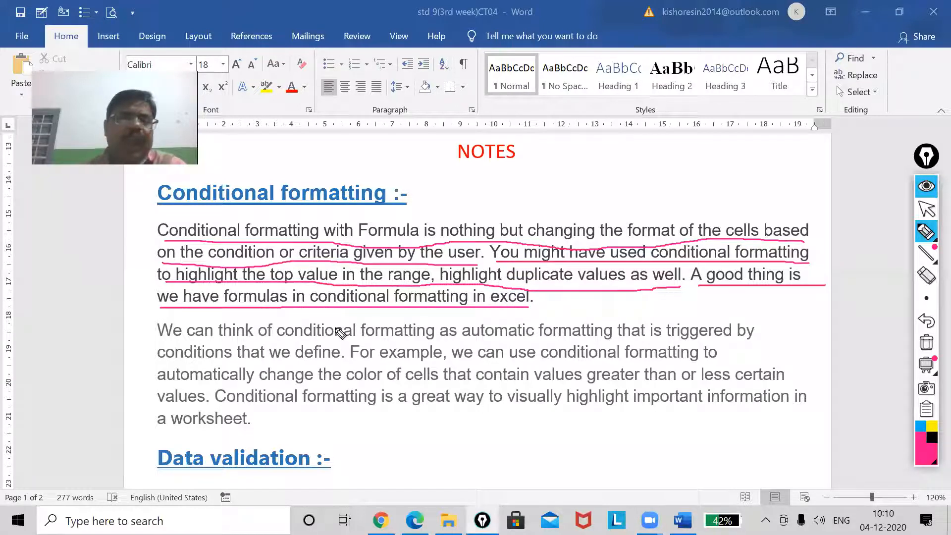
Underline the second Conditional formatting paragraph, from "We can think of" to "a worksheet", and clear all pen strokes
left_click_drag(166, 342, 756, 342)
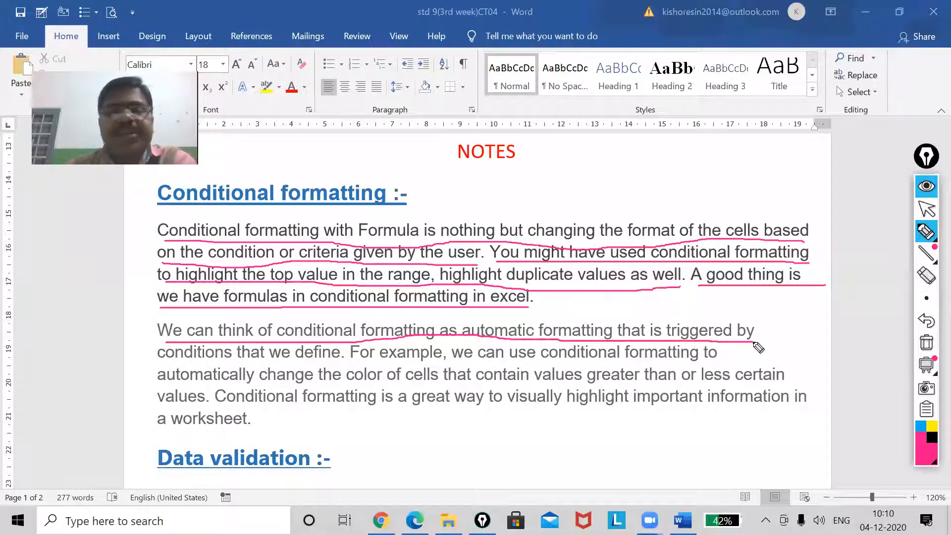
left_click_drag(159, 365, 332, 363)
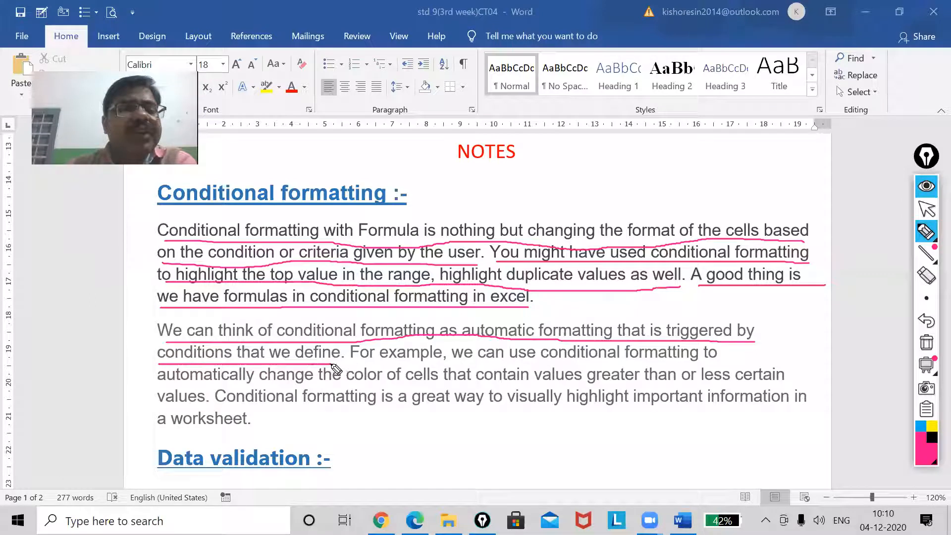
left_click_drag(453, 365, 741, 365)
left_click_drag(161, 389, 788, 389)
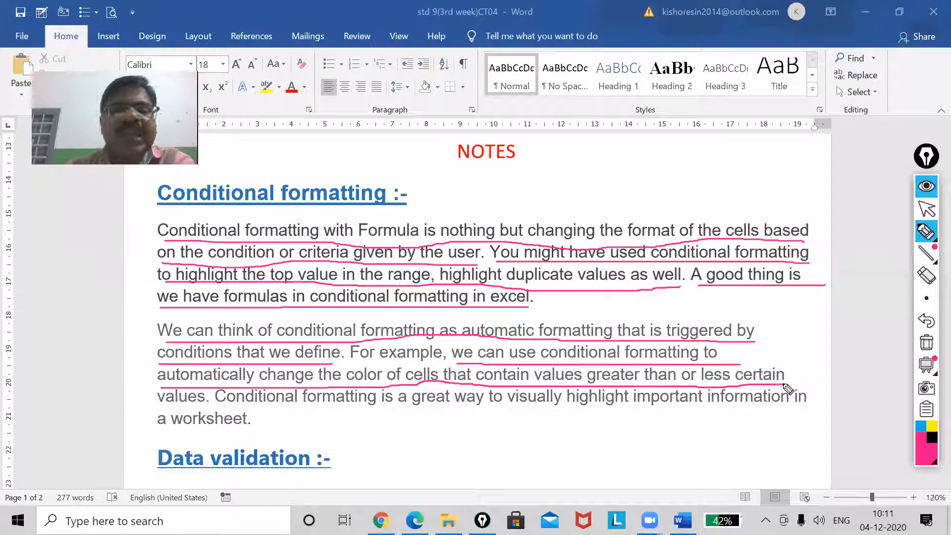
left_click_drag(234, 406, 791, 406)
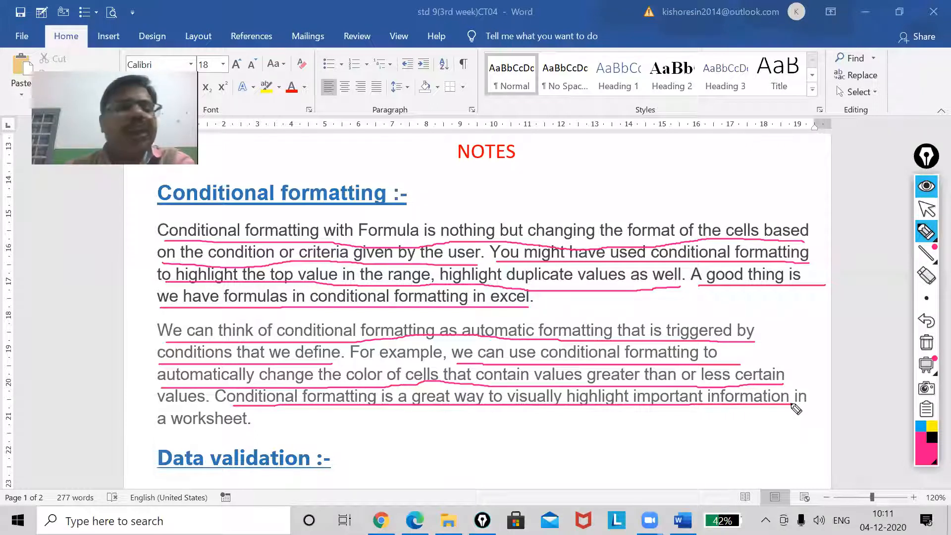
left_click_drag(167, 433, 305, 423)
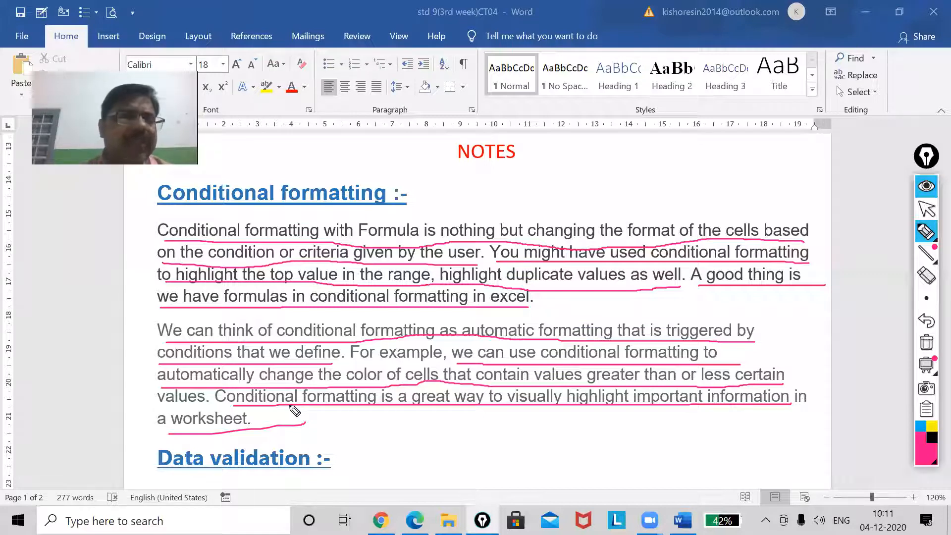
left_click(926, 341)
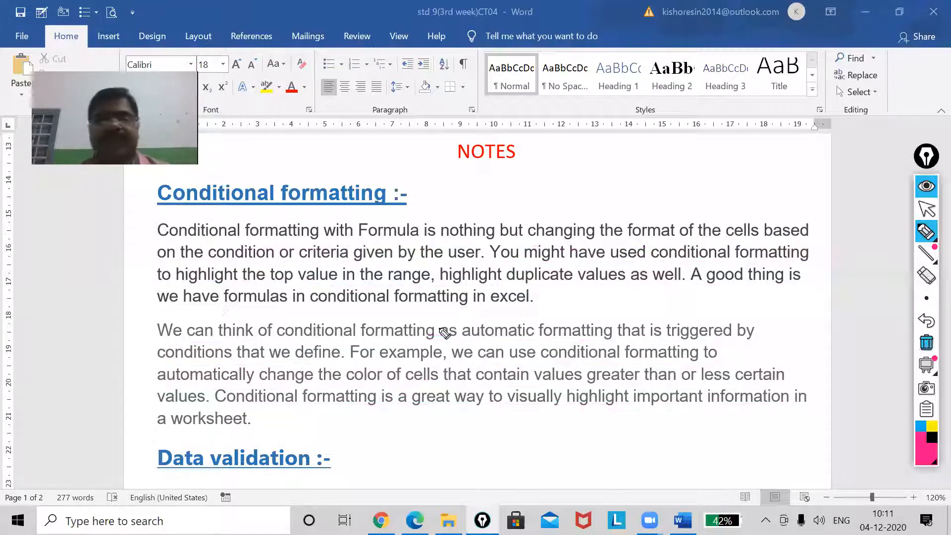
Underline "Data validation is a feature in MS Excel" in the Data validation section with the pink pen
scroll(321, 285, "up", 5)
left_click(926, 208)
scroll(926, 206, "down", 3)
left_click(926, 231)
left_click(856, 235)
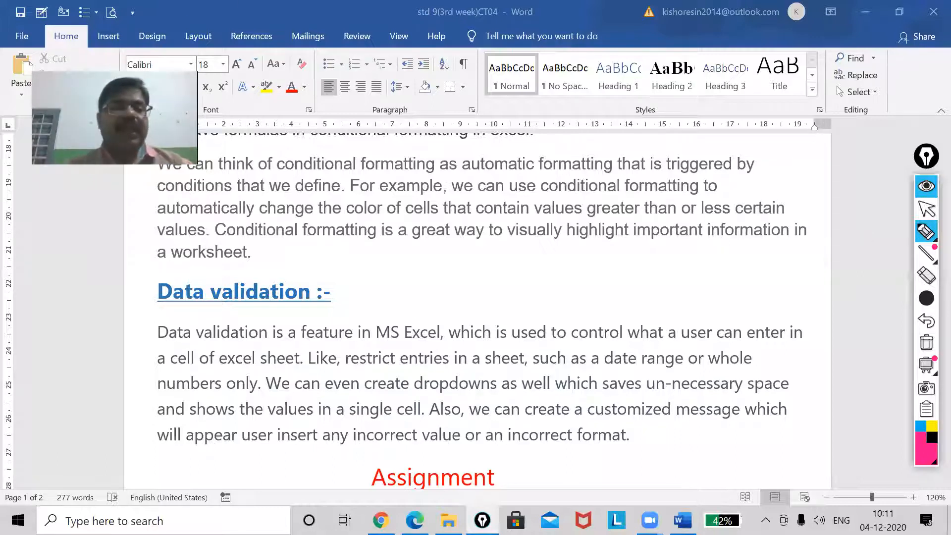
left_click_drag(162, 350, 435, 350)
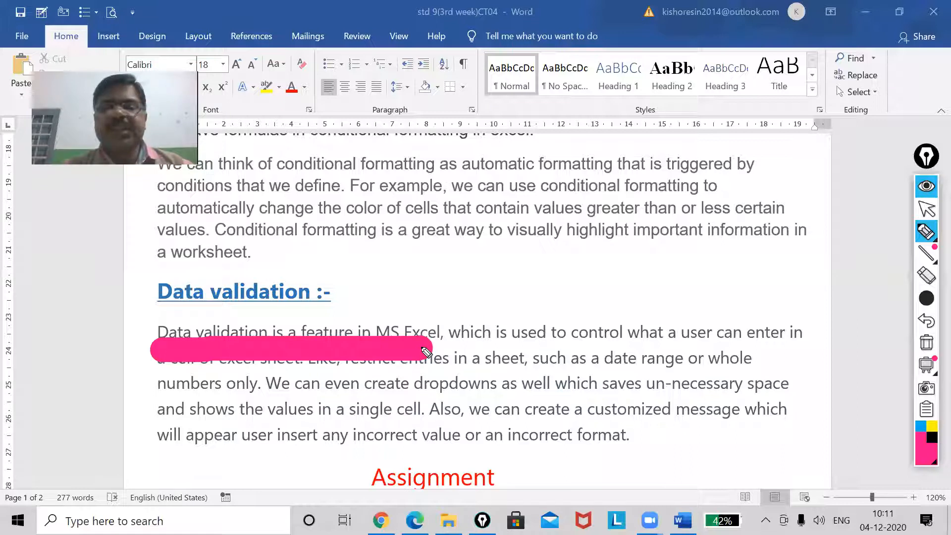
Reduce the pen thickness, underline "control what a user can enter" as a trial, and clear all strokes
mouse_move(928, 286)
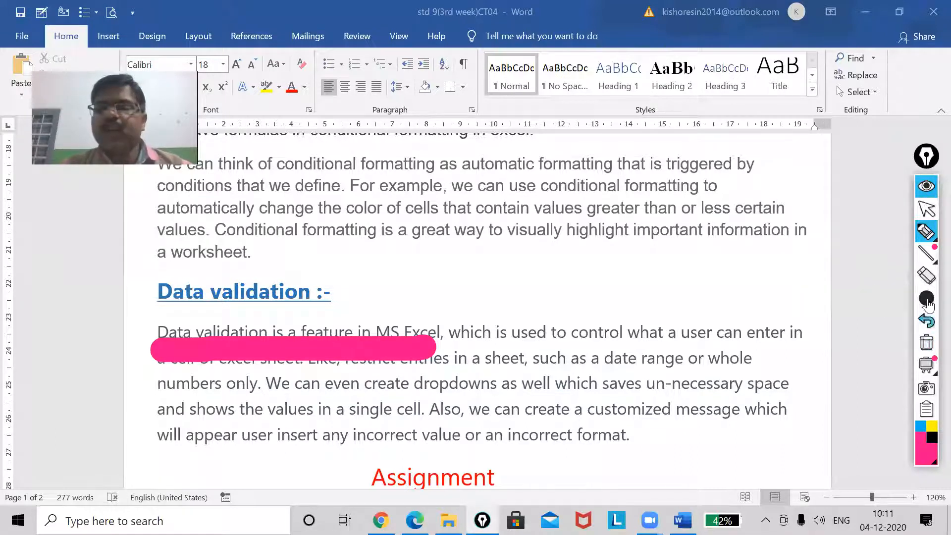
left_click(809, 297)
left_click_drag(600, 346, 792, 349)
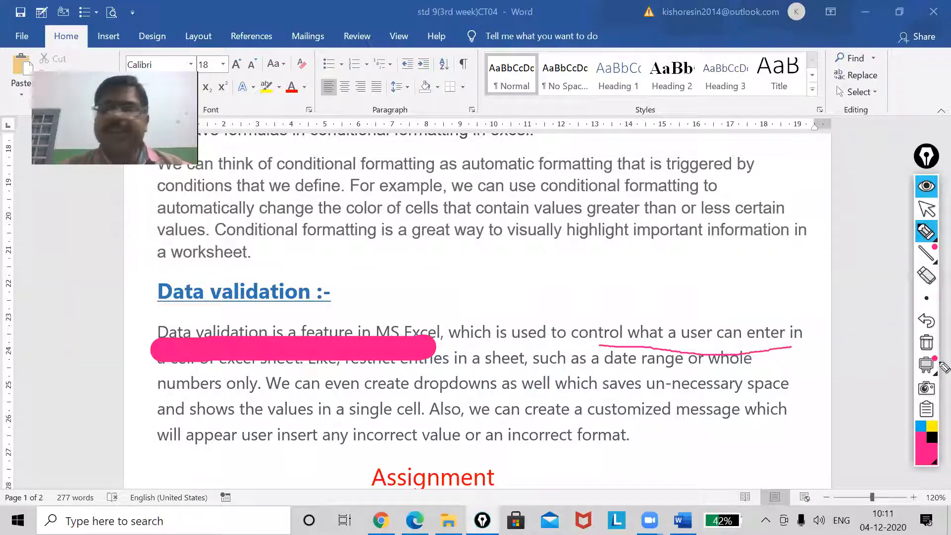
mouse_move(928, 373)
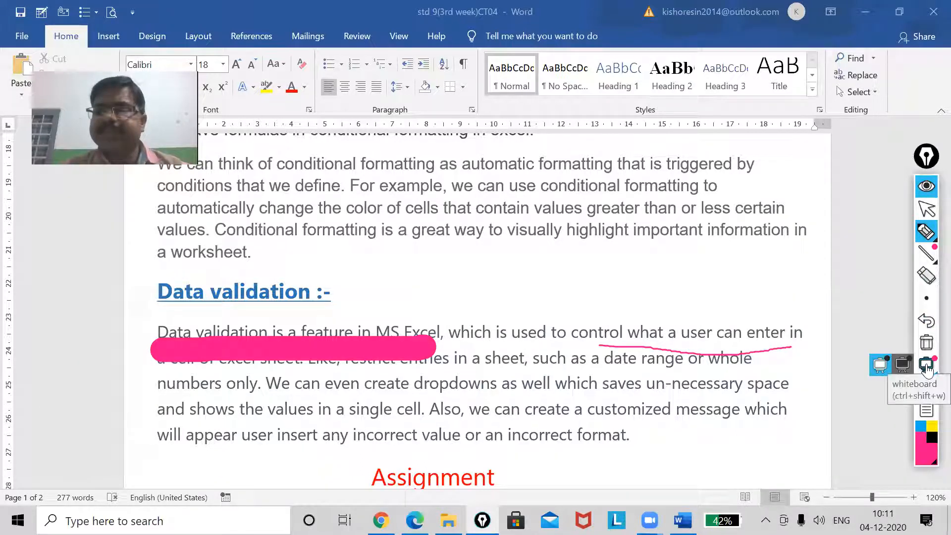
left_click(926, 343)
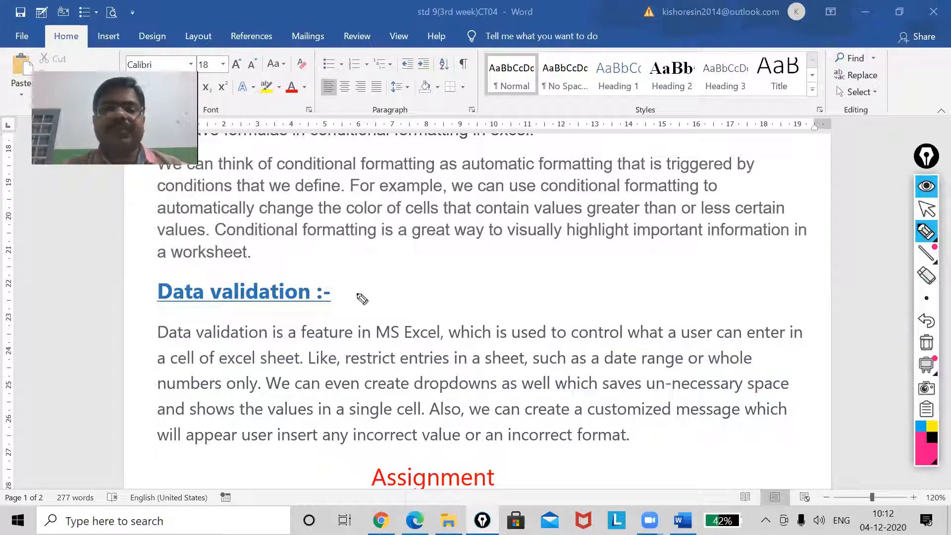
Underline the Data validation paragraph from "a user can enter" to "an incorrect format", and clear the pen strokes
left_click_drag(669, 344, 811, 344)
mouse_move(160, 366)
left_mouse_down()
mouse_move(685, 370)
mouse_move(781, 379)
left_mouse_up()
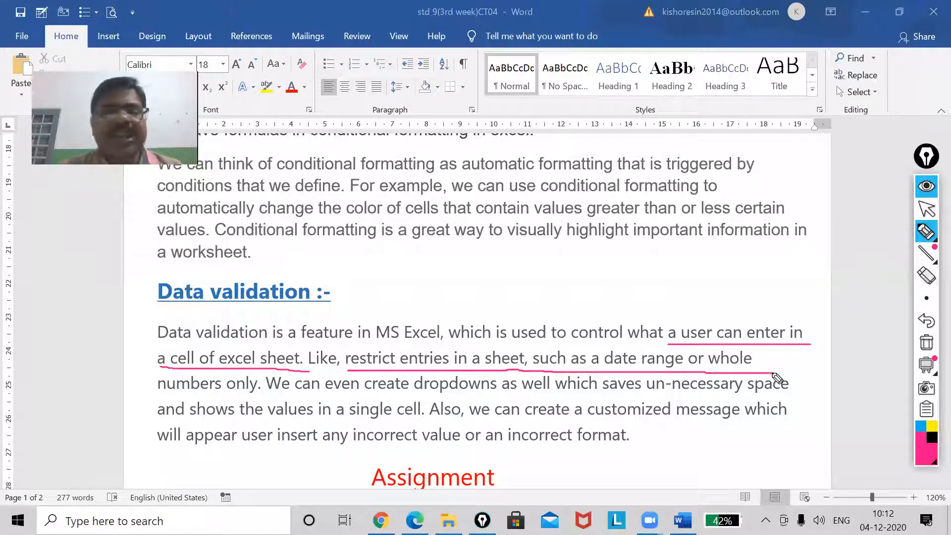
mouse_move(183, 404)
left_mouse_down()
mouse_move(407, 393)
mouse_move(777, 398)
left_mouse_up()
left_click_drag(174, 425, 790, 427)
left_click_drag(155, 454, 630, 450)
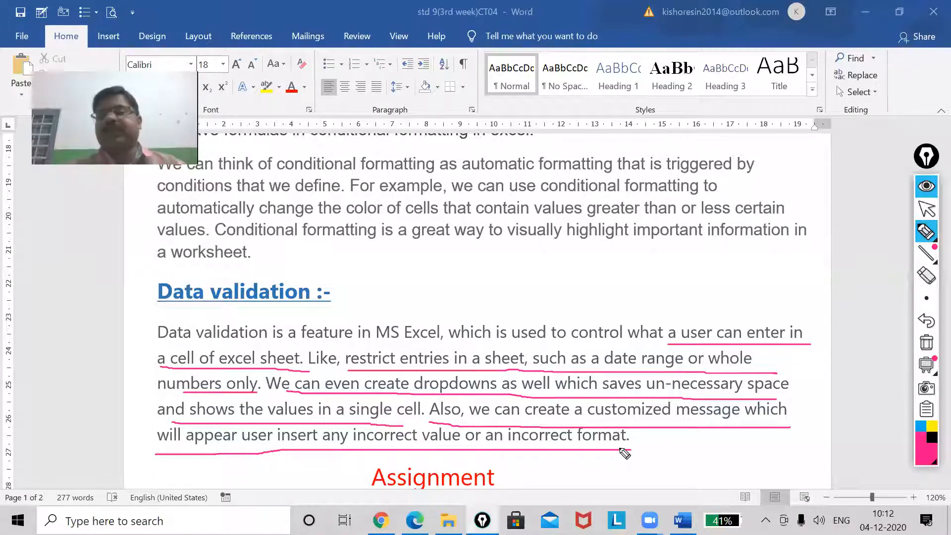
left_click(928, 210)
left_click(927, 343)
Switch to Excel by opening the workbook 7 from the desktop, and select the marks range B2:M8
left_click(866, 13)
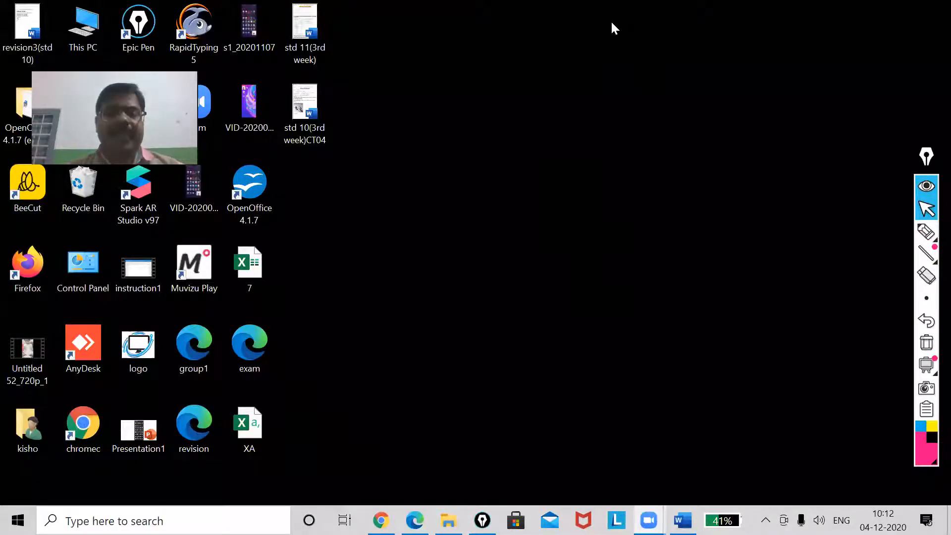
double_click(250, 260)
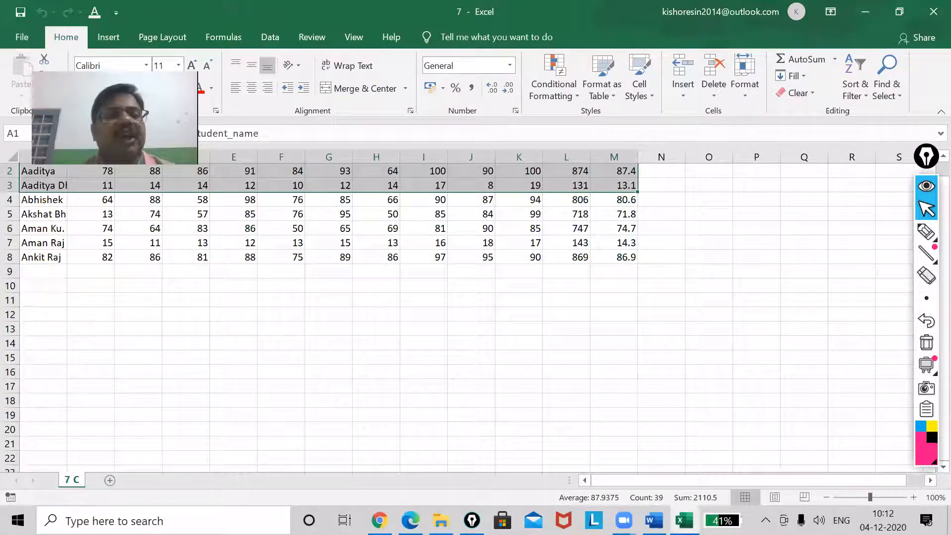
left_click(388, 317)
scroll(67, 273, "up", 1)
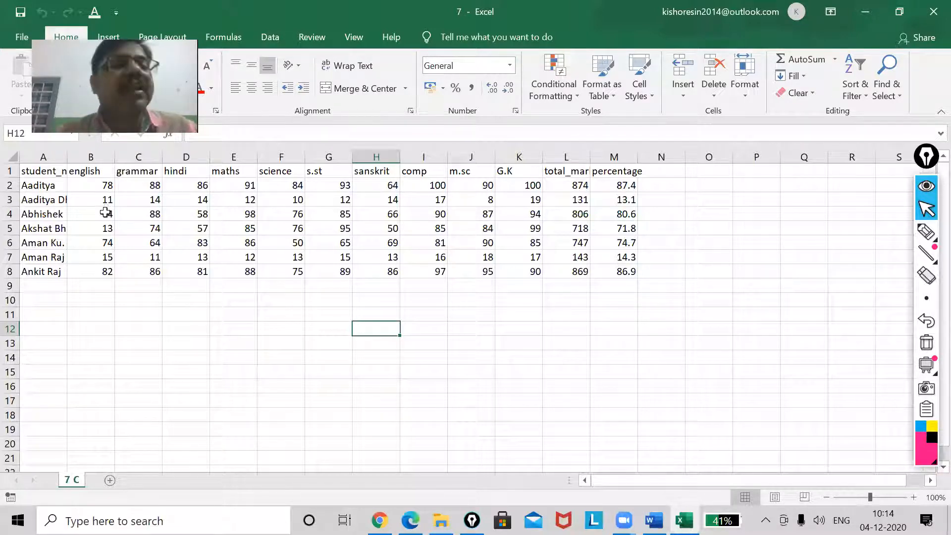
left_click_drag(93, 184, 617, 271)
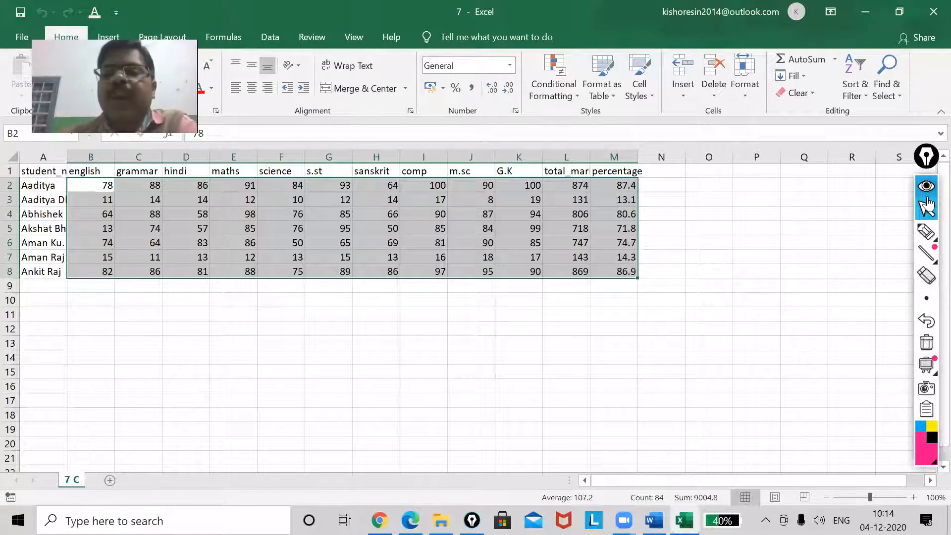
Circle Home, Styles and Conditional Formatting with the pink pen, add a tick over Conditional Formatting, and clear the annotations
left_click(928, 209)
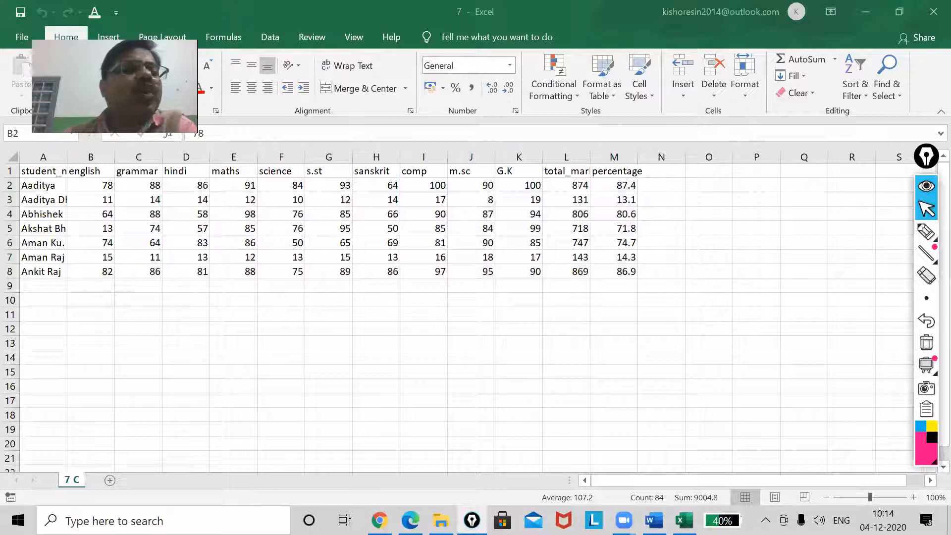
left_click(926, 232)
left_click(855, 231)
mouse_move(80, 26)
left_mouse_down()
mouse_move(42, 52)
mouse_move(88, 31)
left_mouse_up()
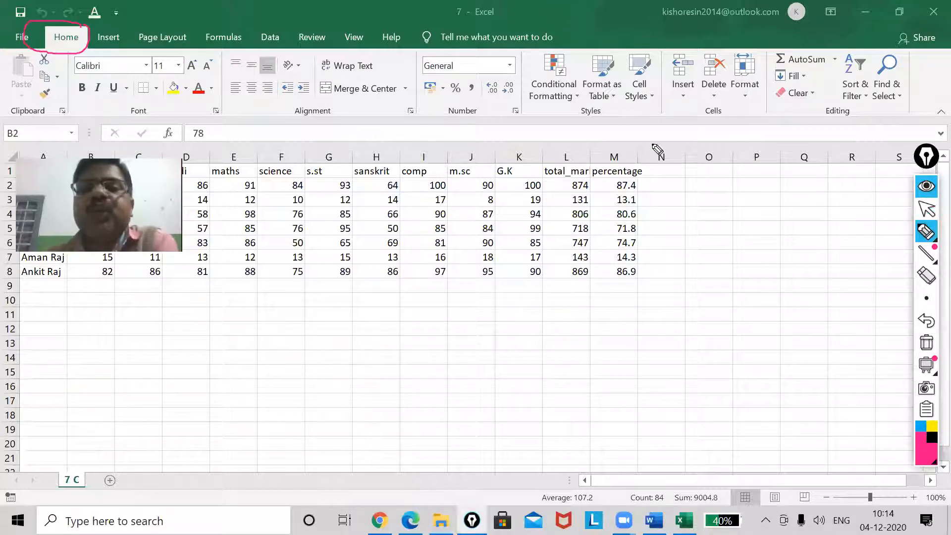
mouse_move(613, 105)
left_mouse_down()
mouse_move(577, 102)
mouse_move(567, 127)
mouse_move(627, 116)
mouse_move(608, 104)
left_mouse_up()
mouse_move(568, 52)
left_mouse_down()
mouse_move(547, 46)
mouse_move(524, 82)
mouse_move(550, 107)
mouse_move(581, 90)
mouse_move(564, 49)
left_mouse_up()
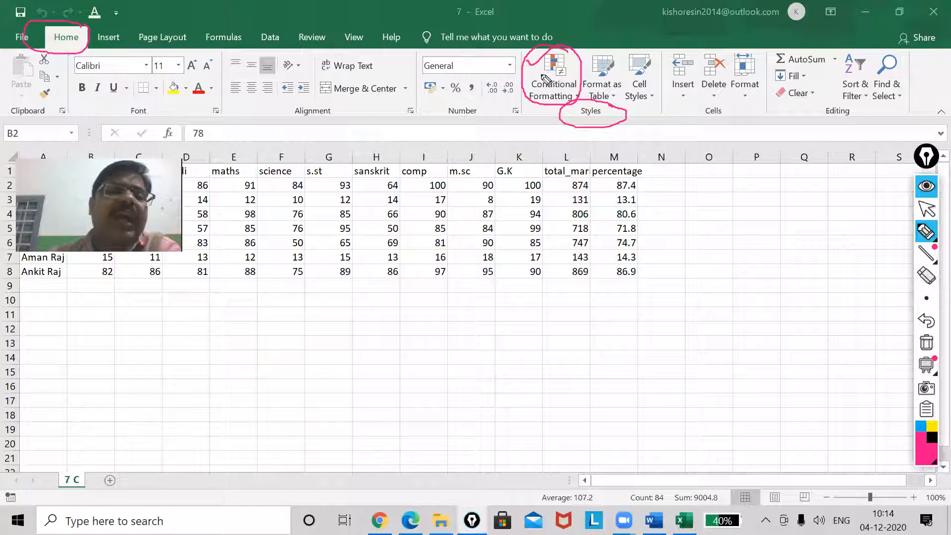
left_click_drag(547, 77, 590, 67)
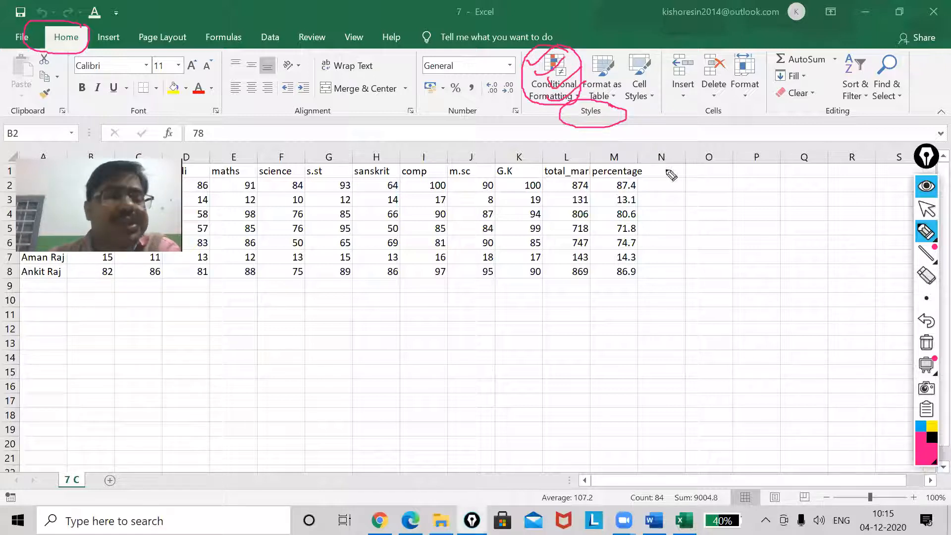
left_click(926, 341)
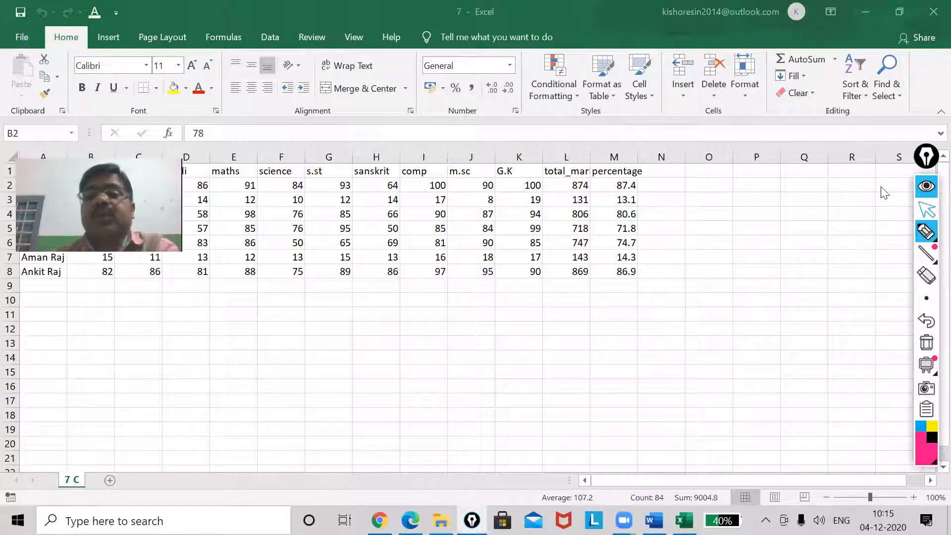
left_click(927, 209)
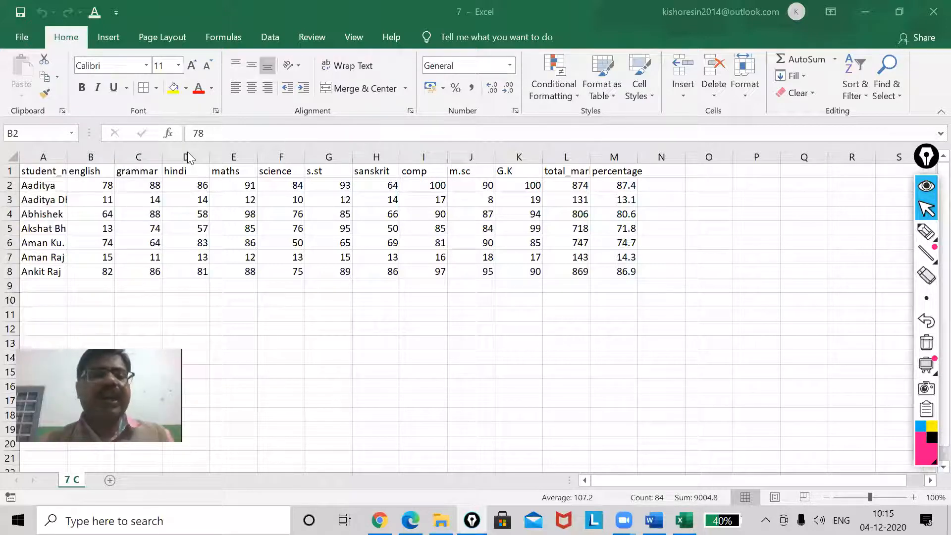
Apply a Less Than conditional formatting rule to B2:M8 that shows values below 40 in Red Text
key("ctrl+shift+End")
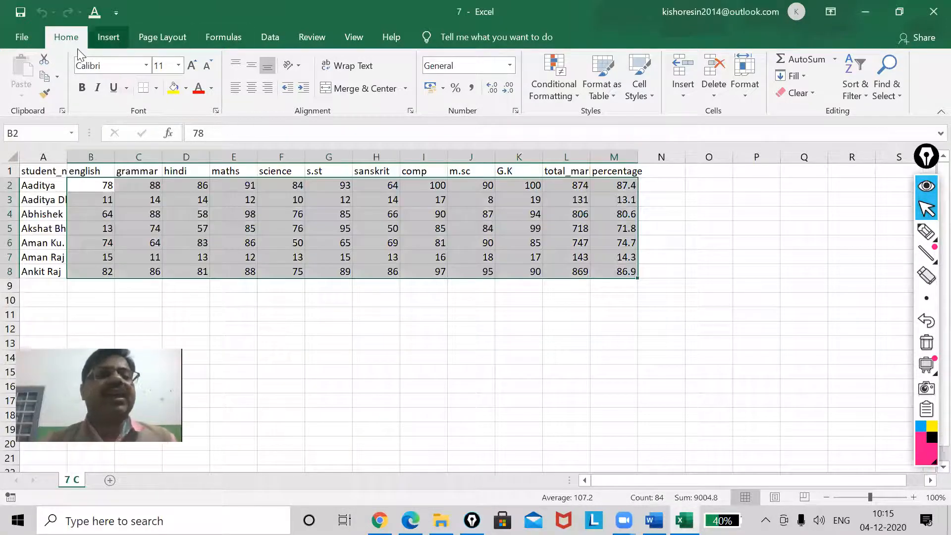
left_click(563, 89)
mouse_move(613, 123)
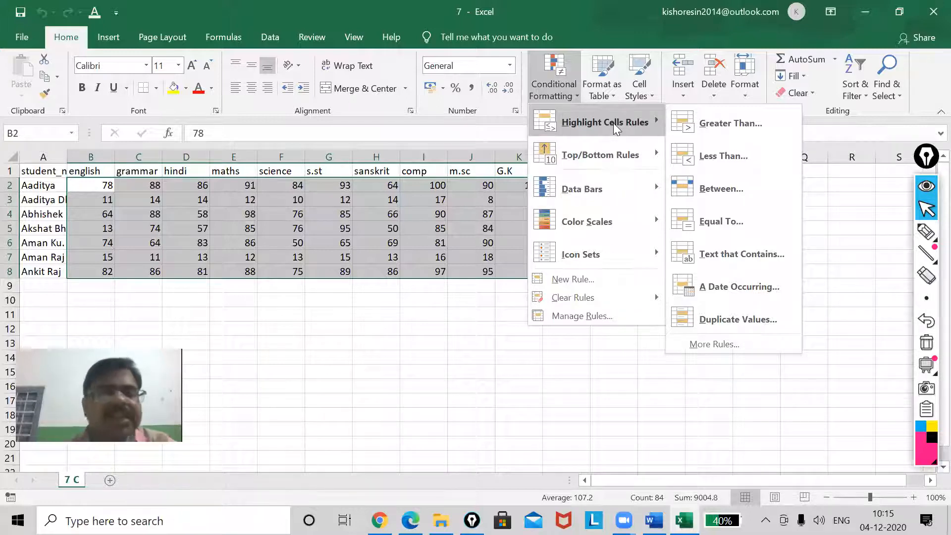
left_click(739, 156)
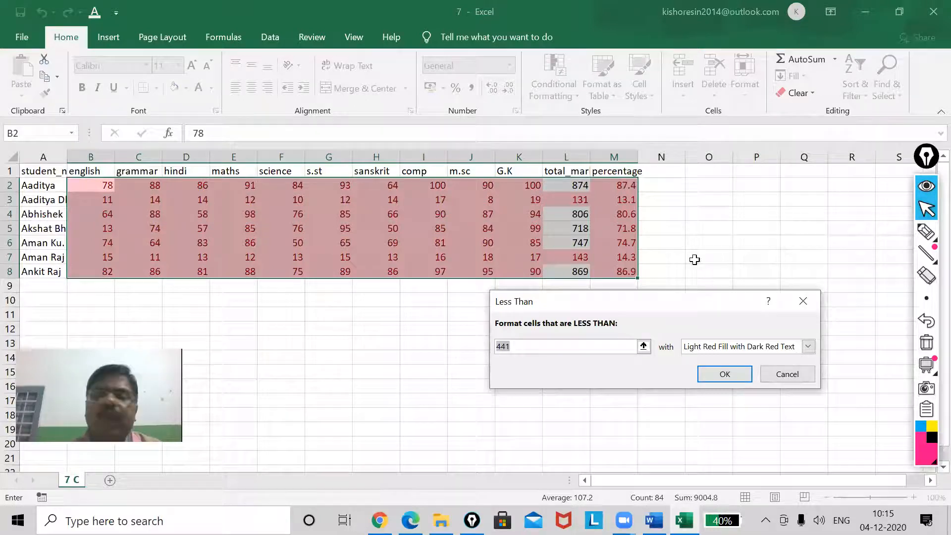
left_click_drag(690, 306, 657, 346)
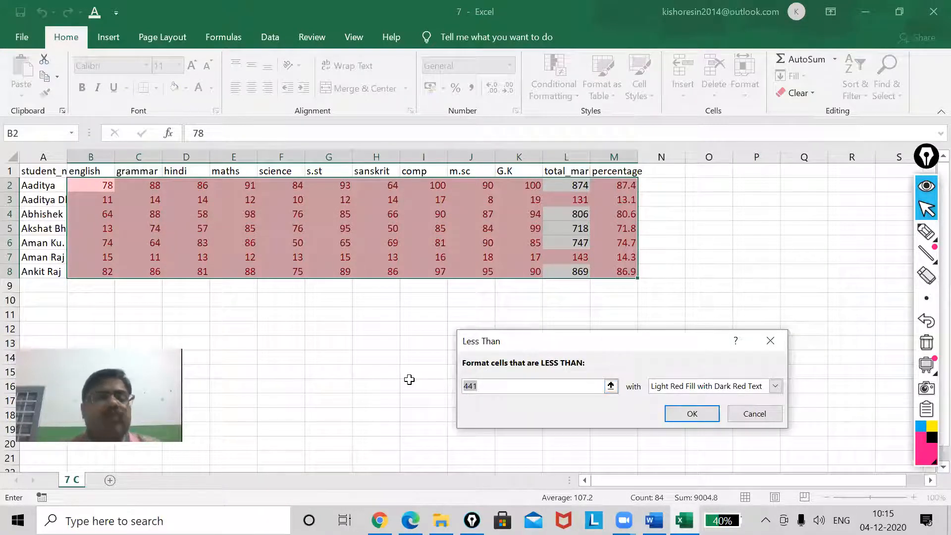
type("40")
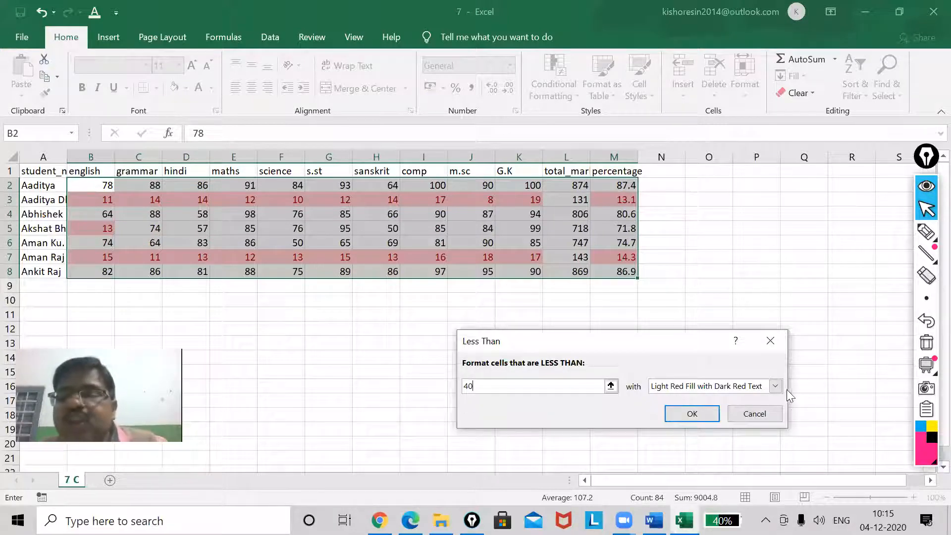
left_click(774, 387)
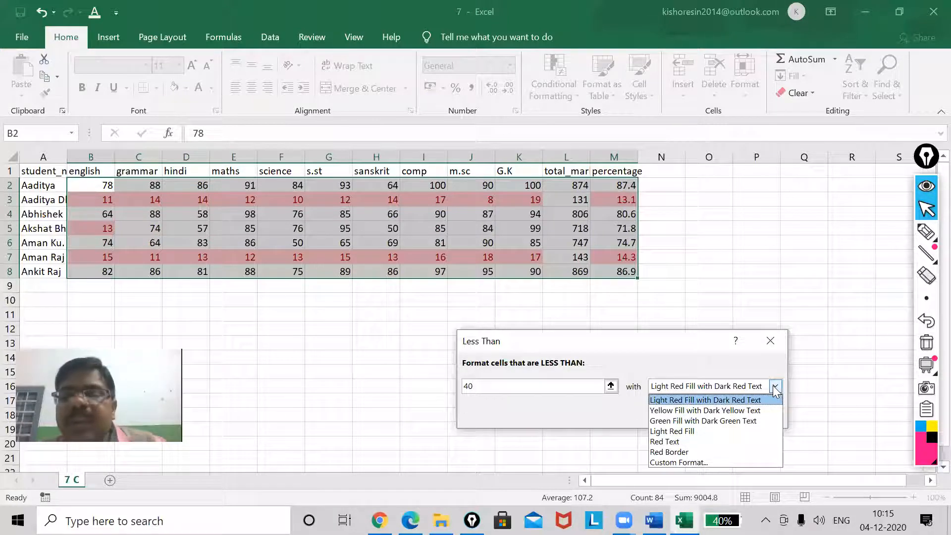
left_click(690, 444)
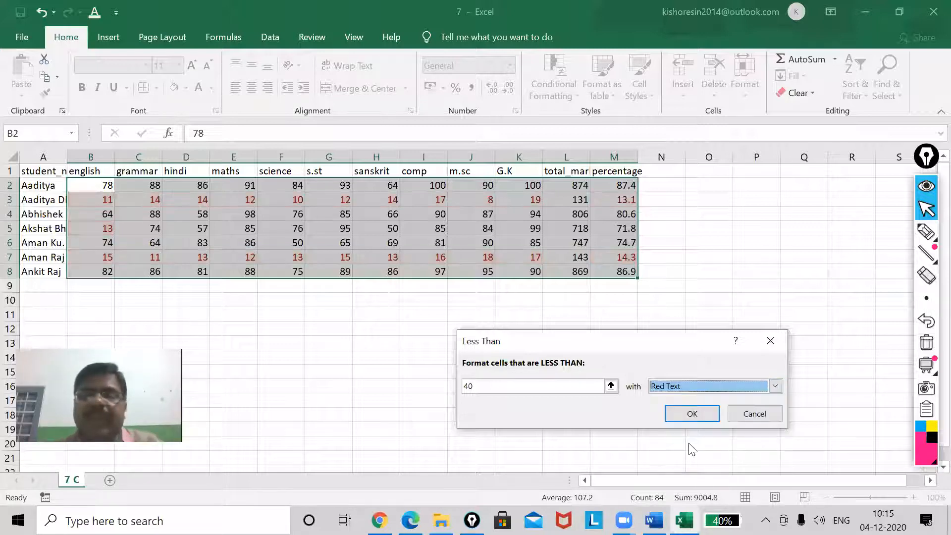
left_click(692, 414)
left_click(466, 374)
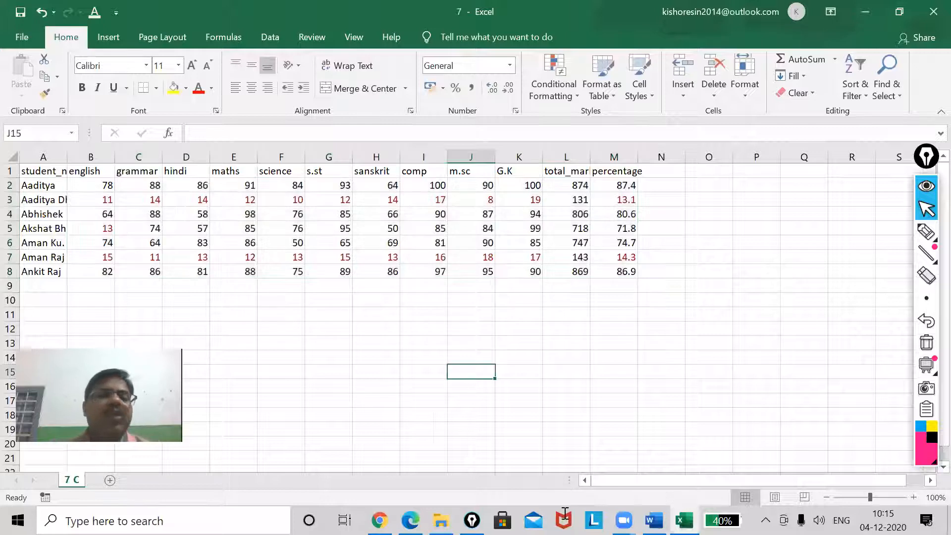
Tick each red value in row 3, from B3 through K3 and M3, with the pink pen
left_click(913, 498)
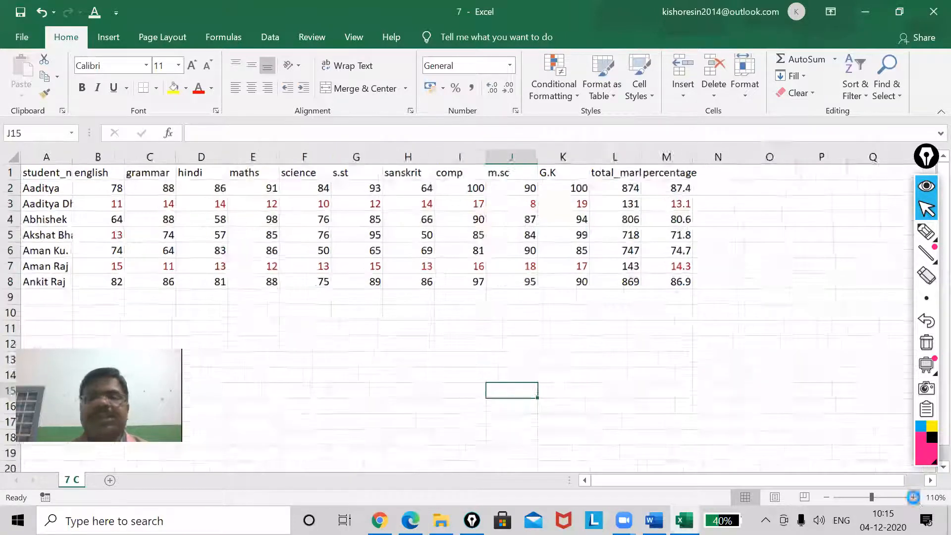
left_click(914, 497)
left_click(914, 497)
left_click(914, 497)
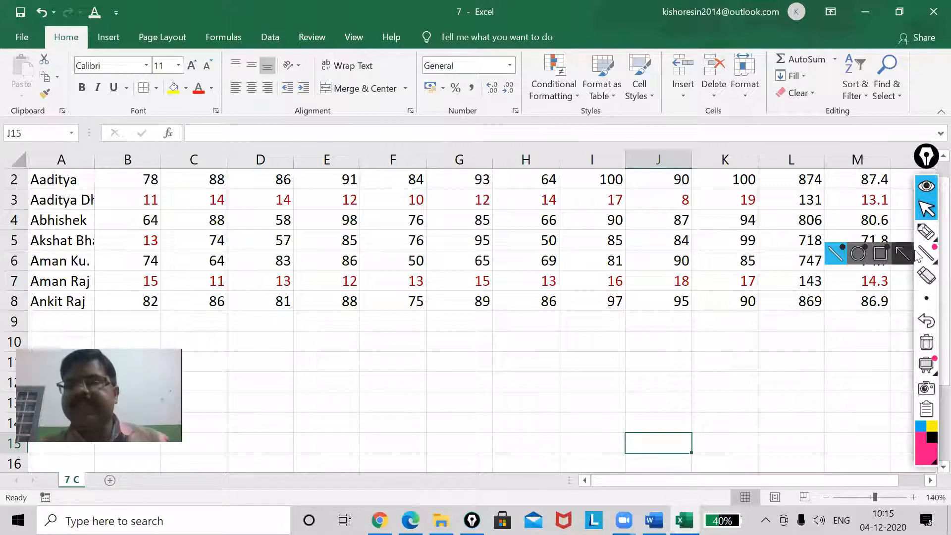
mouse_move(927, 236)
left_click(886, 237)
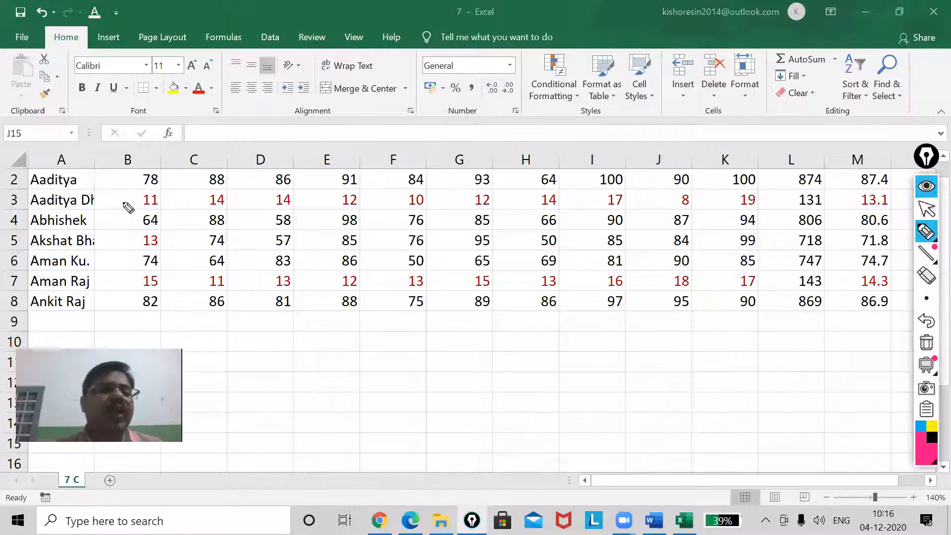
mouse_move(124, 204)
left_mouse_down()
mouse_move(147, 180)
mouse_move(191, 197)
mouse_move(206, 184)
left_mouse_up()
mouse_move(241, 199)
left_mouse_down()
mouse_move(290, 180)
mouse_move(422, 177)
left_mouse_up()
mouse_move(446, 210)
left_mouse_down()
mouse_move(484, 188)
mouse_move(741, 189)
left_mouse_up()
left_click_drag(848, 202, 875, 184)
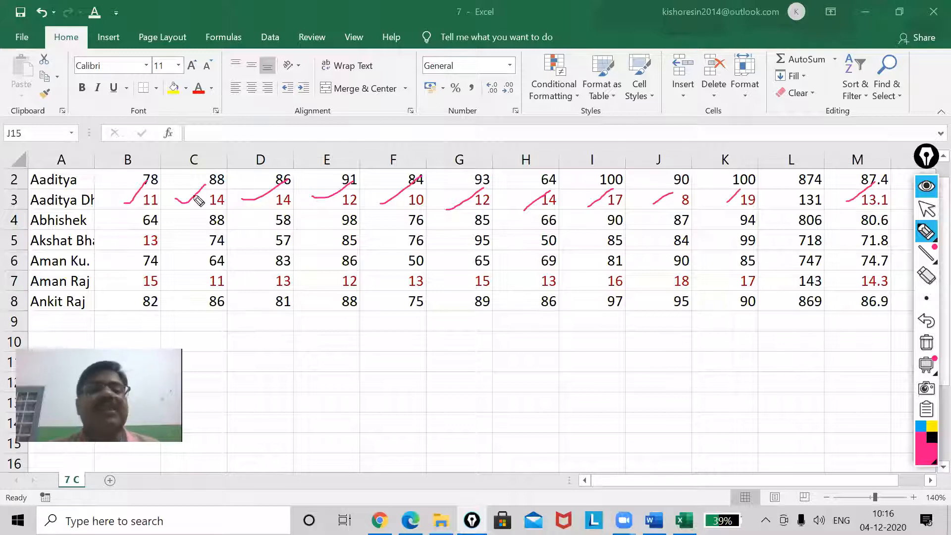
Circle the red values in B5 and row 7 with the pink pen, and clear all pen strokes
mouse_move(159, 232)
left_mouse_down()
mouse_move(160, 247)
mouse_move(174, 224)
left_mouse_up()
left_click_drag(164, 270, 181, 283)
mouse_move(235, 271)
left_mouse_down()
mouse_move(270, 287)
mouse_move(322, 285)
mouse_move(356, 270)
left_mouse_up()
mouse_move(353, 308)
left_mouse_down()
mouse_move(373, 272)
mouse_move(437, 283)
mouse_move(558, 281)
left_mouse_up()
left_click_drag(614, 271, 597, 295)
mouse_move(675, 273)
left_mouse_down()
mouse_move(669, 292)
mouse_move(760, 280)
left_mouse_up()
mouse_move(889, 271)
left_mouse_down()
mouse_move(826, 283)
mouse_move(894, 284)
left_mouse_up()
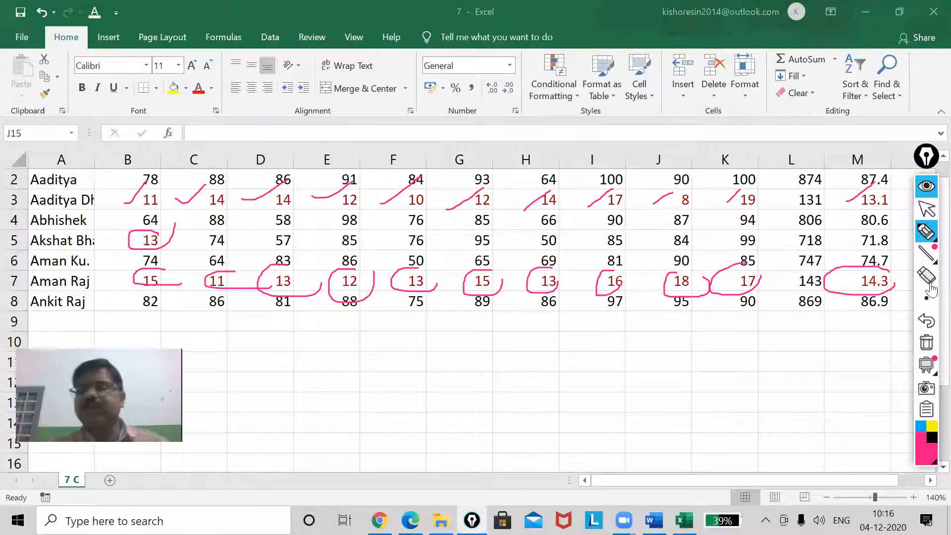
left_click(927, 342)
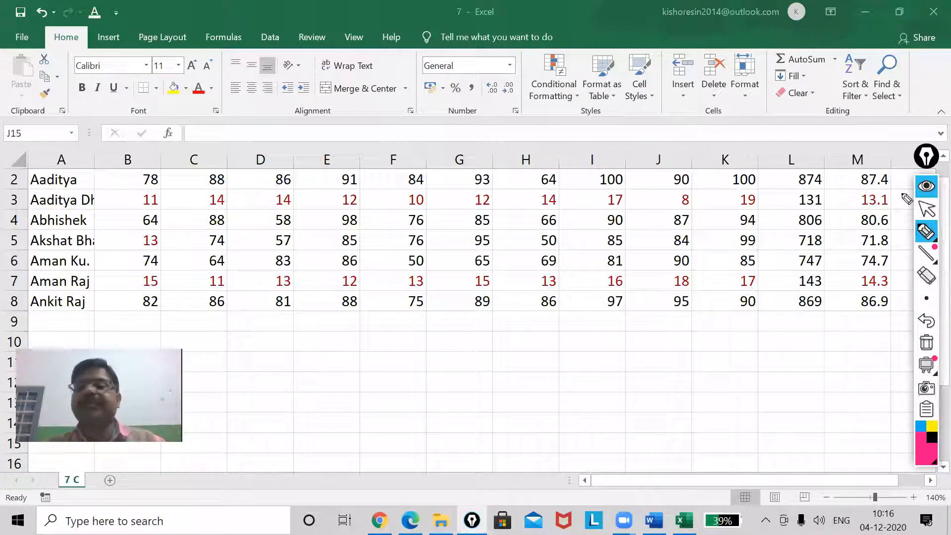
left_click(928, 212)
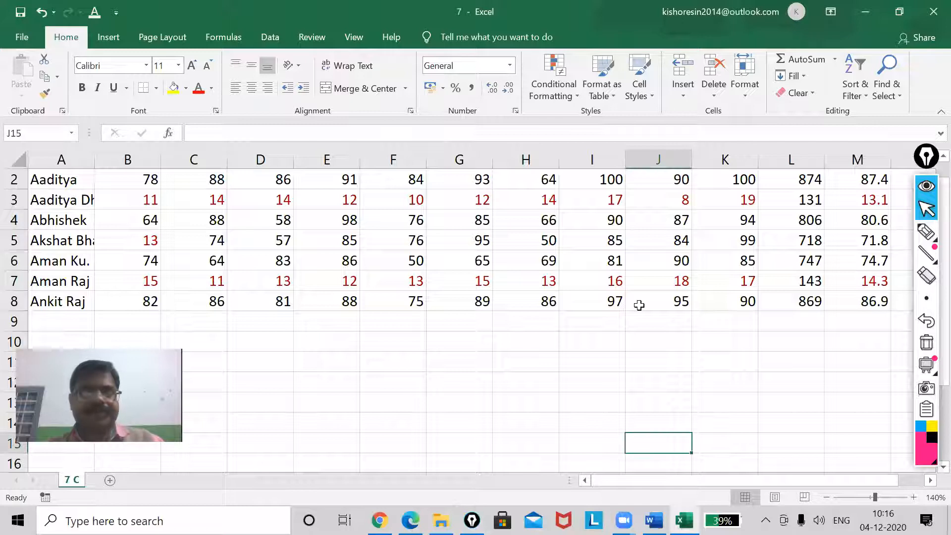
Undo the Less Than conditional formatting rule on the marks range and deselect the range
scroll(639, 305, "down", 2)
scroll(639, 305, "down", 2)
key("ctrl+z")
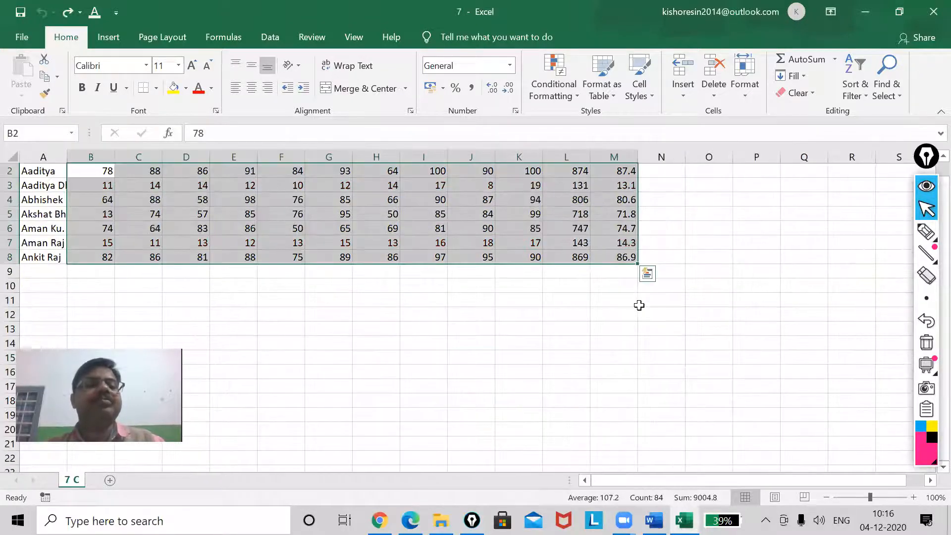
left_click(384, 327)
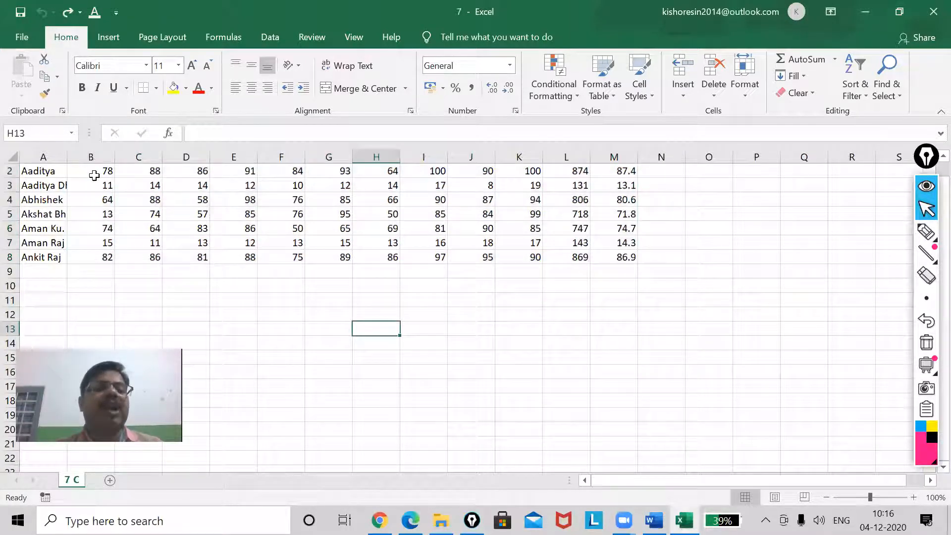
Start a Between conditional formatting rule on B2:M8 for values between 10 and 35
scroll(94, 178, "up", 1)
left_click_drag(315, 245, 616, 275)
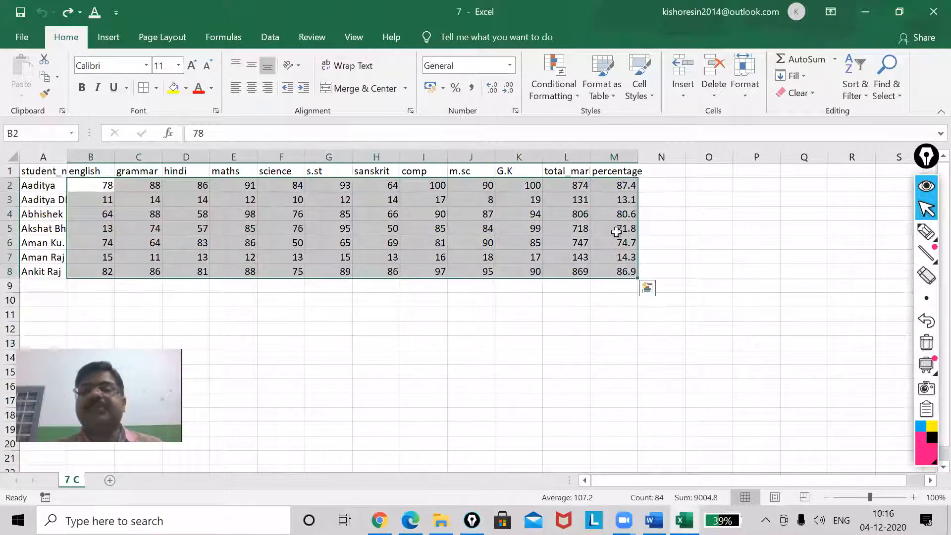
left_click(573, 99)
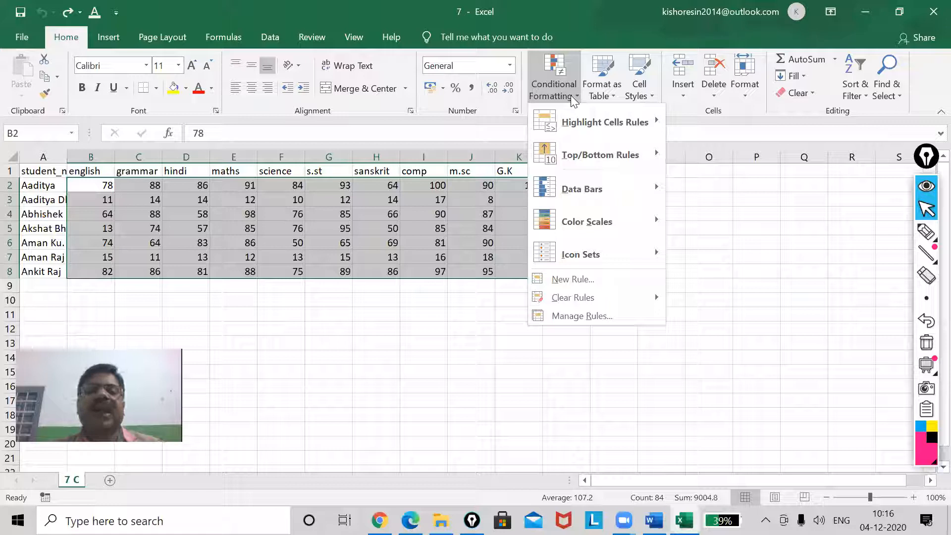
mouse_move(617, 122)
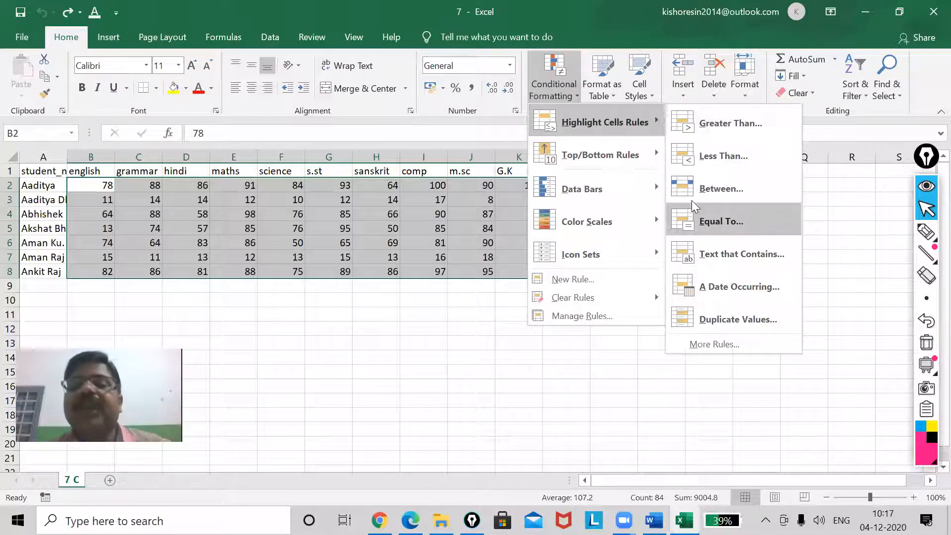
left_click(705, 192)
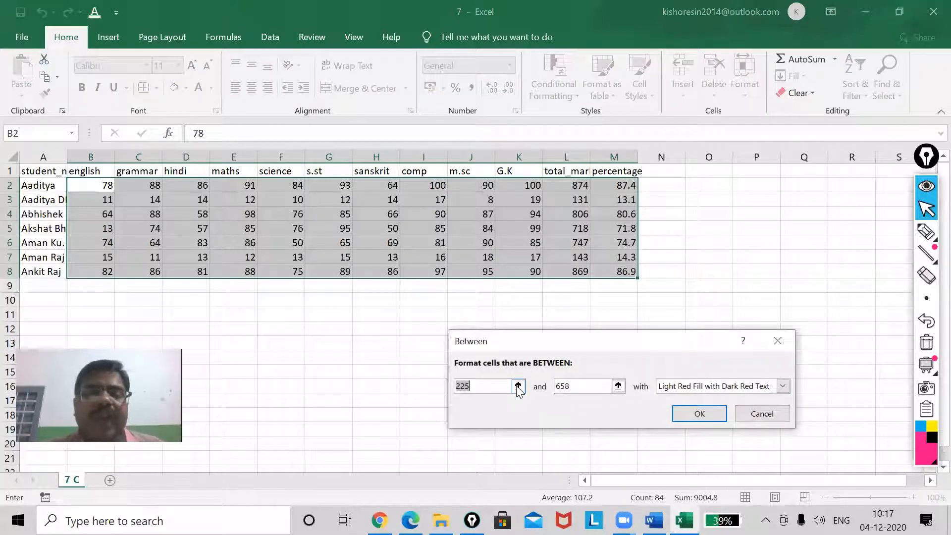
type("10")
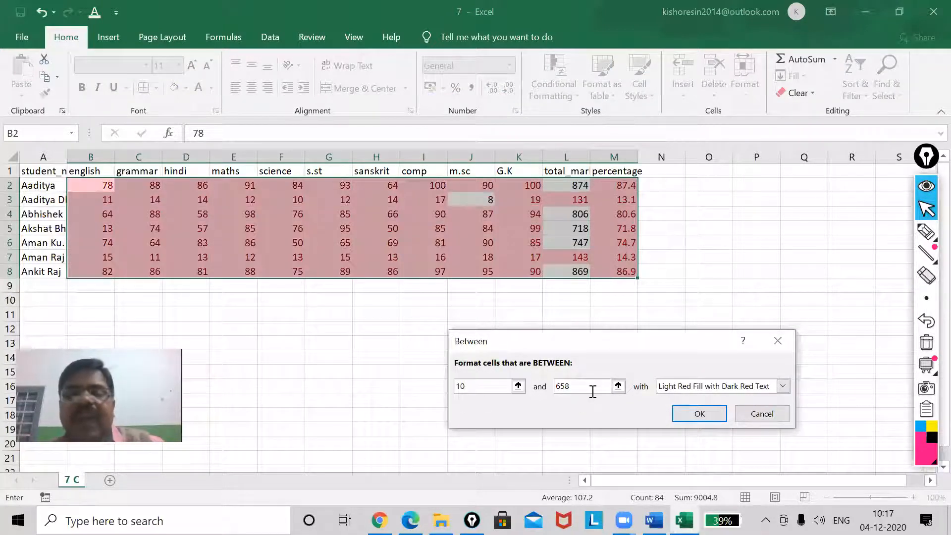
key("Tab")
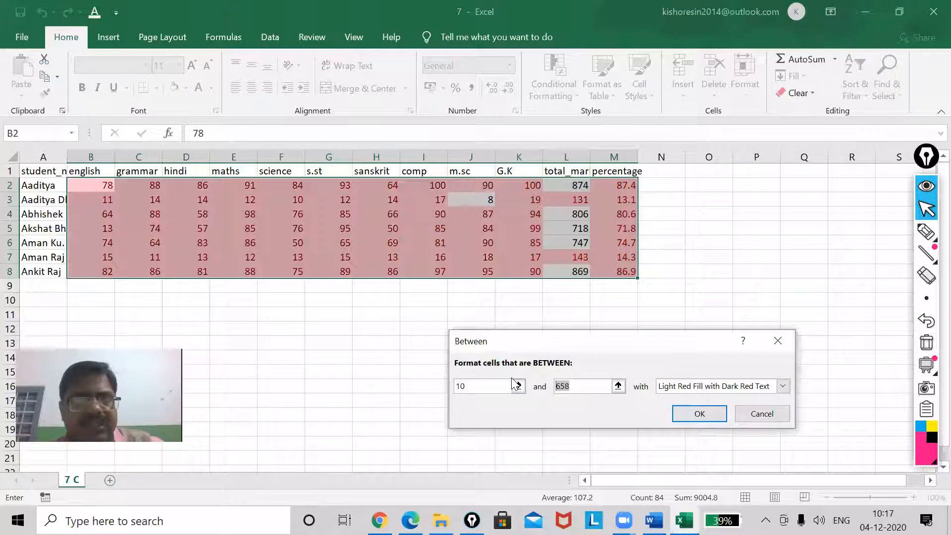
type("35")
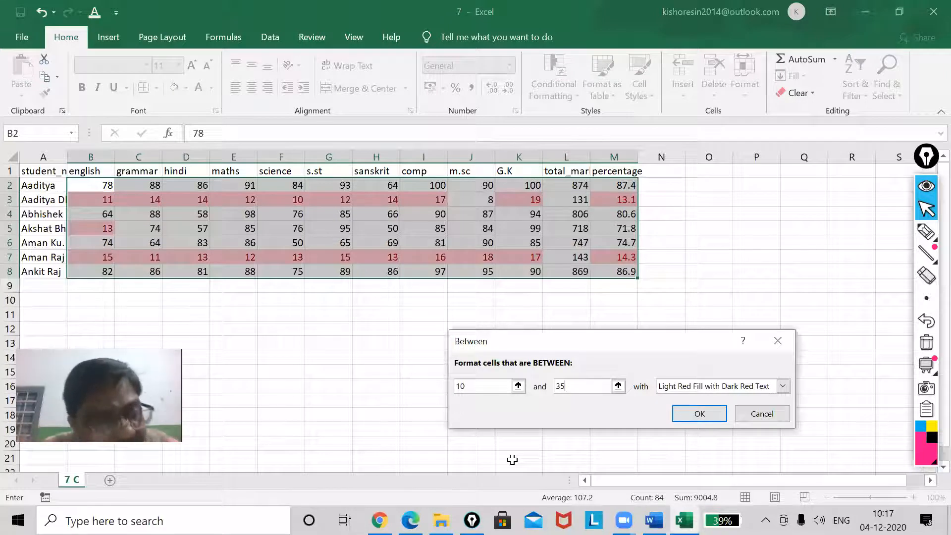
Give the Between rule a custom format with a bold light green font, and apply it to the marks
left_click(784, 386)
left_click(710, 461)
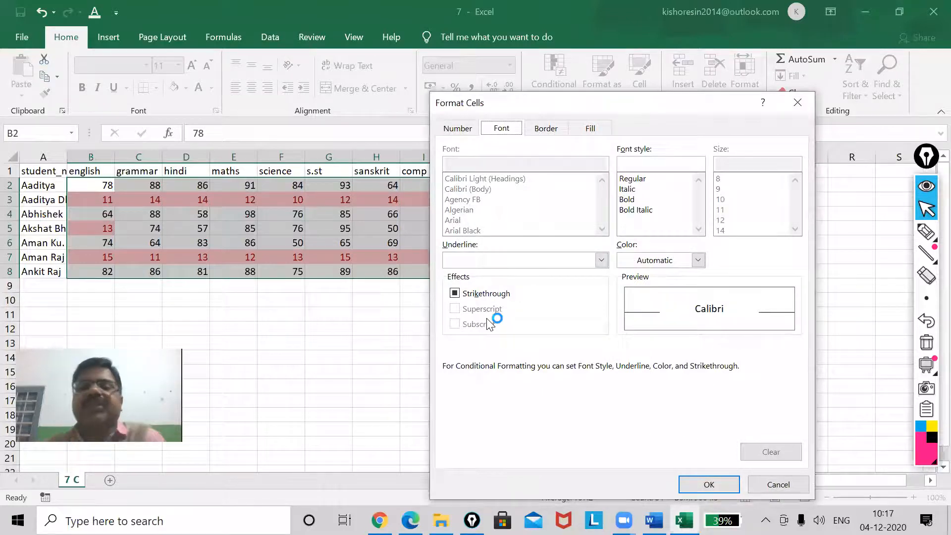
left_click(627, 200)
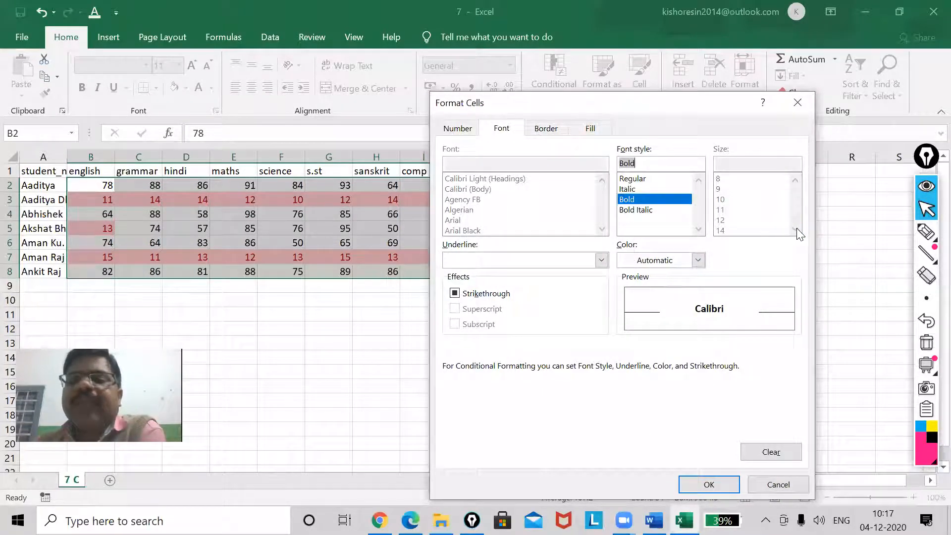
left_click_drag(658, 119, 670, 123)
left_click(649, 215)
left_click(644, 204)
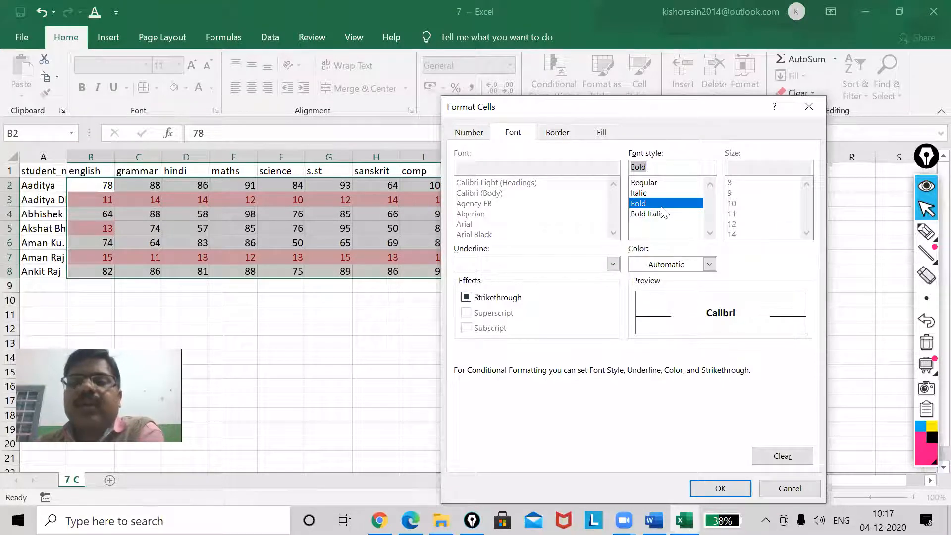
left_click(670, 266)
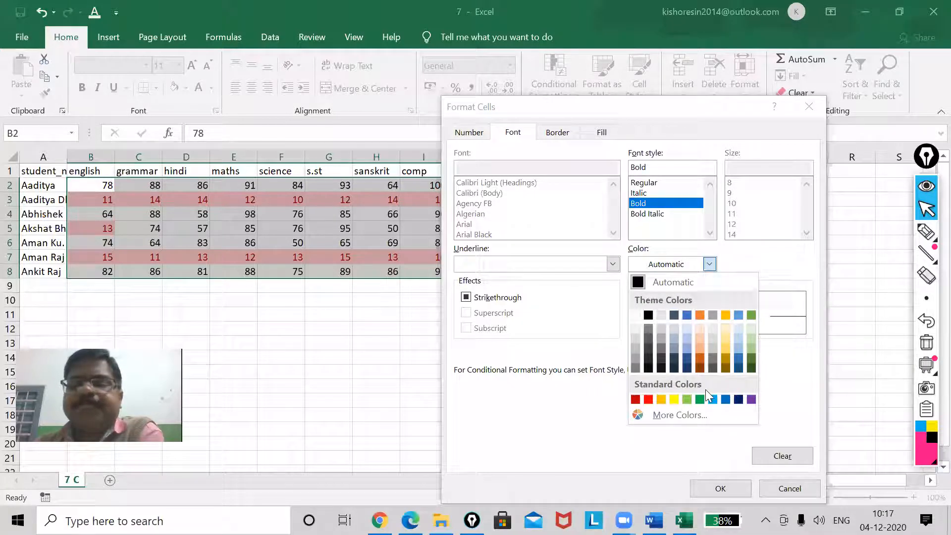
left_click(686, 399)
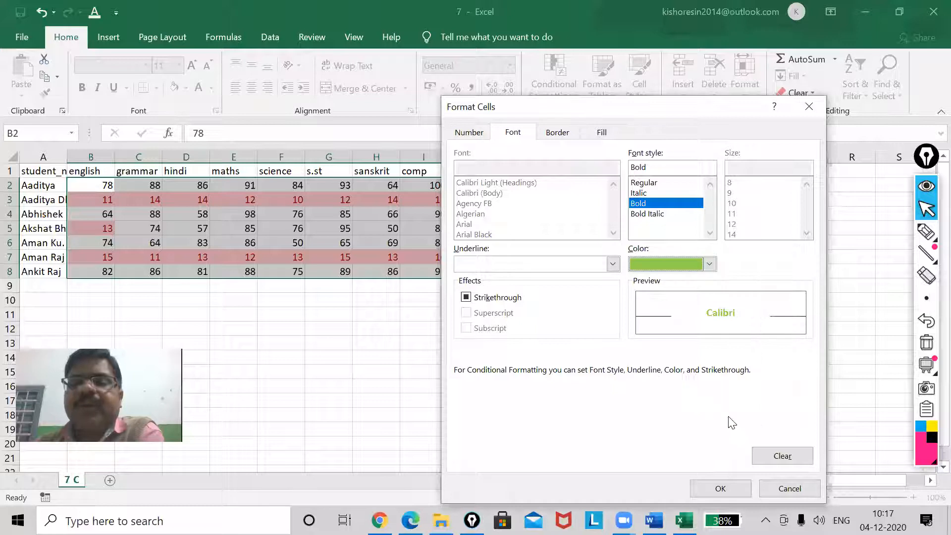
left_click(724, 487)
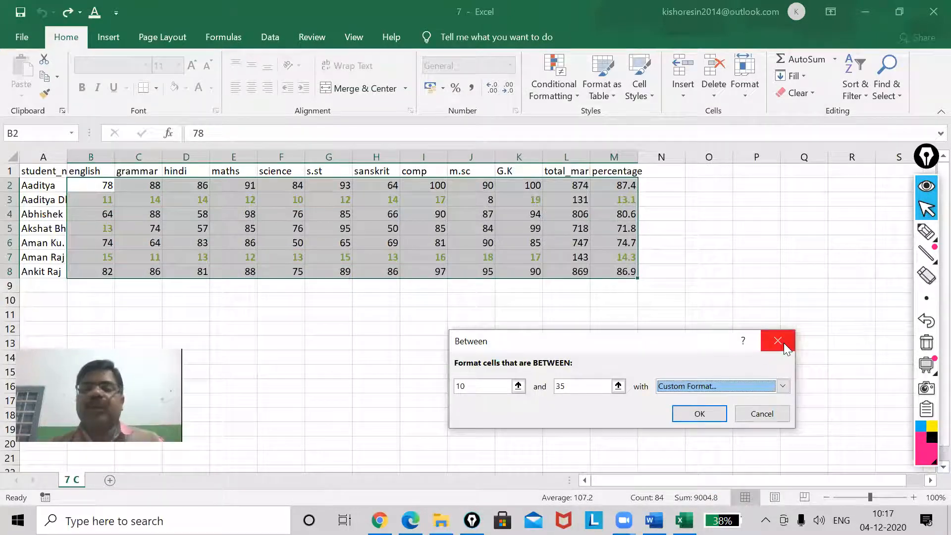
left_click(701, 413)
left_click(486, 386)
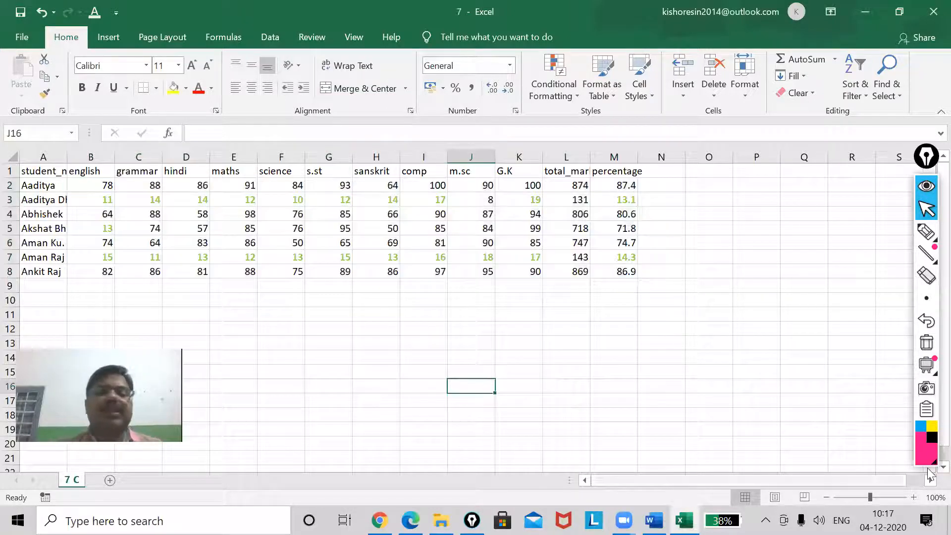
Check the green marks across the sheet, and undo the Between rule on B2:M8
left_click(914, 497)
left_click(914, 497)
left_click(914, 497)
left_click(914, 498)
left_click(914, 497)
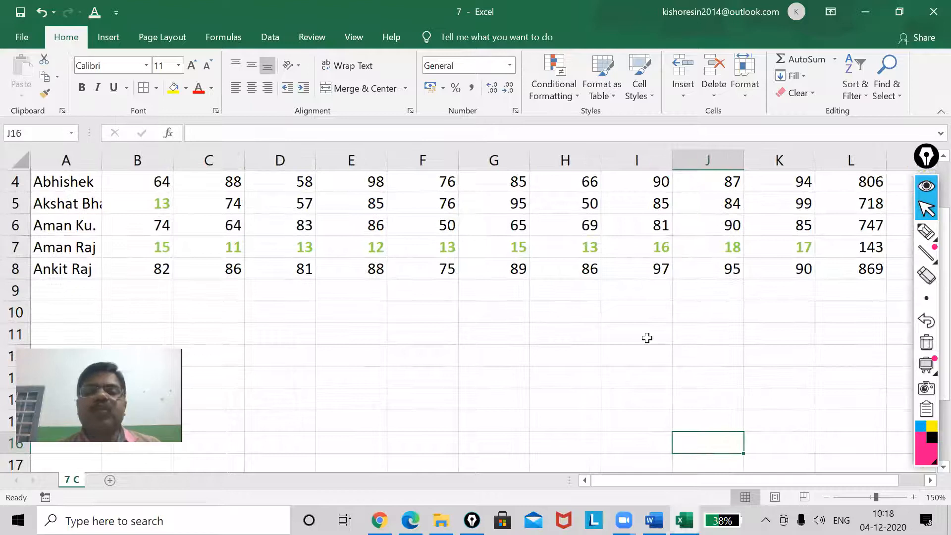
scroll(647, 338, "up", 1)
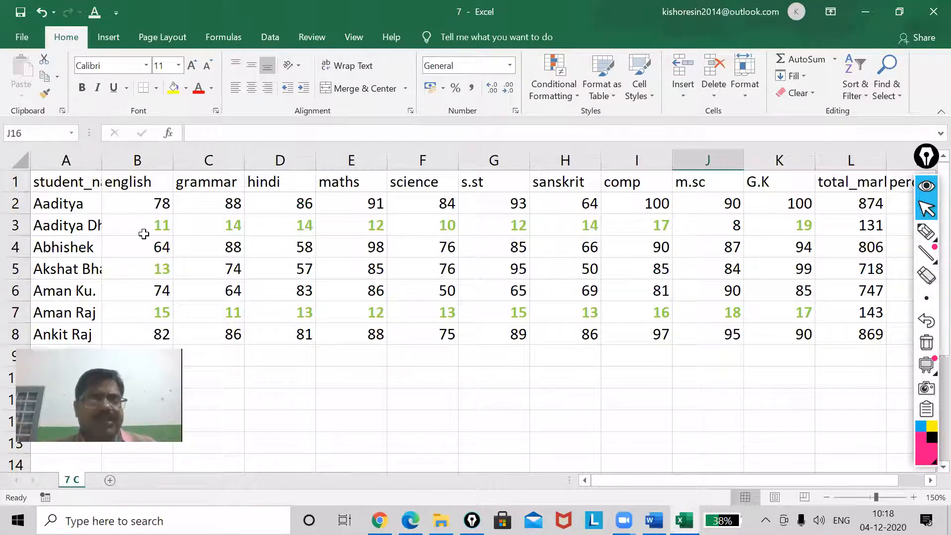
scroll(142, 231, "down", 3)
scroll(142, 231, "down", 2, "ctrl")
scroll(144, 234, "down", 2, "ctrl")
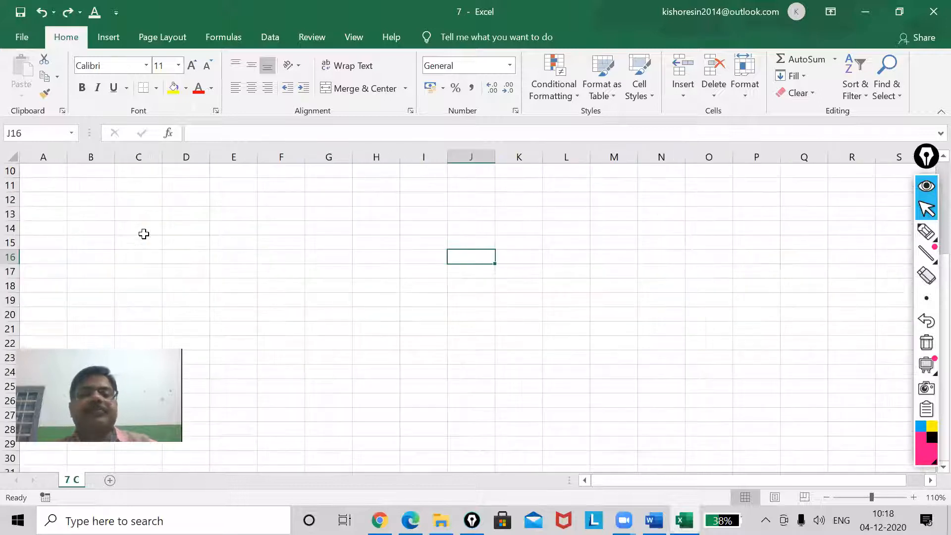
scroll(143, 234, "up", 3)
key("ctrl+z")
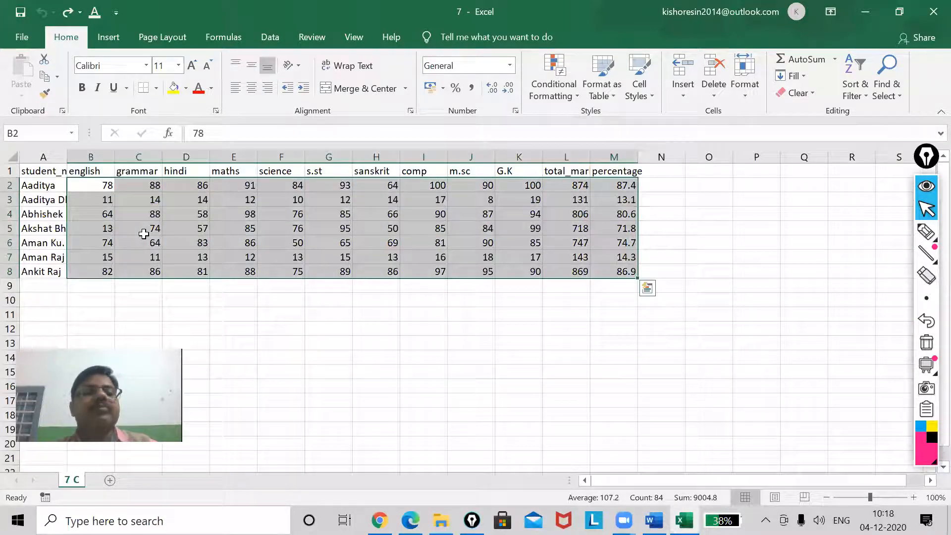
Reselect B2:M8 and look through the Clear Rules, Color Scales and Data Bars options of Conditional Formatting
left_click(89, 189)
left_click_drag(89, 190, 619, 271)
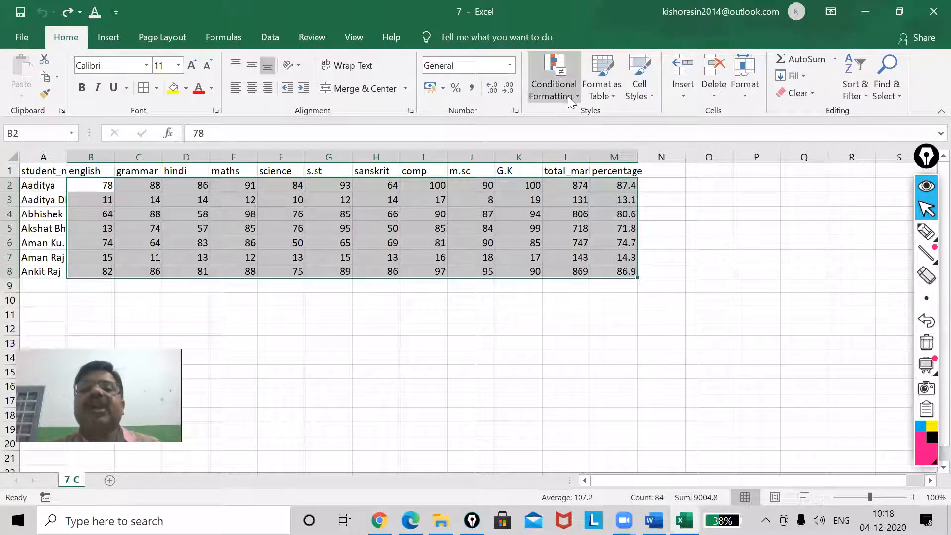
left_click(551, 89)
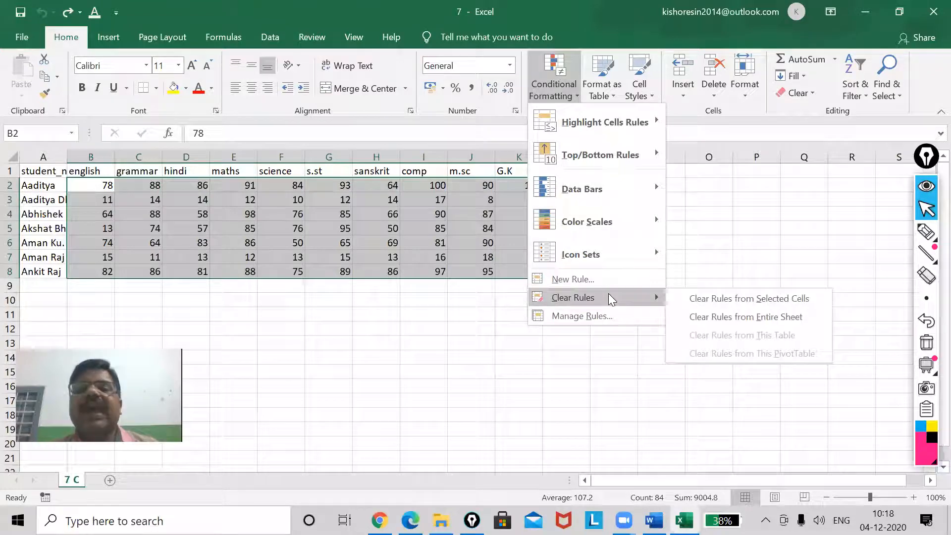
mouse_move(607, 221)
mouse_move(612, 188)
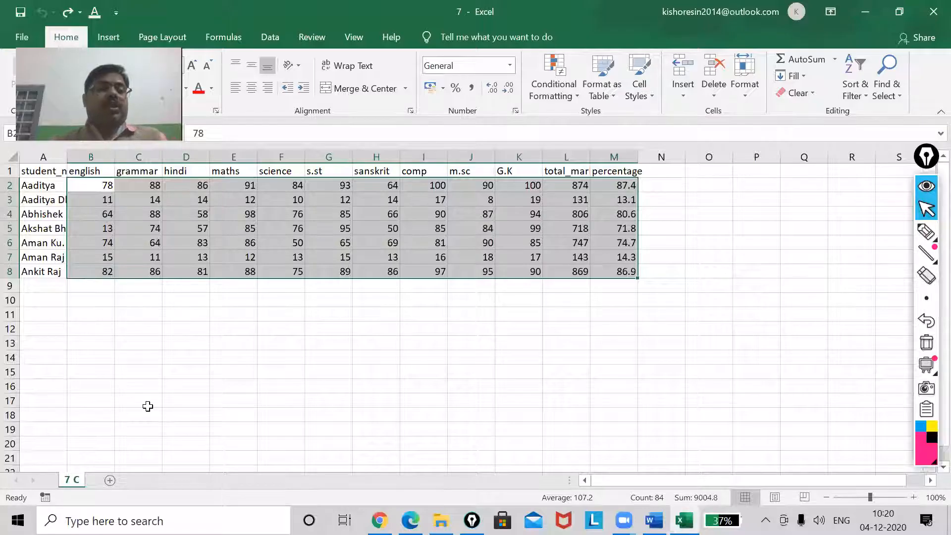
Select the blank range A9:M16 below the student marks and bring up the Data commands
left_click(147, 406)
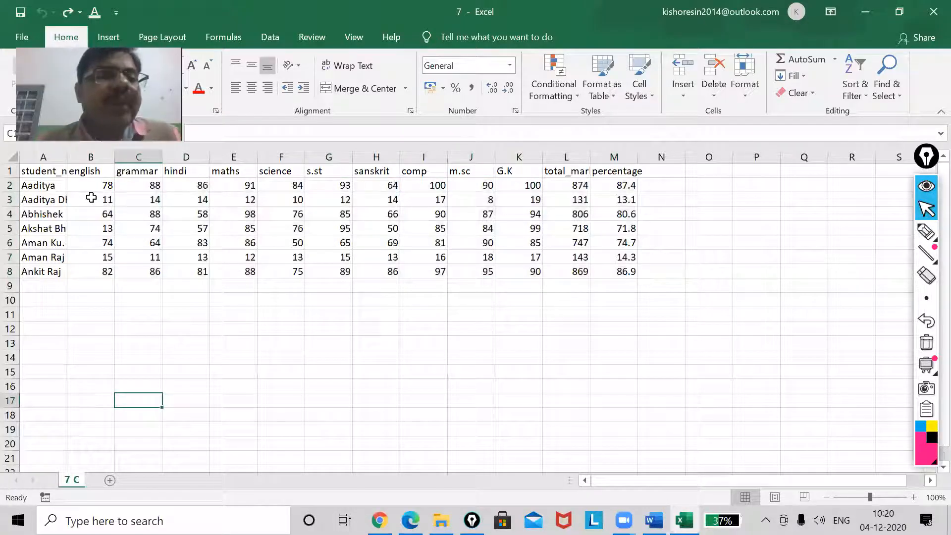
left_click_drag(37, 286, 600, 385)
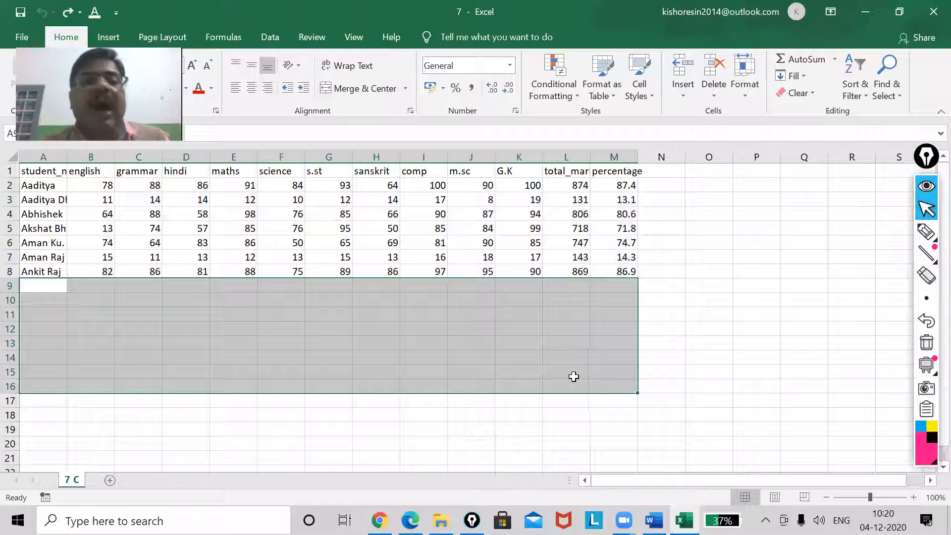
left_click(268, 39)
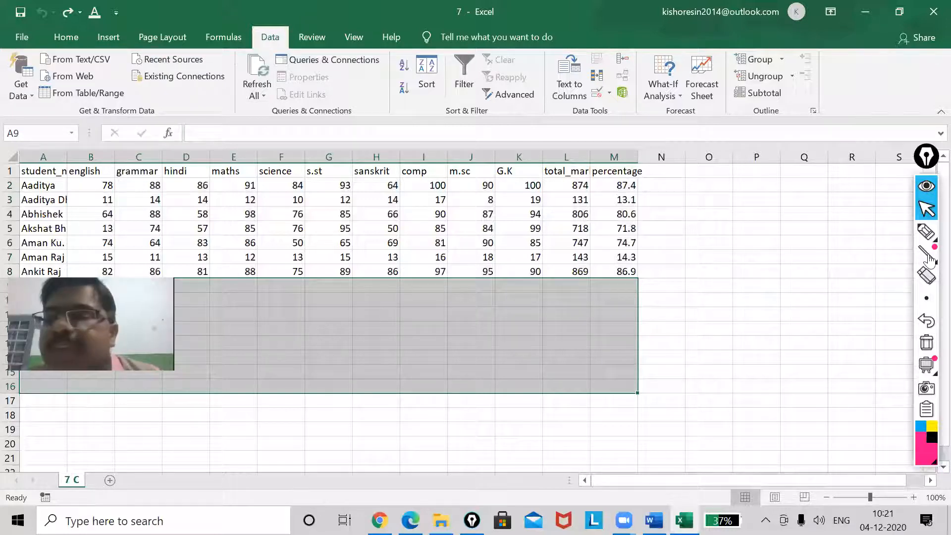
Circle the Data Validation command in Data Tools with the pink pen, and clear the stroke
left_click(933, 238)
left_click(856, 232)
mouse_move(602, 85)
left_mouse_down()
mouse_move(590, 84)
mouse_move(582, 101)
mouse_move(617, 95)
mouse_move(601, 81)
mouse_move(580, 97)
mouse_move(614, 97)
mouse_move(597, 81)
mouse_move(582, 112)
mouse_move(617, 102)
mouse_move(607, 92)
left_mouse_up()
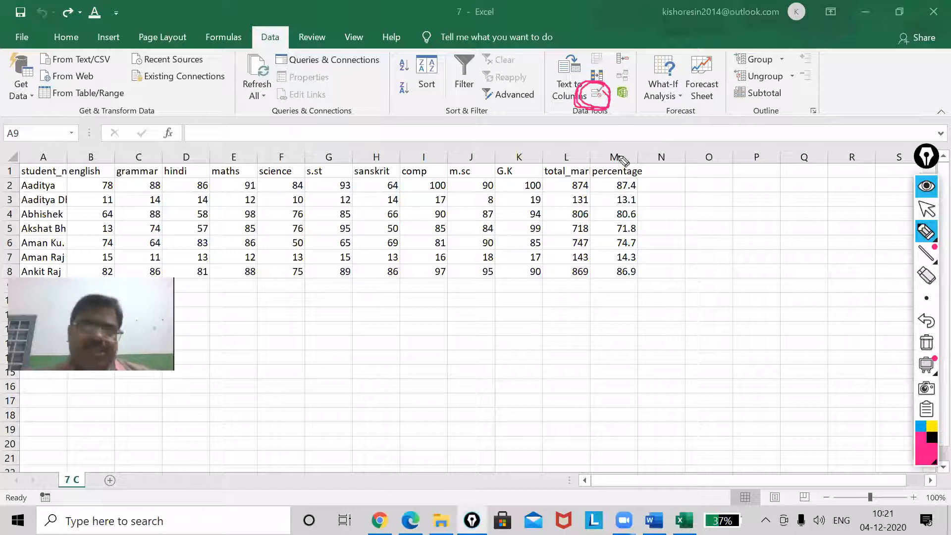
left_click(926, 342)
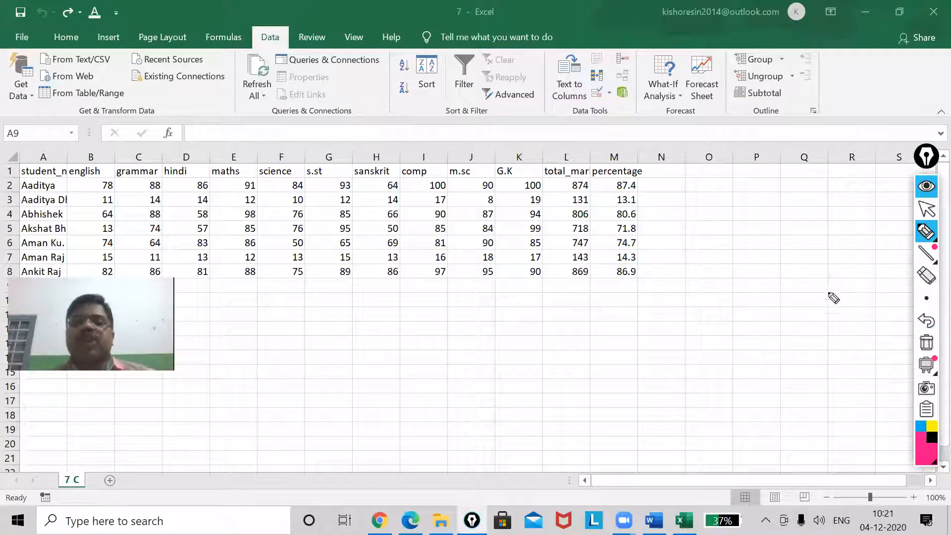
Apply Data Validation to A9:M16 so that only whole numbers between 0 and 60 are allowed
left_click(926, 209)
left_click(596, 100)
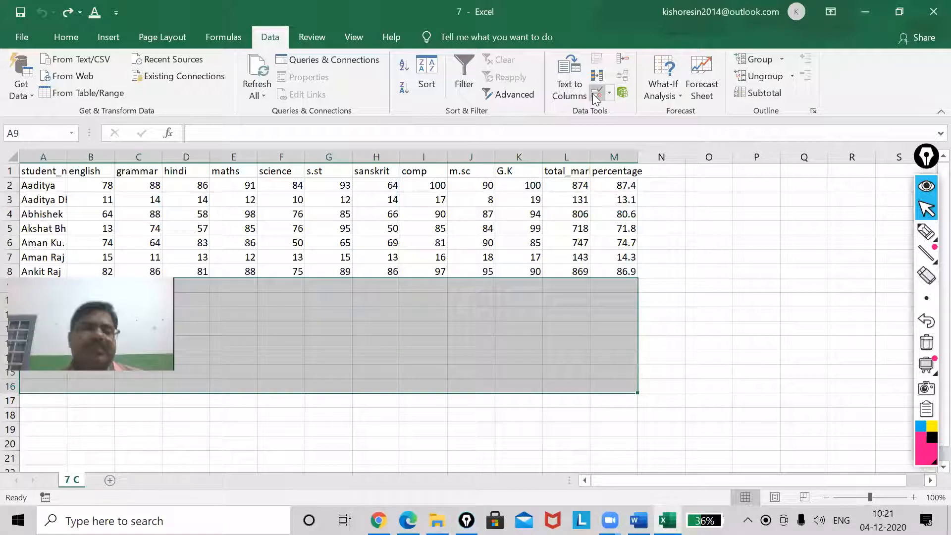
left_click(597, 94)
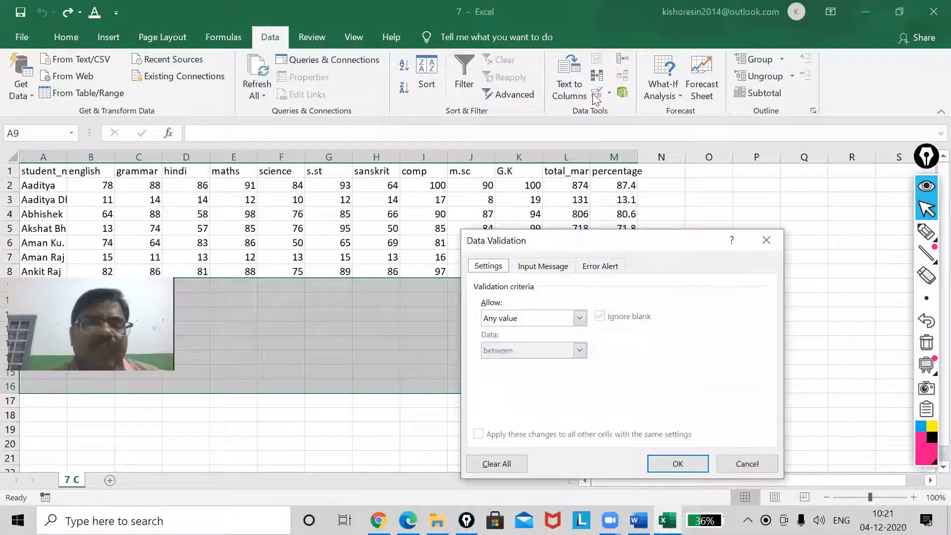
left_click_drag(612, 243, 382, 206)
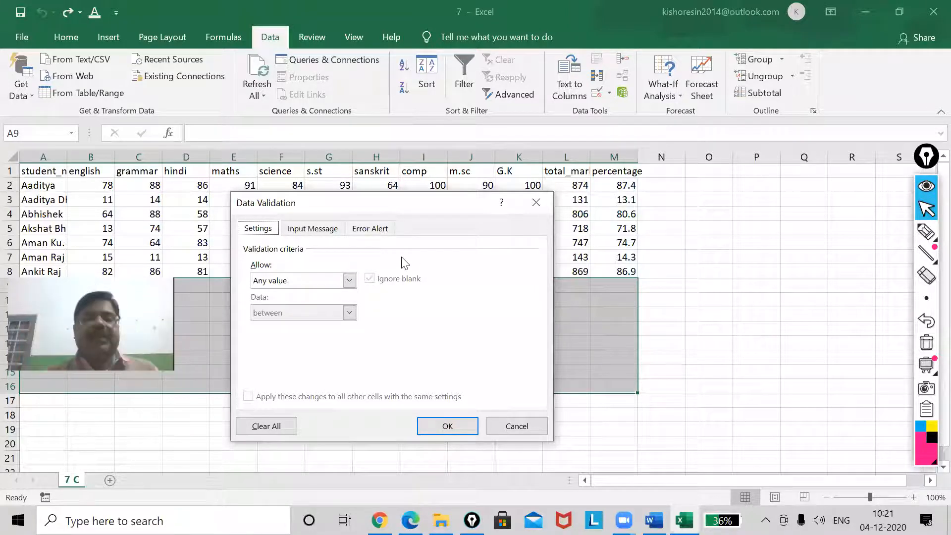
left_click(349, 281)
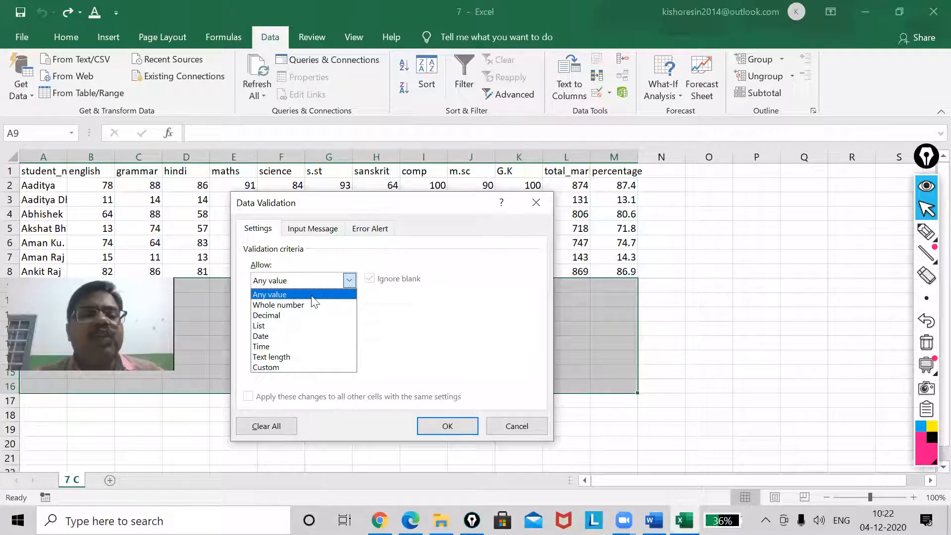
left_click(301, 305)
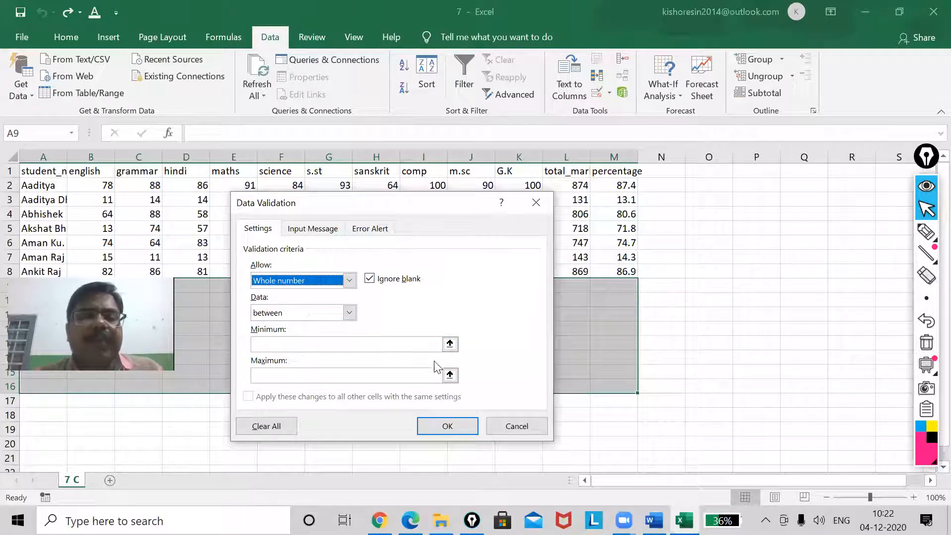
left_click(380, 344)
type("0")
left_click(356, 375)
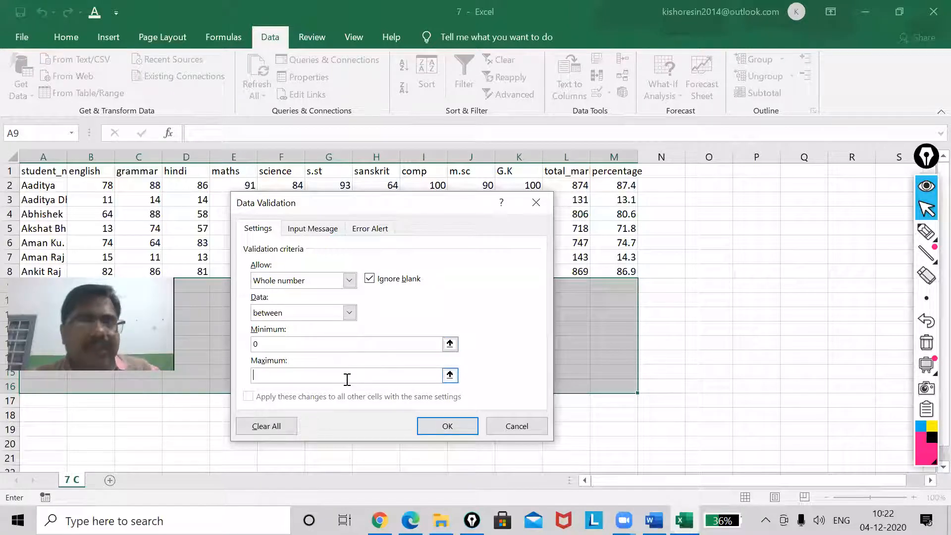
type("60")
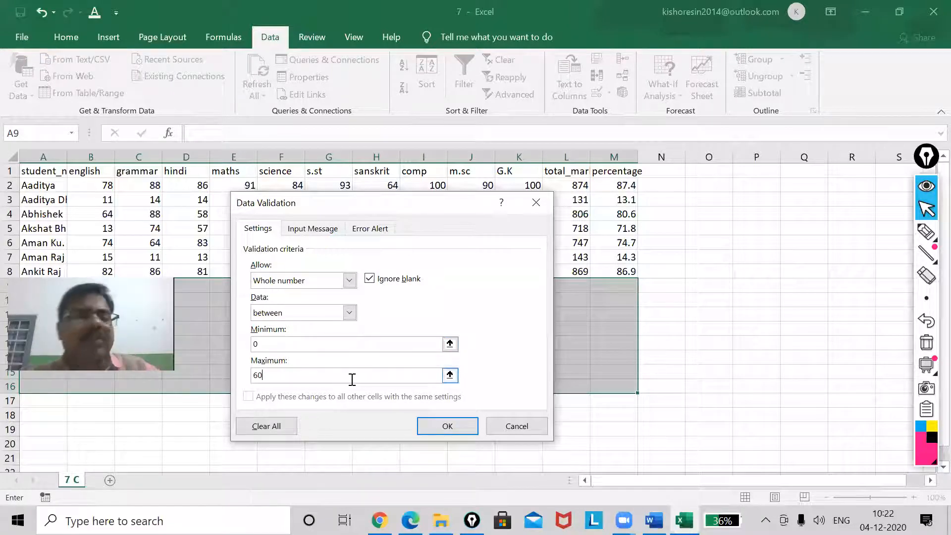
left_click(447, 425)
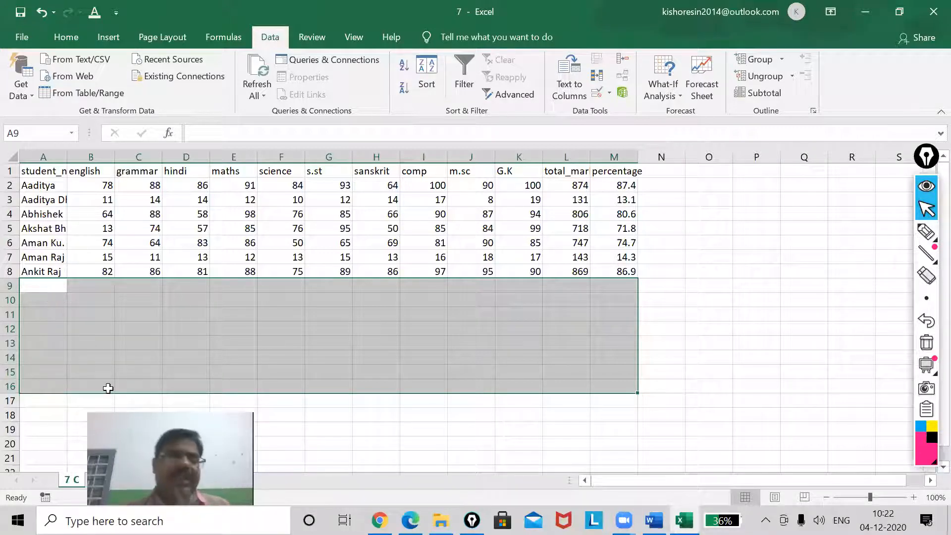
Test the validation by entering 10 in B9 and 61 in C9, dismiss the alert and clear B9
left_click(89, 287)
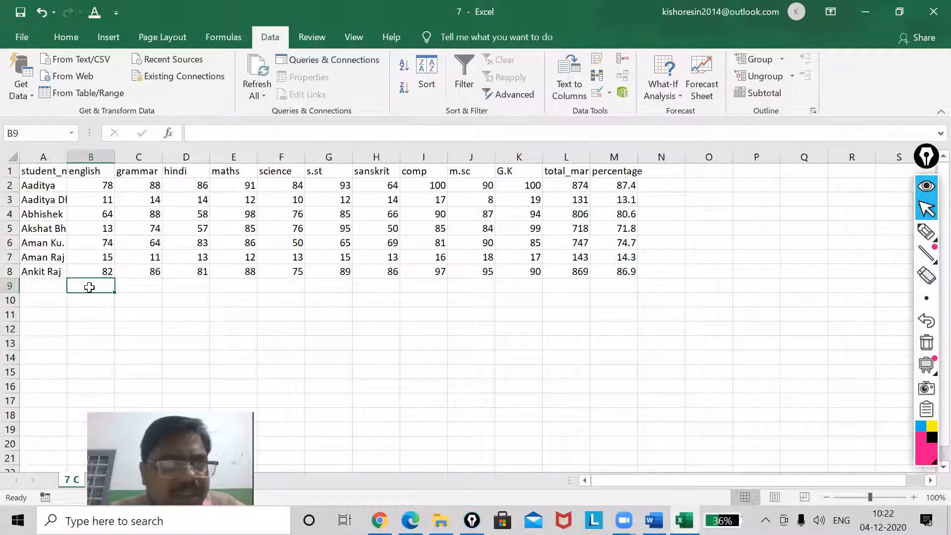
type("10")
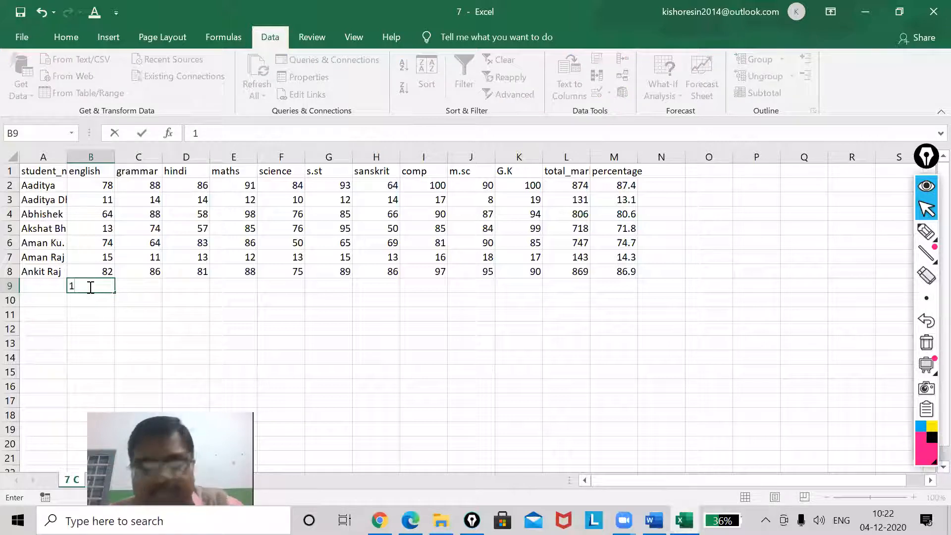
left_click(139, 288)
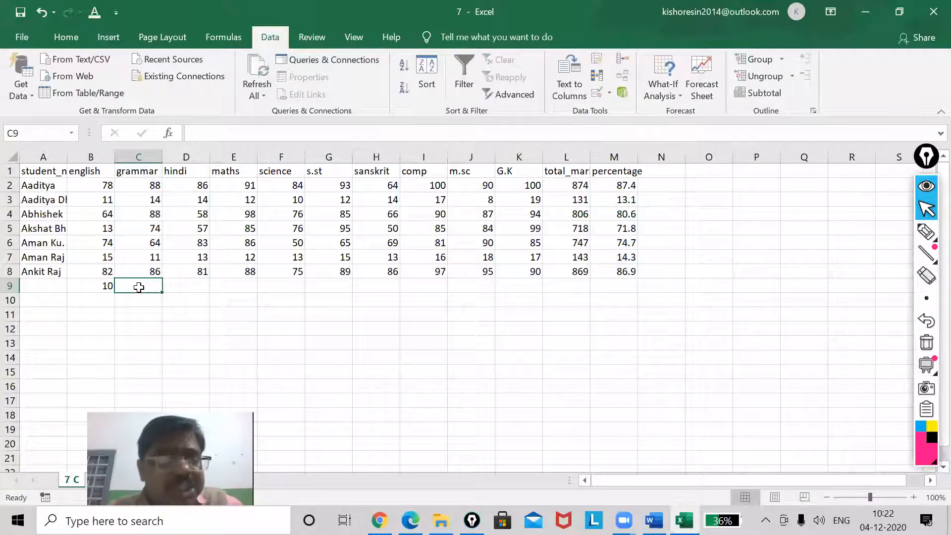
type("61")
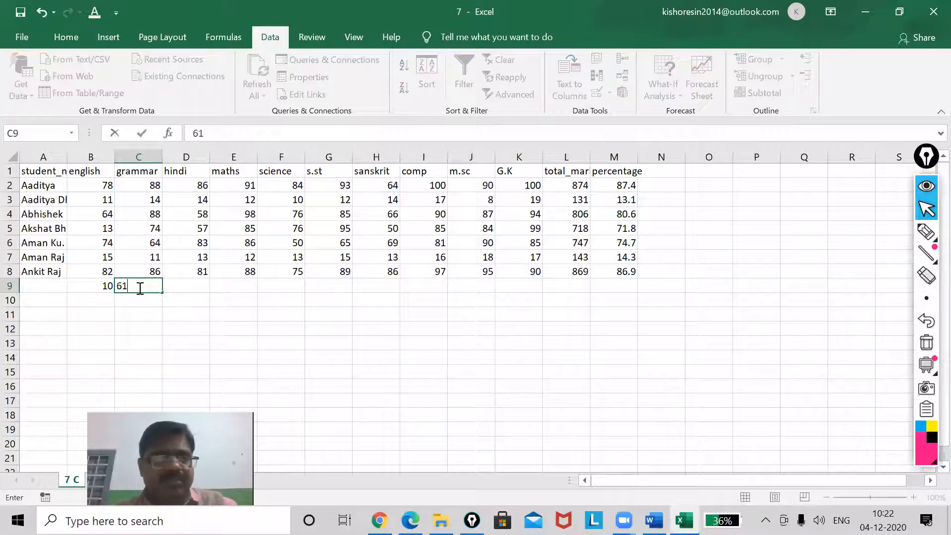
key("Return")
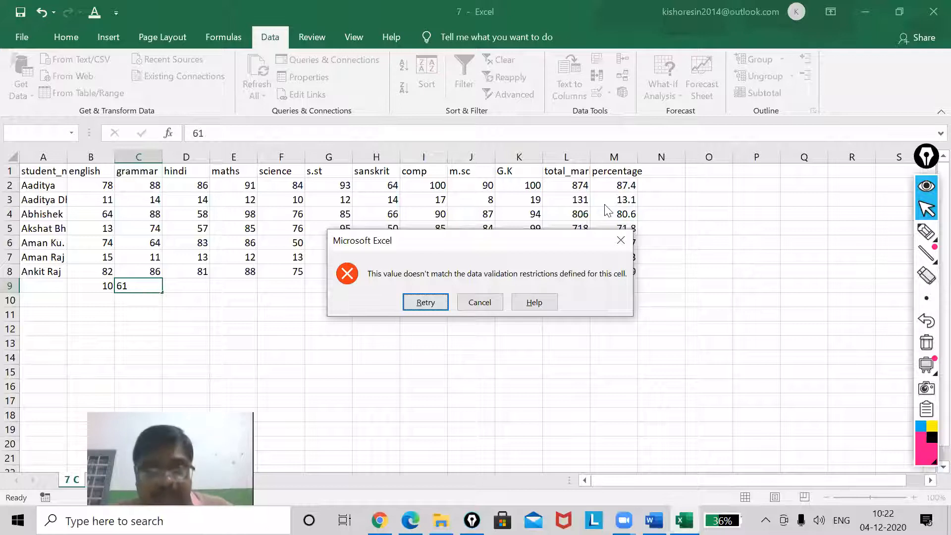
left_click(628, 237)
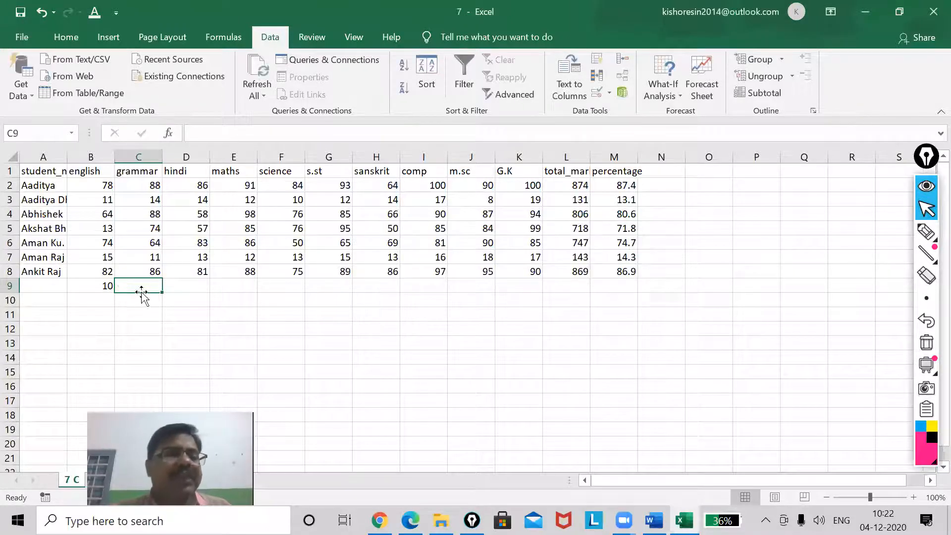
left_click(102, 286)
key("Delete")
Add an input message to the validation of A9:M16 with title "Plz" and text "Fill marks between 0 and 60"
left_click_drag(48, 291, 601, 384)
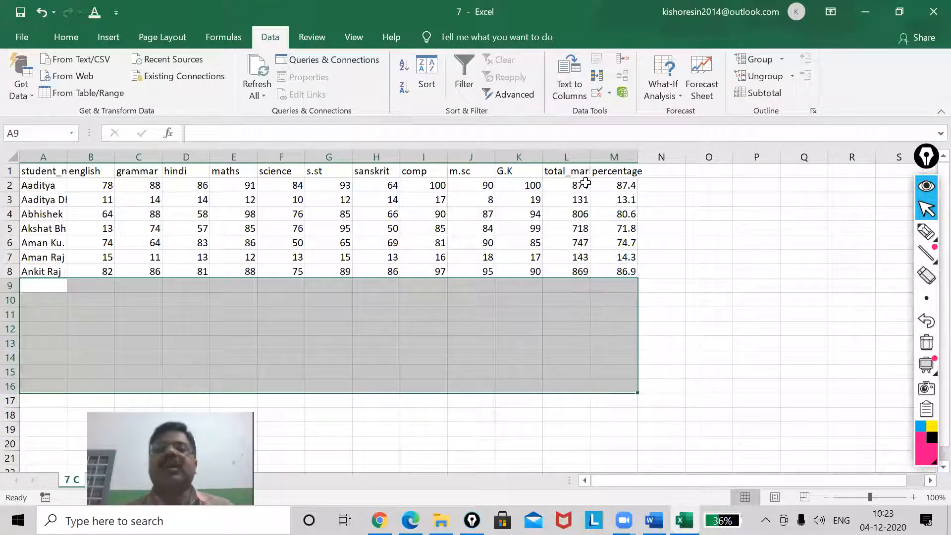
left_click(597, 92)
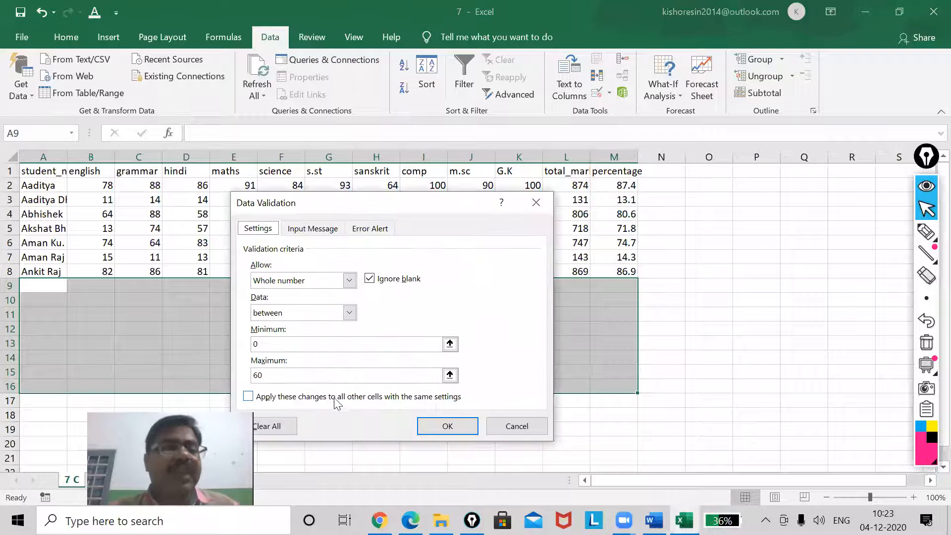
left_click(313, 231)
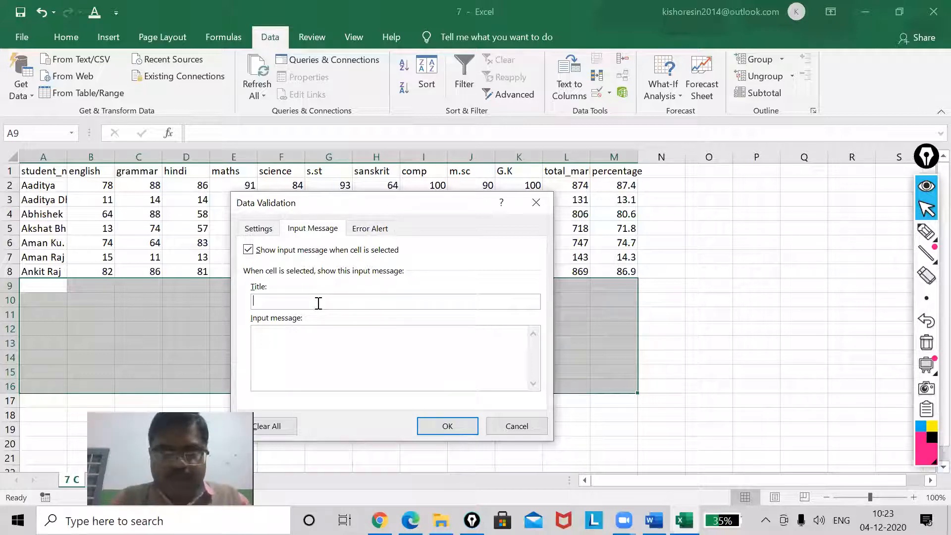
type("Plz")
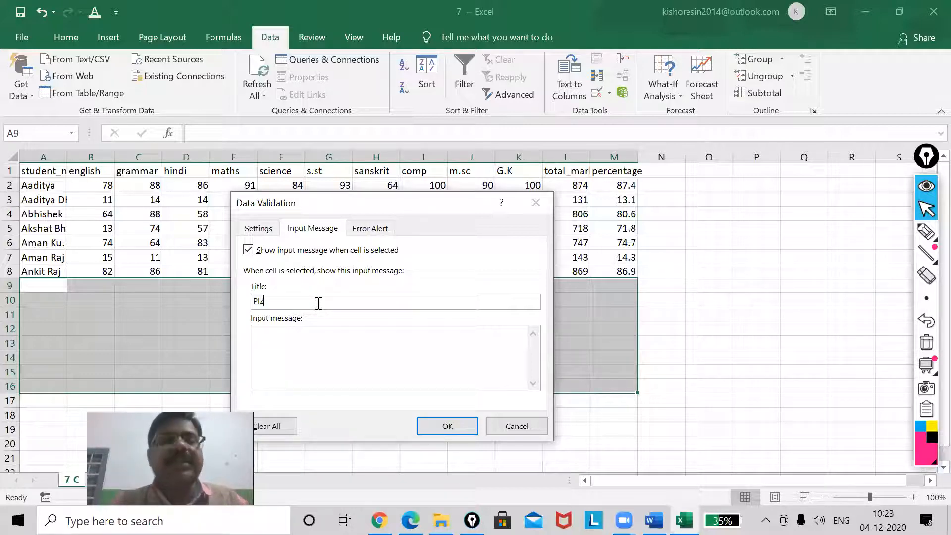
left_click(292, 351)
type("Fill ma")
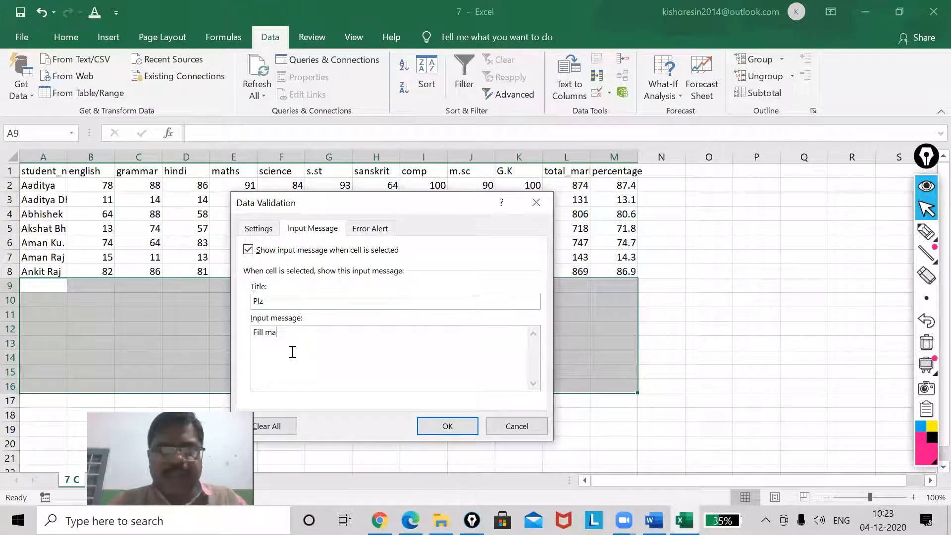
type("rks betw")
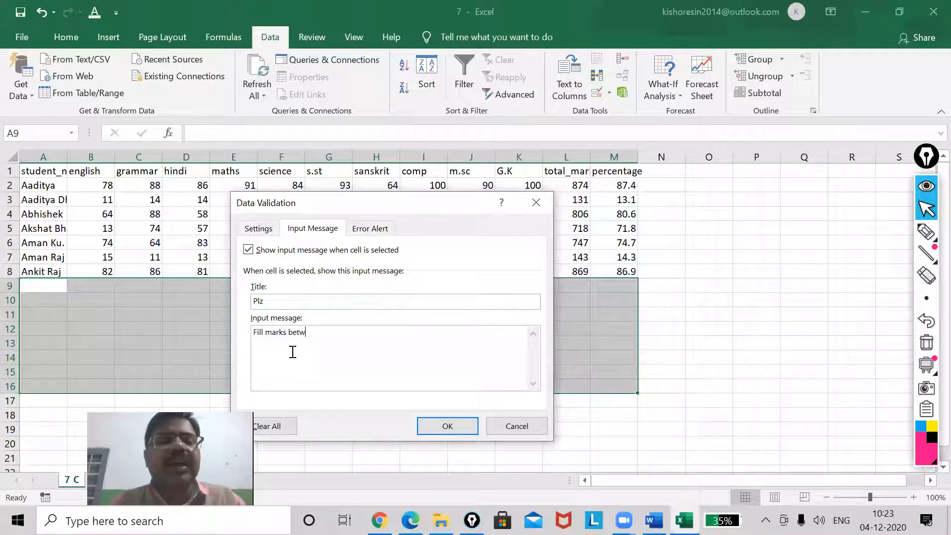
type("een 0 an")
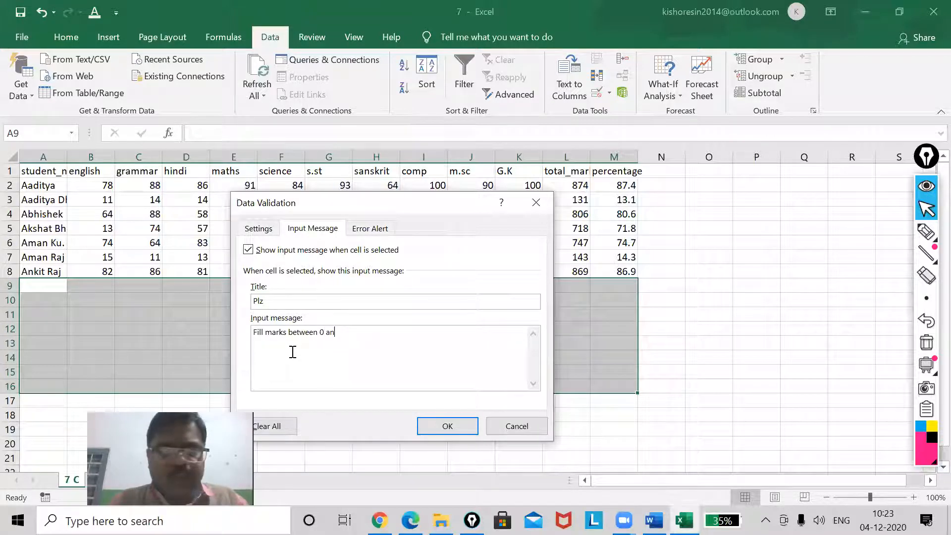
type("d 60")
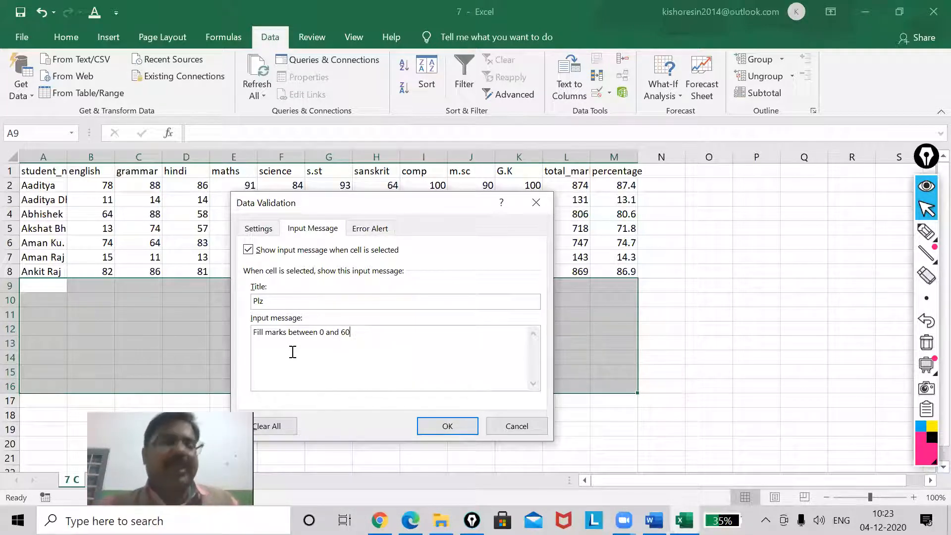
left_click(445, 425)
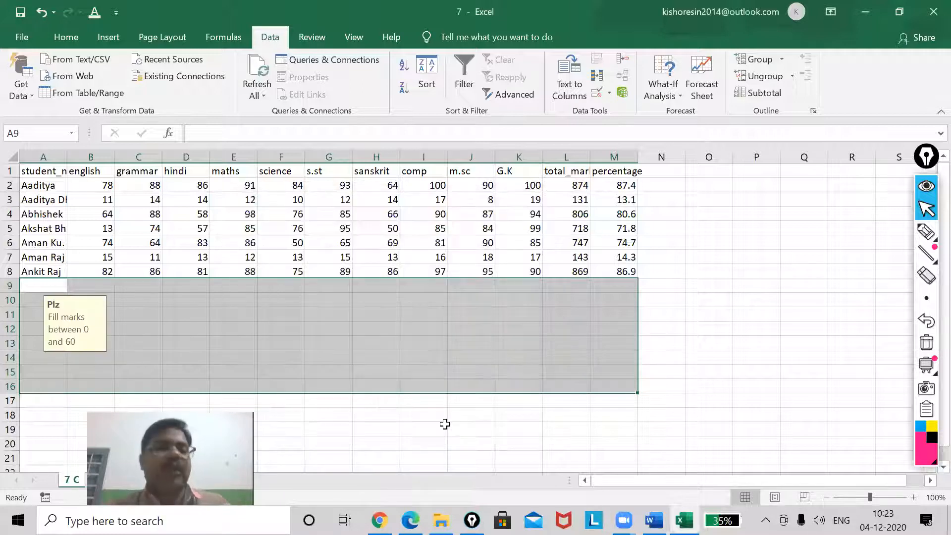
left_click(377, 443)
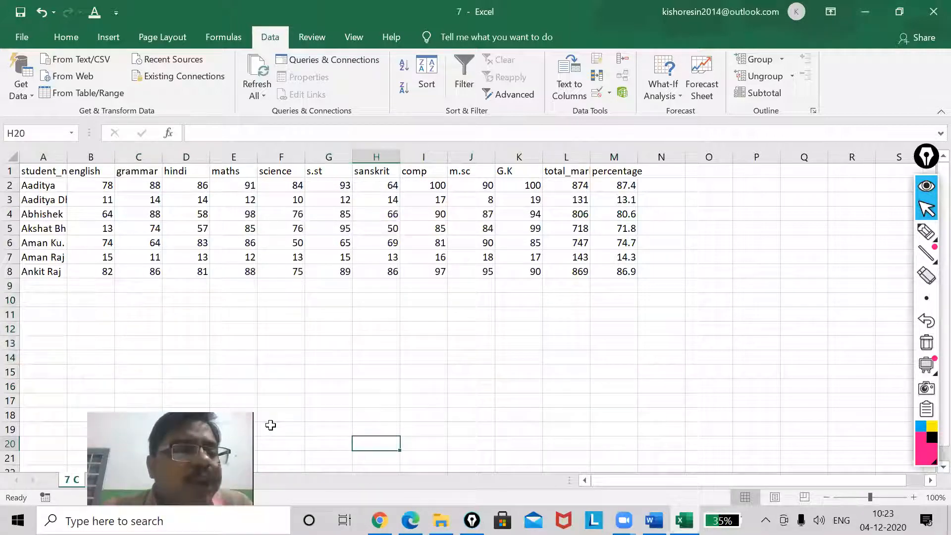
Test the marks limits with 59 in B9 and -1 in C9, dismiss the alert and clear B9
left_click(100, 287)
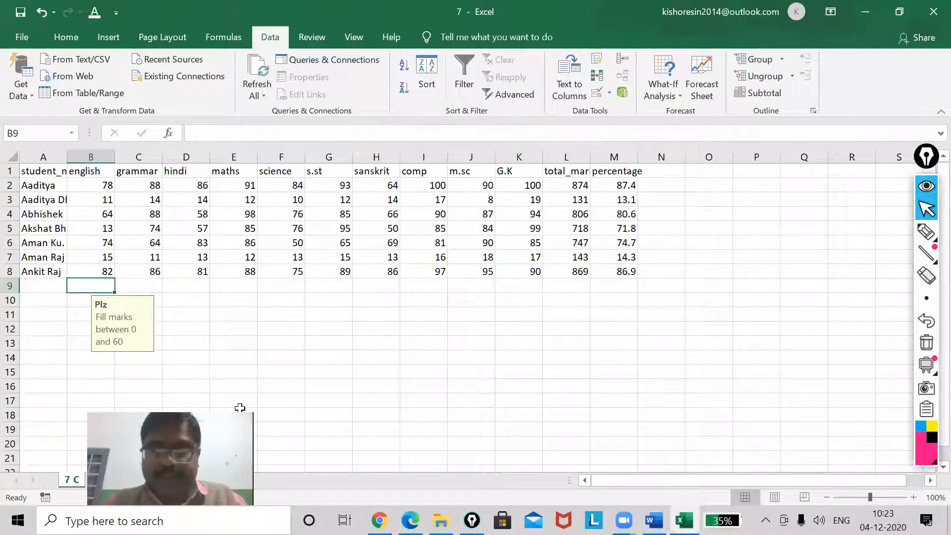
type("59")
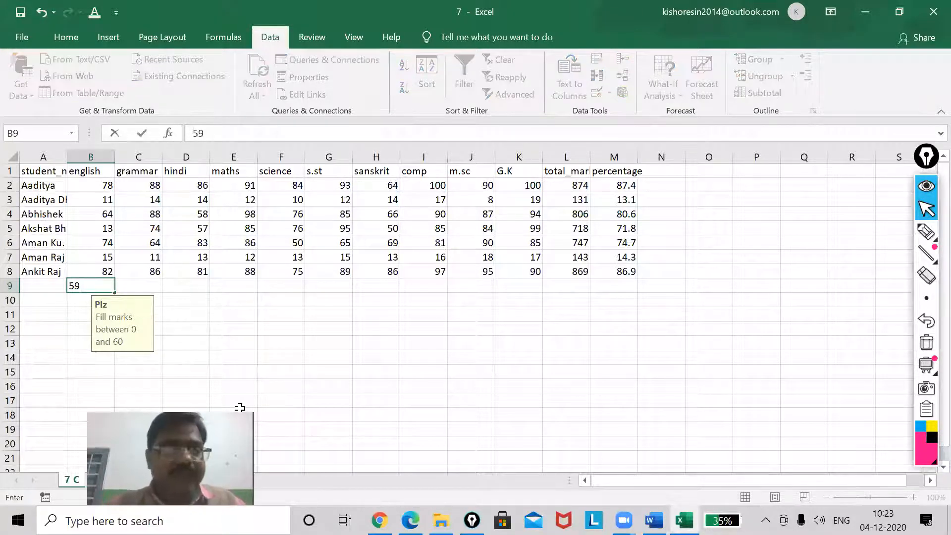
key("Tab")
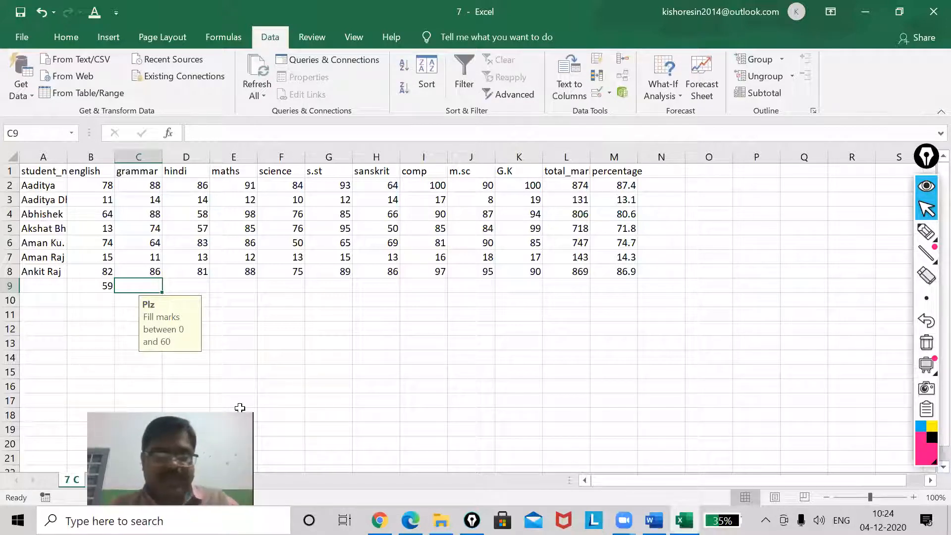
type("-1")
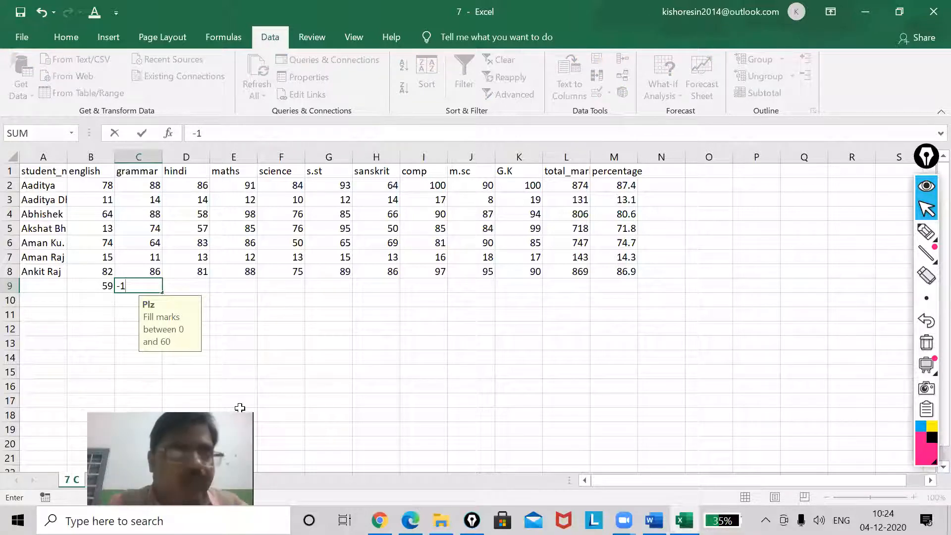
key("Return")
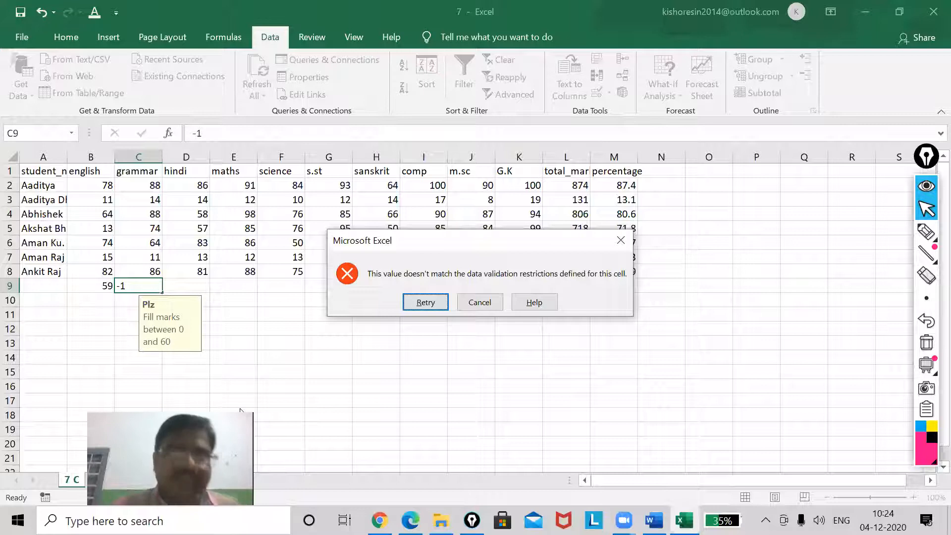
left_click(621, 241)
left_click(98, 288)
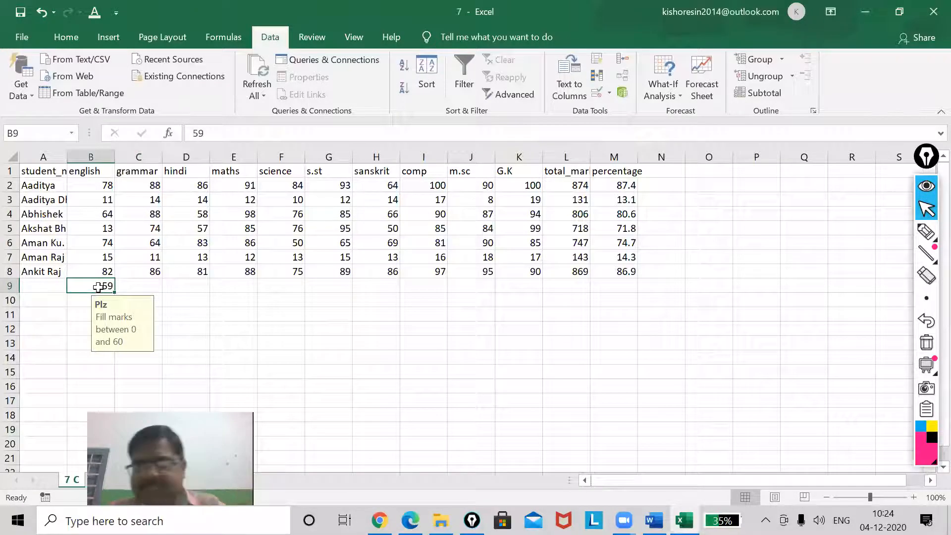
key("Delete")
Open the data validation of A9:M16 and title its Stop-style error alert "Error report"
left_click_drag(21, 309, 612, 381)
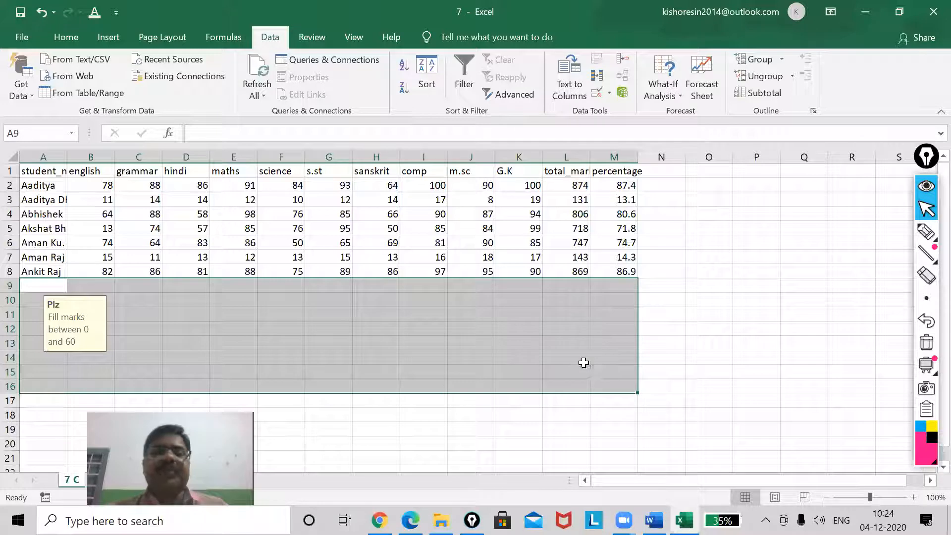
left_click(599, 92)
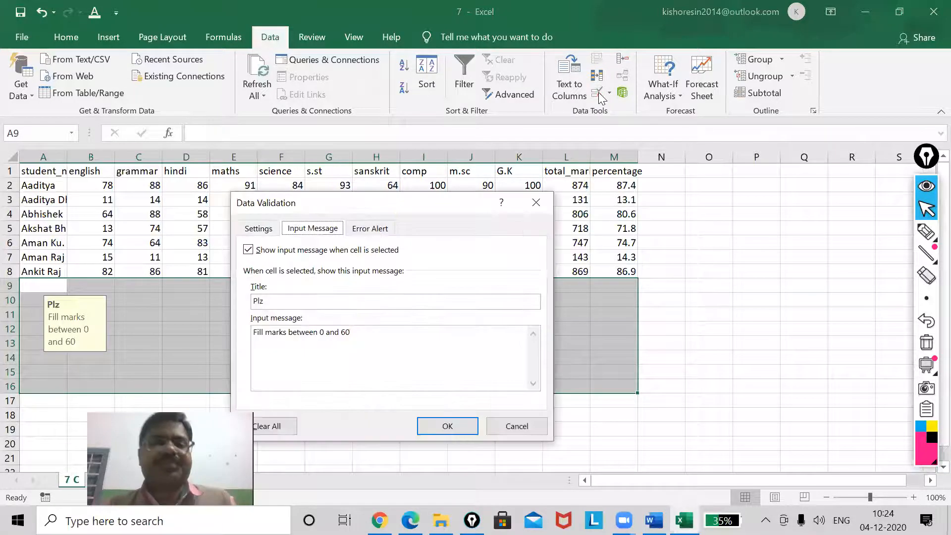
left_click(368, 228)
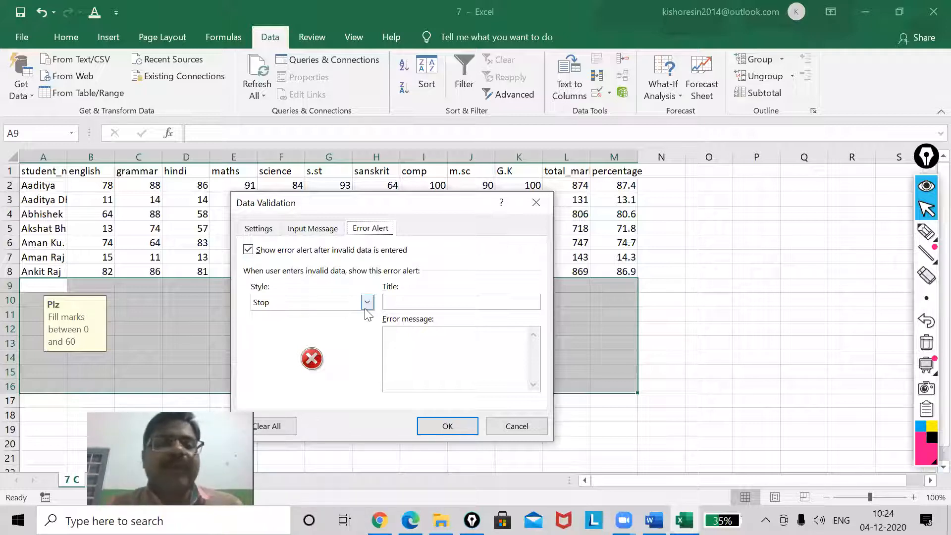
left_click(410, 302)
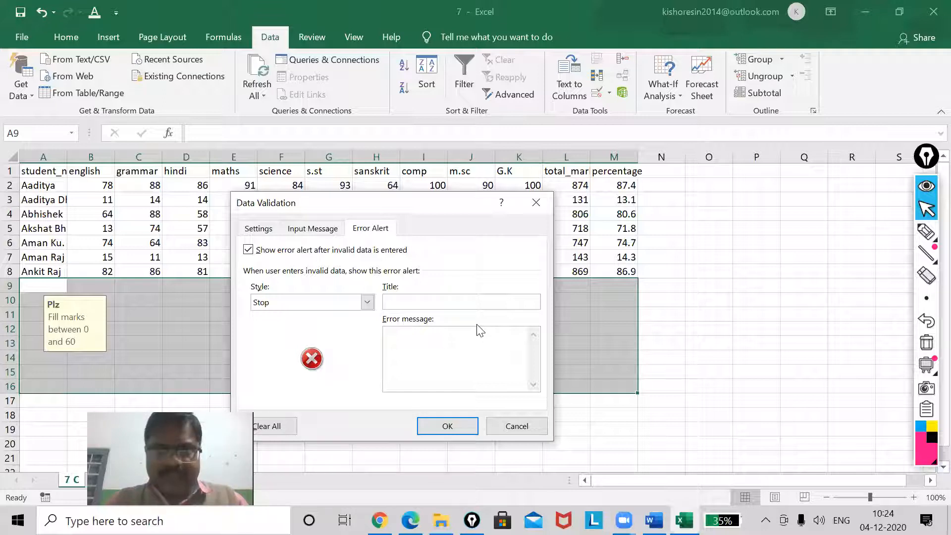
type("E")
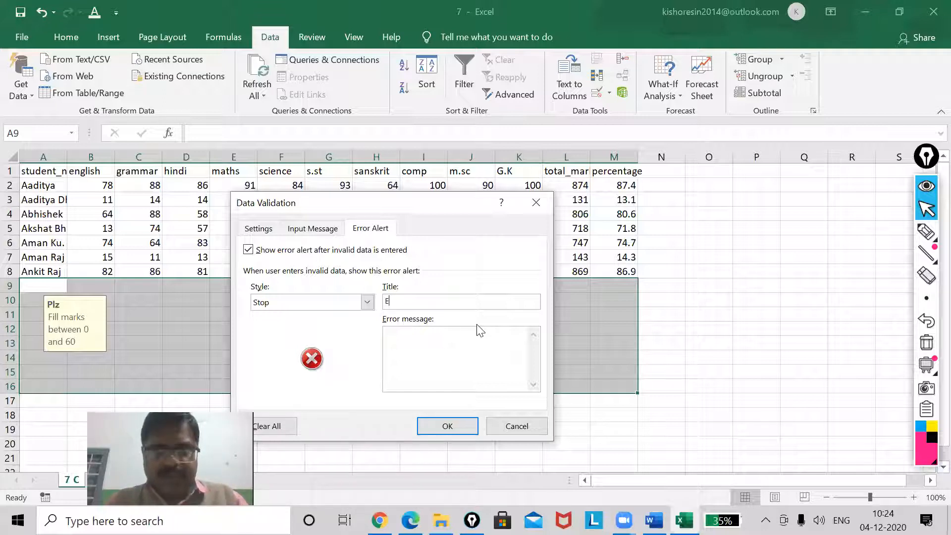
type("rror")
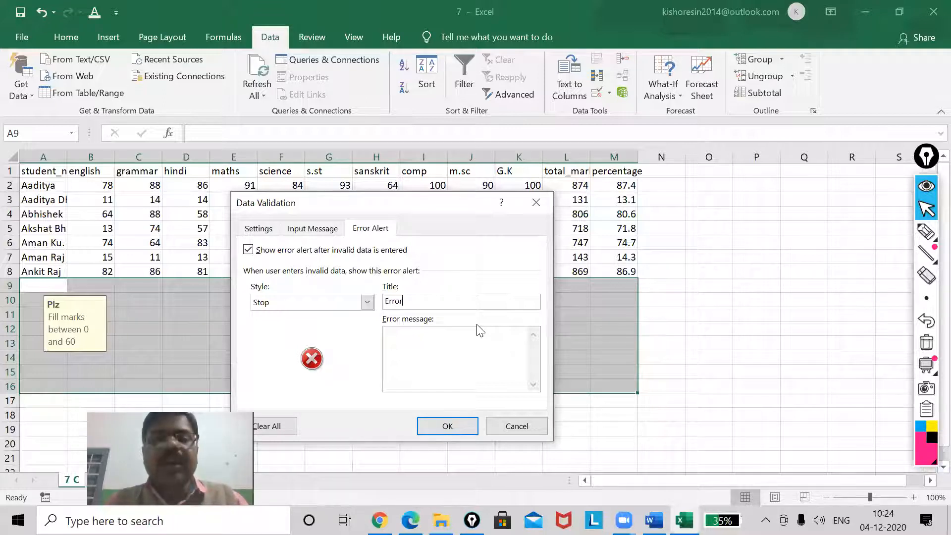
type(" report")
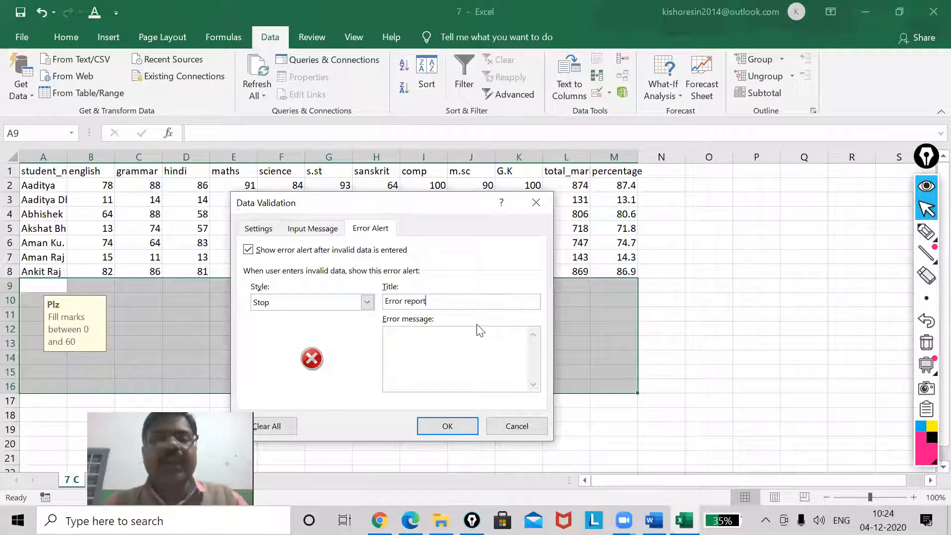
Set the error alert's message to "The value entered by you doesn't exist" and apply the validation
left_click(459, 340)
type("The")
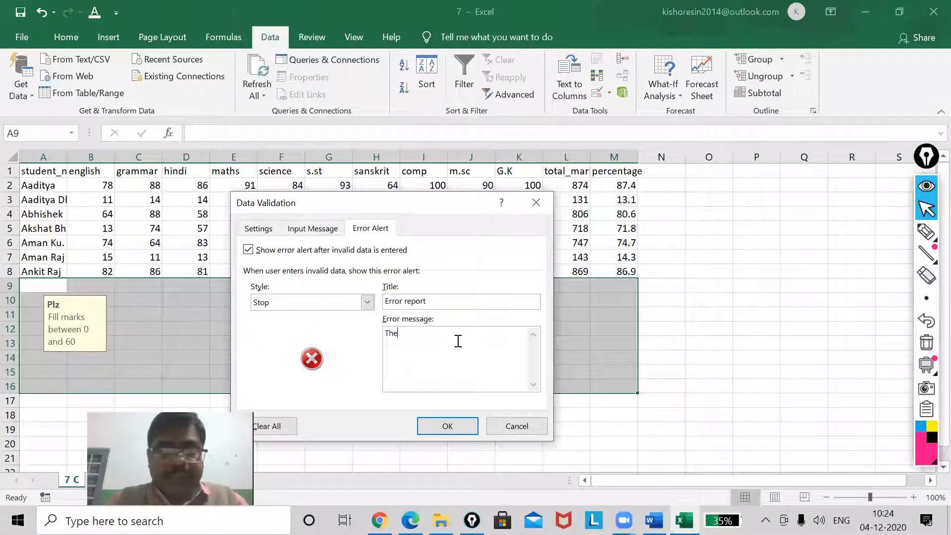
type(" value entered b")
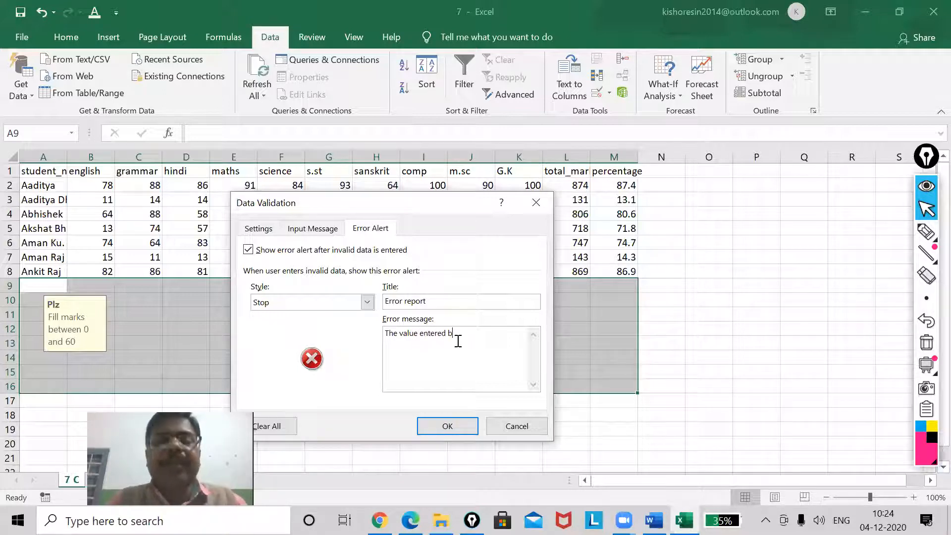
type("y you doest")
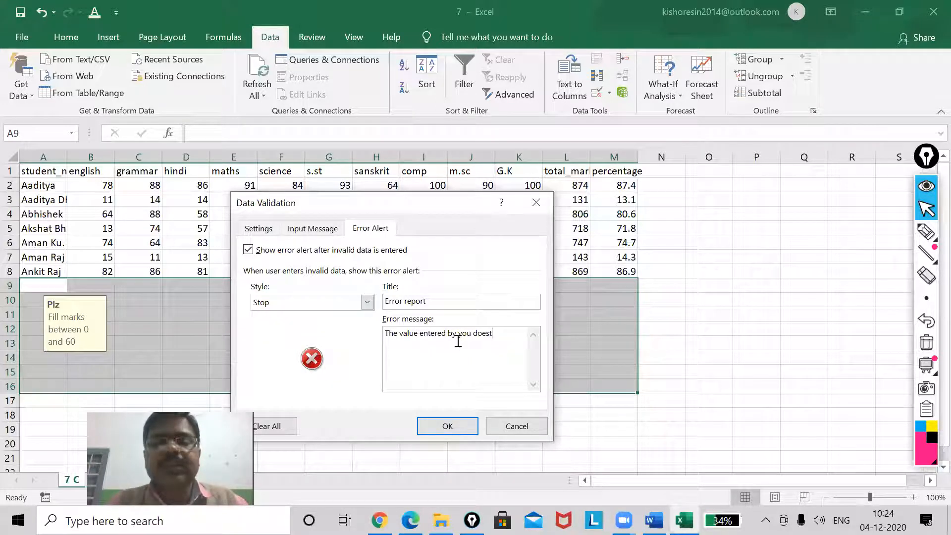
key("BackSpace")
type("n't e")
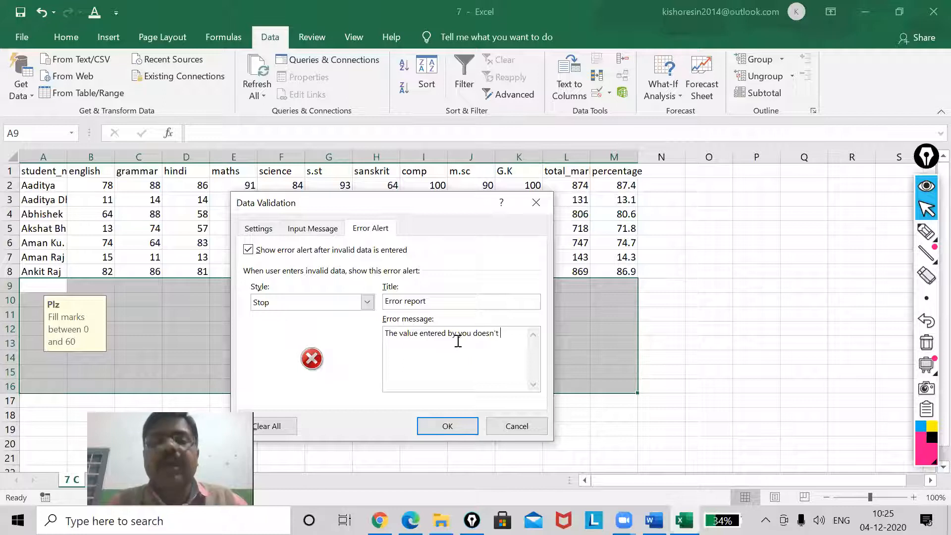
type("xist")
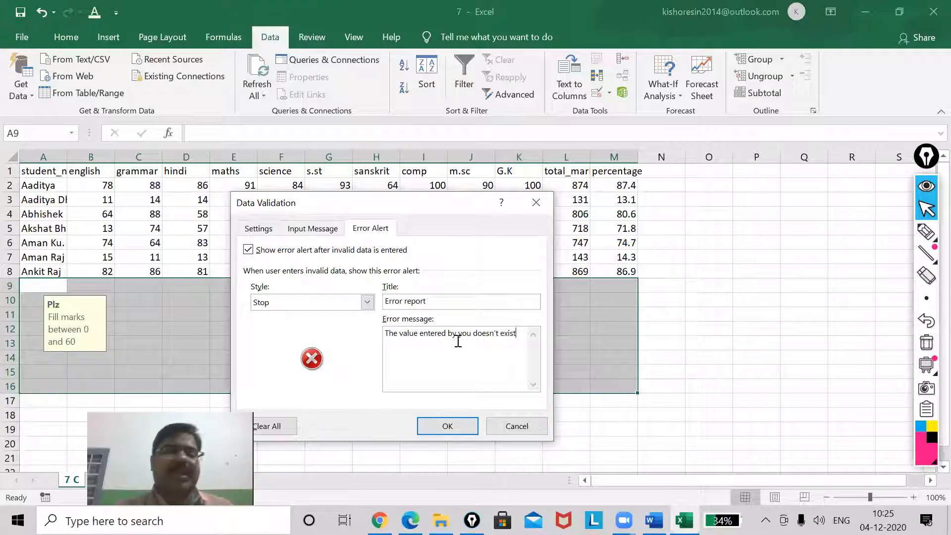
left_click(447, 426)
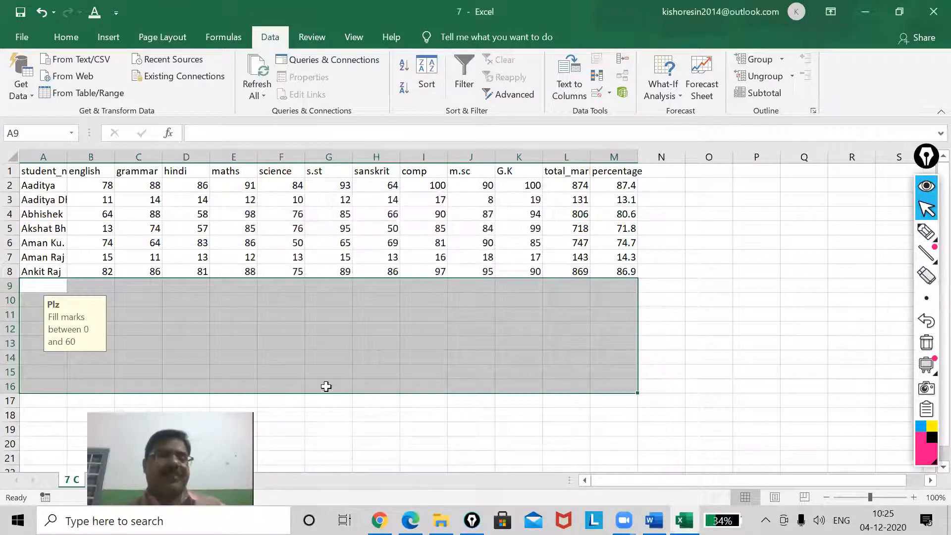
Test the validation by entering 0 in B9, 60 in C9 and 69 in D9
left_click(170, 303)
left_click(96, 289)
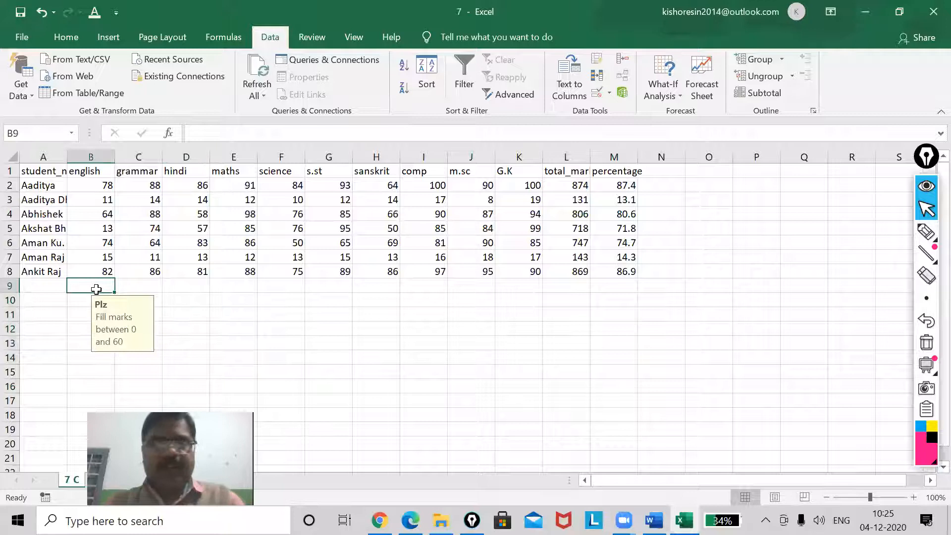
type("0")
key("Tab")
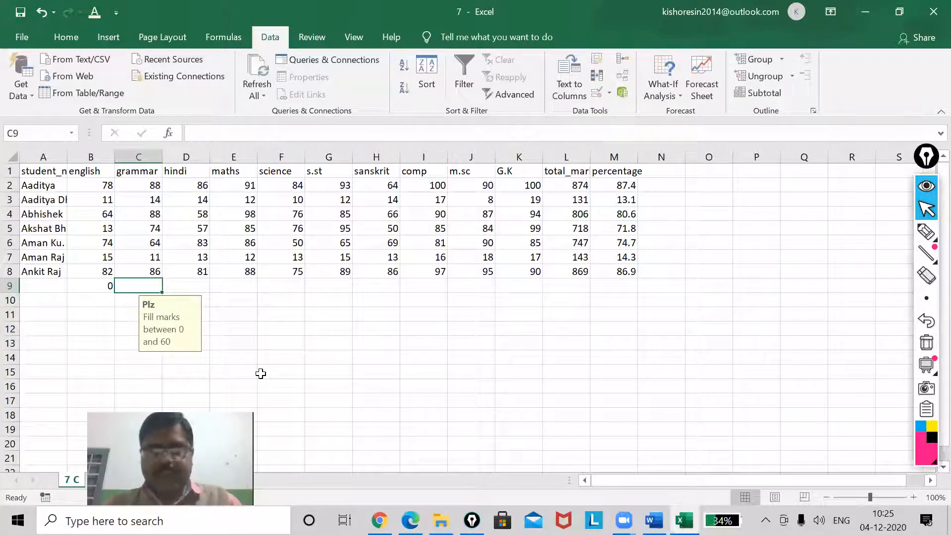
type("60")
key("Tab")
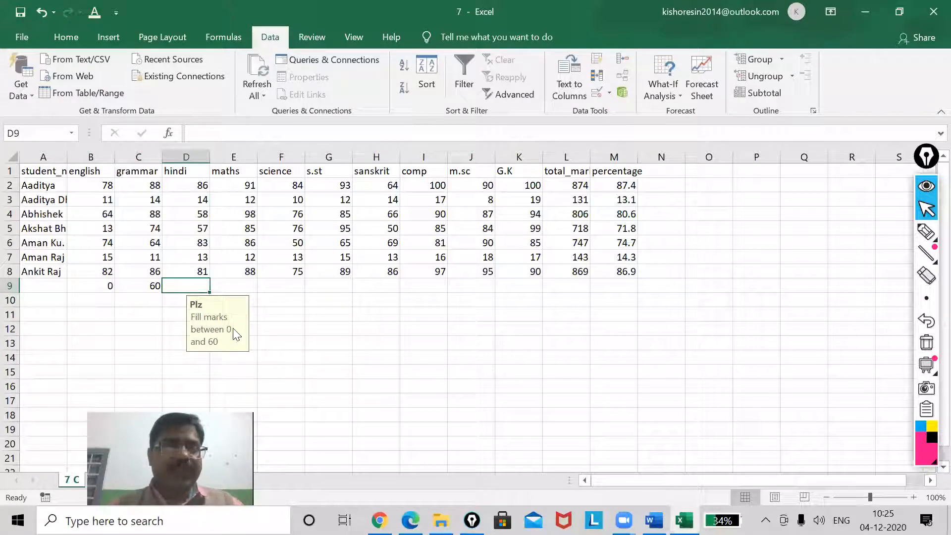
type("6")
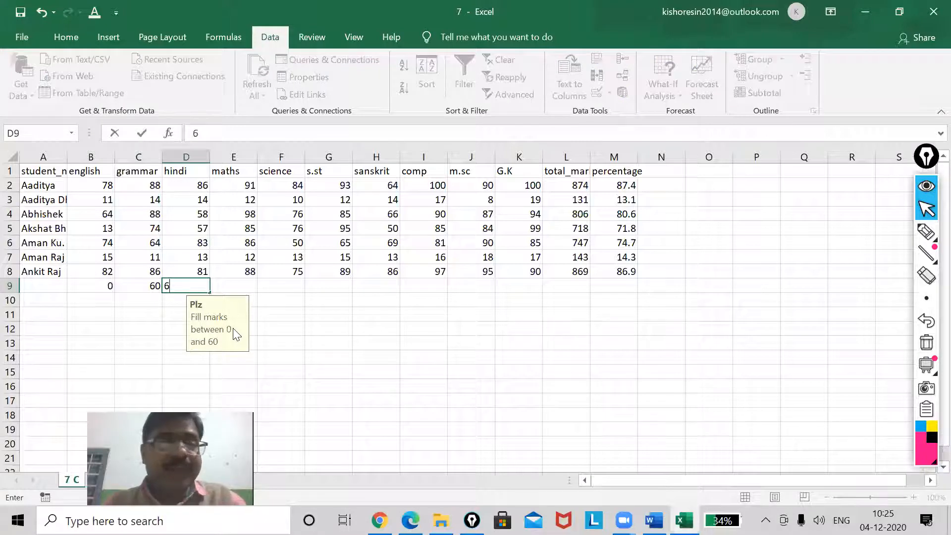
type("9")
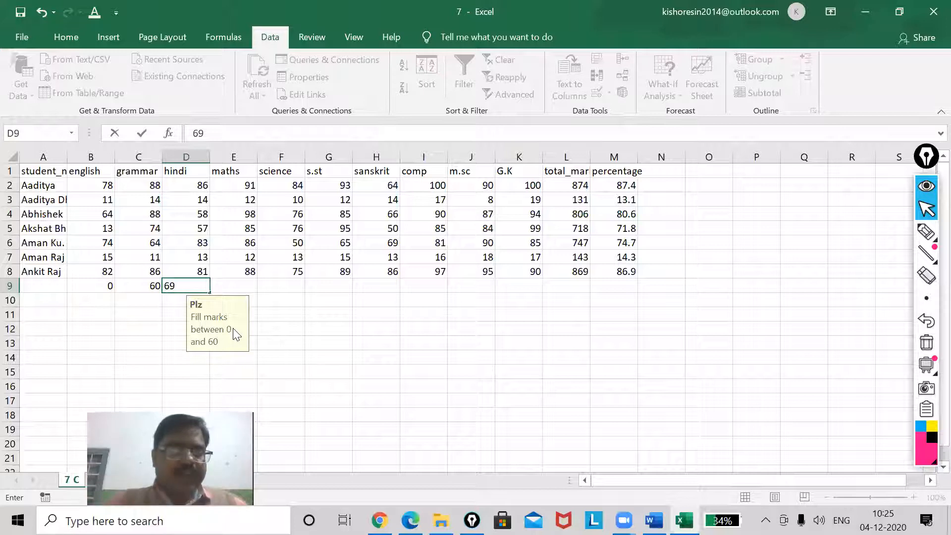
key("Return")
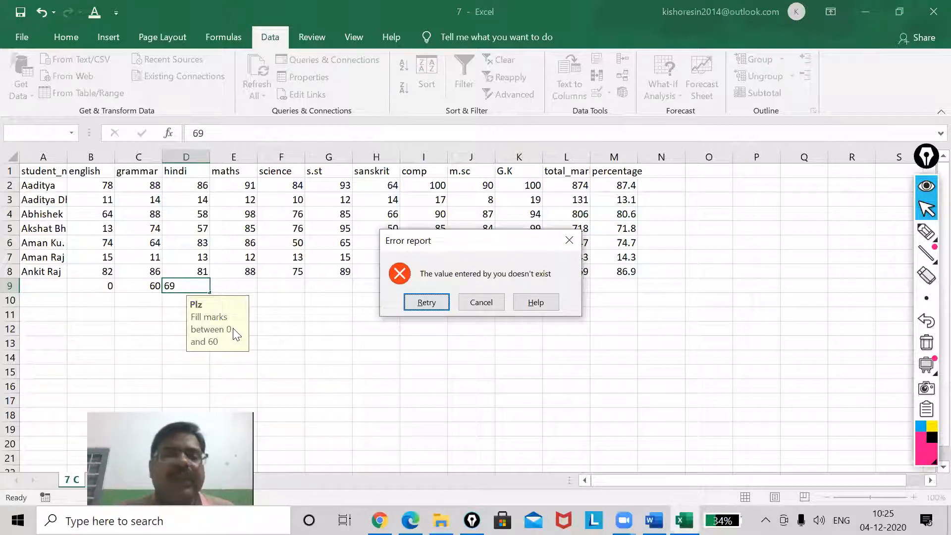
Circle the alert's title and message with the annotation pen, underline the message, and erase all the markings
left_click(927, 231)
left_click(860, 228)
mouse_move(436, 231)
left_mouse_down()
mouse_move(375, 228)
mouse_move(364, 253)
mouse_move(452, 250)
mouse_move(407, 228)
left_mouse_up()
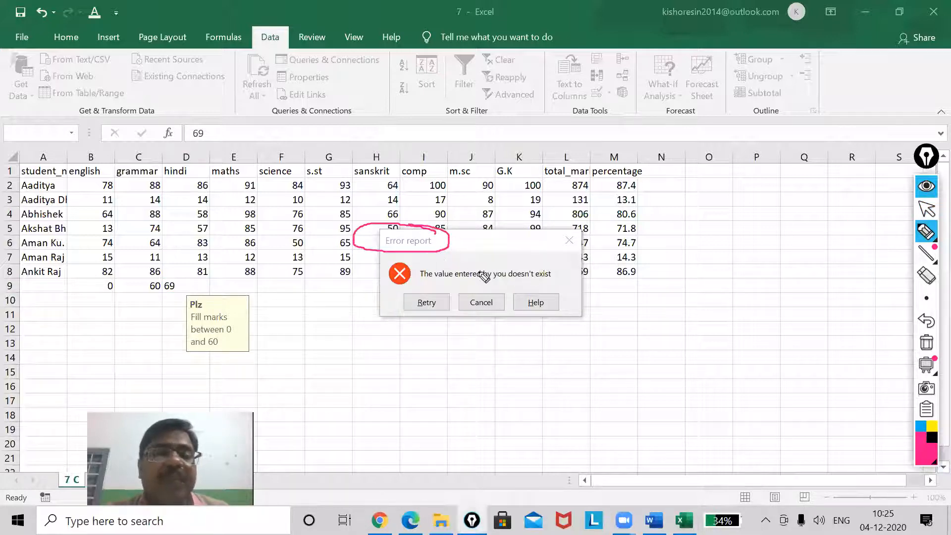
mouse_move(562, 264)
left_mouse_down()
mouse_move(456, 260)
mouse_move(415, 278)
mouse_move(529, 285)
left_mouse_up()
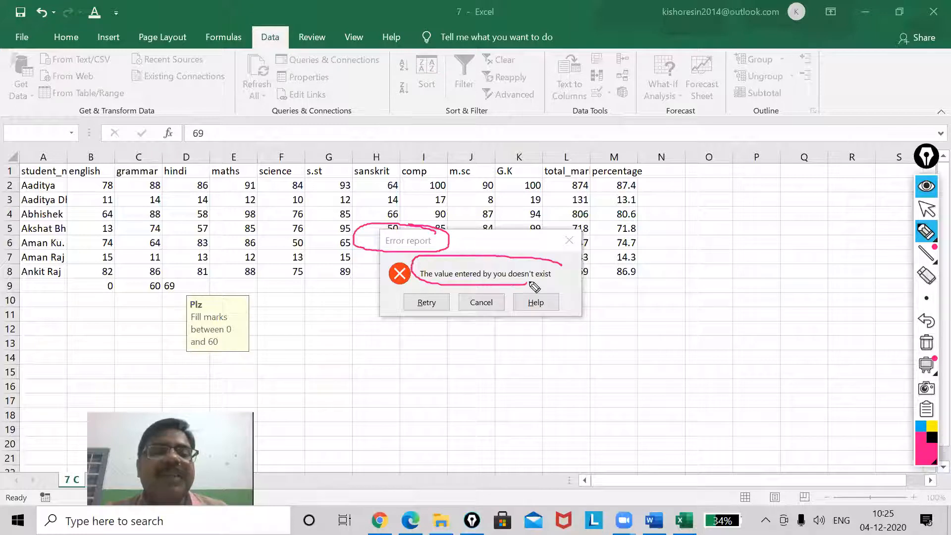
left_click_drag(420, 278, 551, 286)
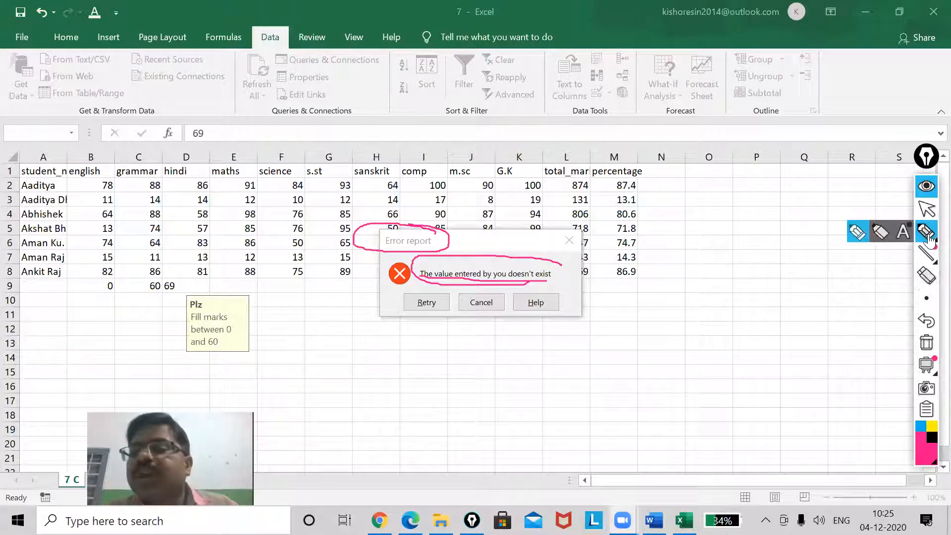
left_click(927, 211)
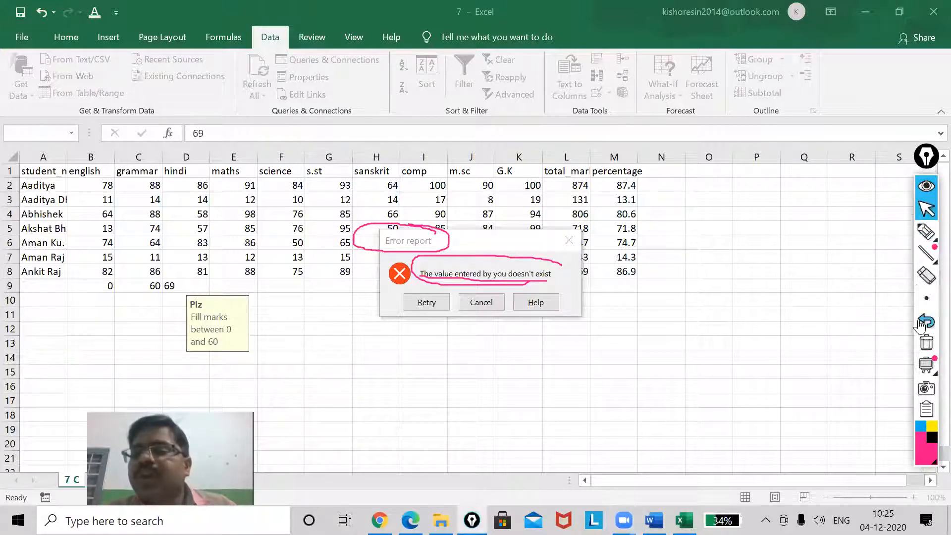
left_click(926, 342)
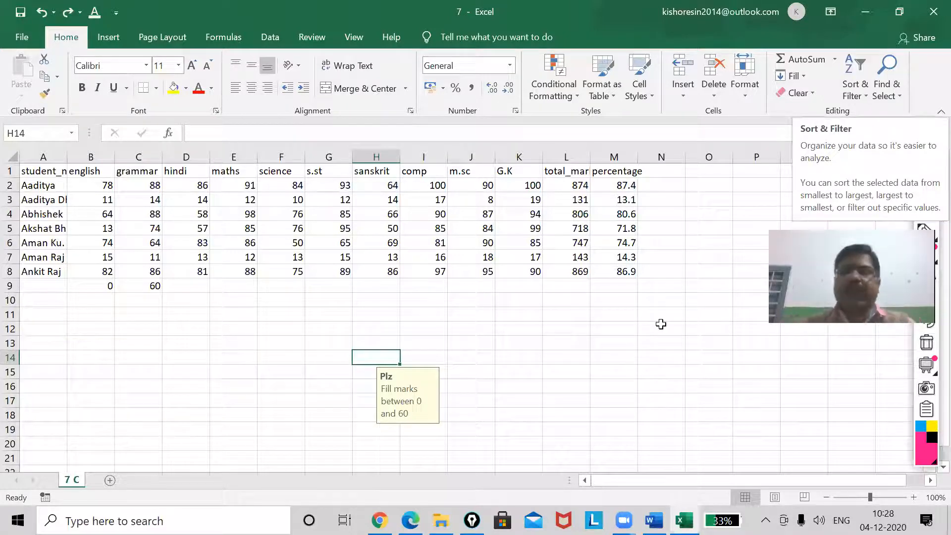
Draw a tick and a circled 1 below the english column and a small tick below comp with the annotation pen
left_click(594, 342)
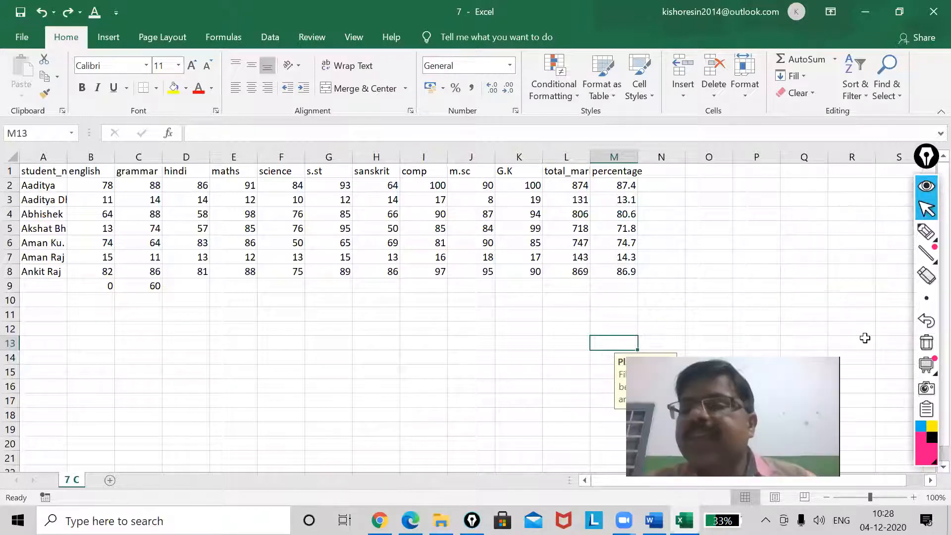
left_click(927, 231)
left_click(865, 235)
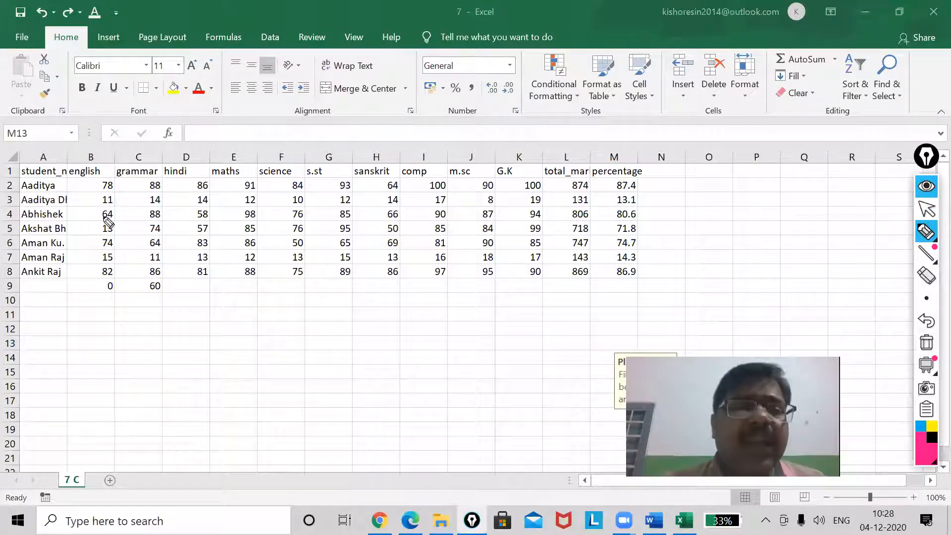
mouse_move(75, 342)
left_mouse_down()
mouse_move(80, 348)
mouse_move(128, 295)
left_mouse_up()
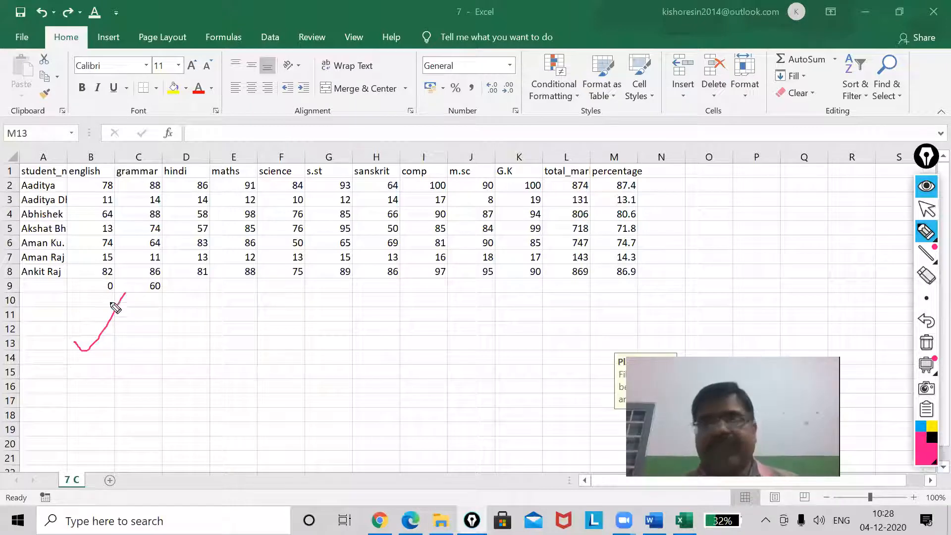
mouse_move(85, 382)
left_mouse_down()
mouse_move(86, 410)
mouse_move(98, 375)
mouse_move(111, 409)
mouse_move(101, 381)
mouse_move(86, 378)
left_mouse_up()
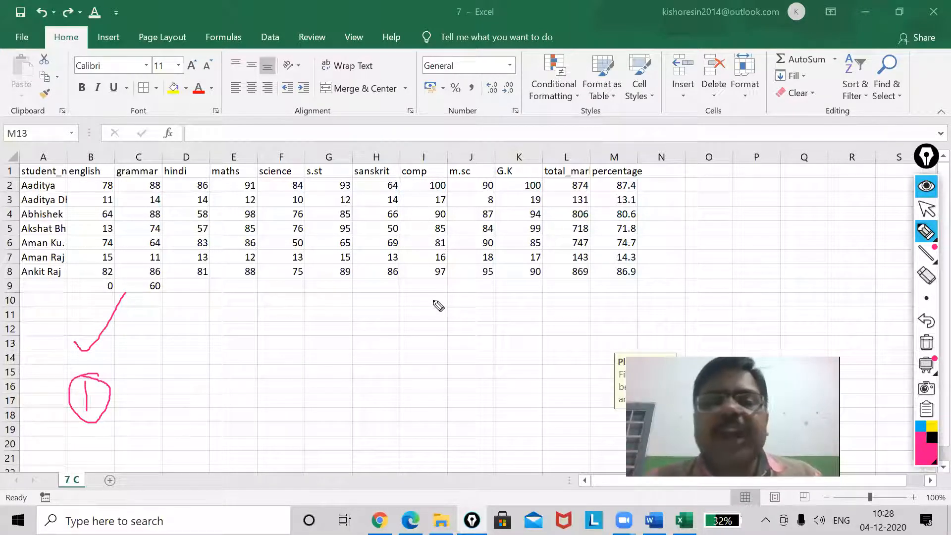
left_click_drag(418, 325, 436, 317)
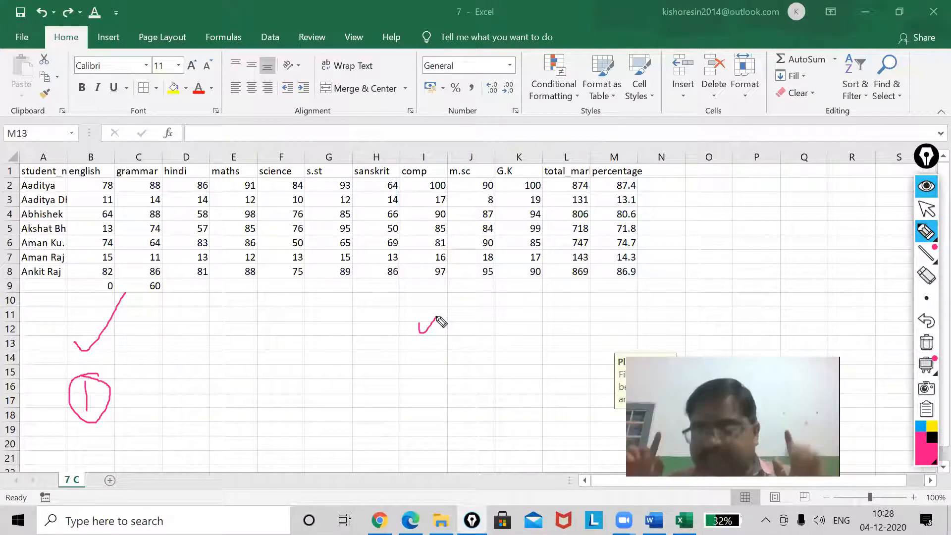
left_click(927, 209)
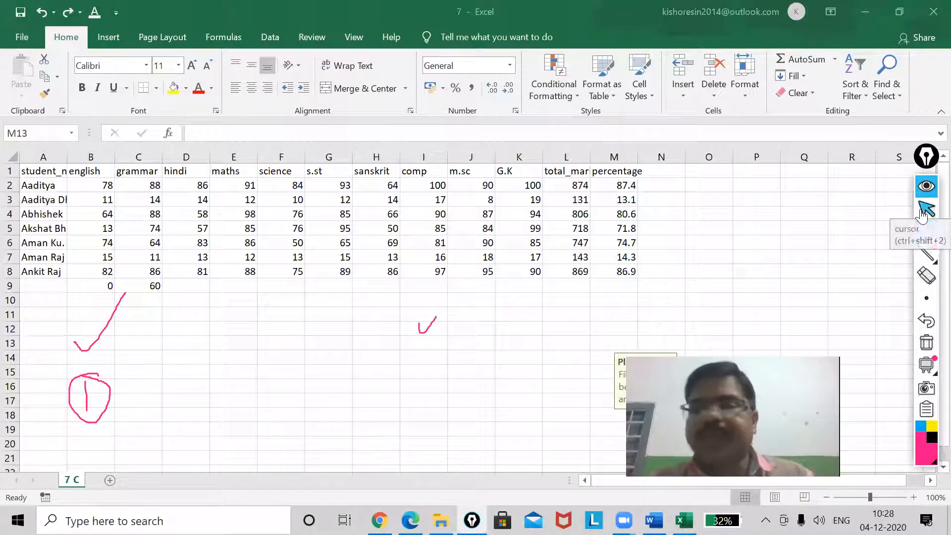
Change the comp marks to 78 in I2, 15 in I6 and 82 in I8
left_click(439, 185)
type("78")
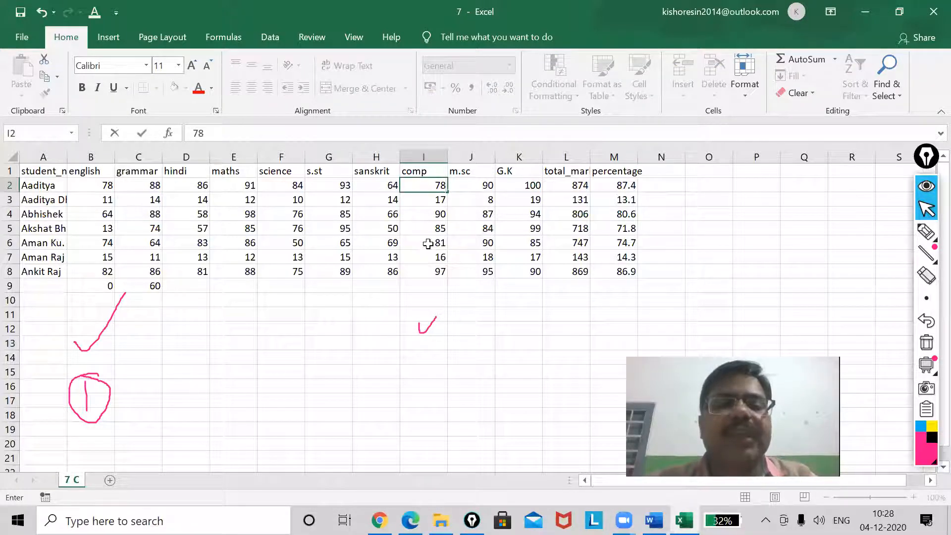
left_click(432, 243)
type("15")
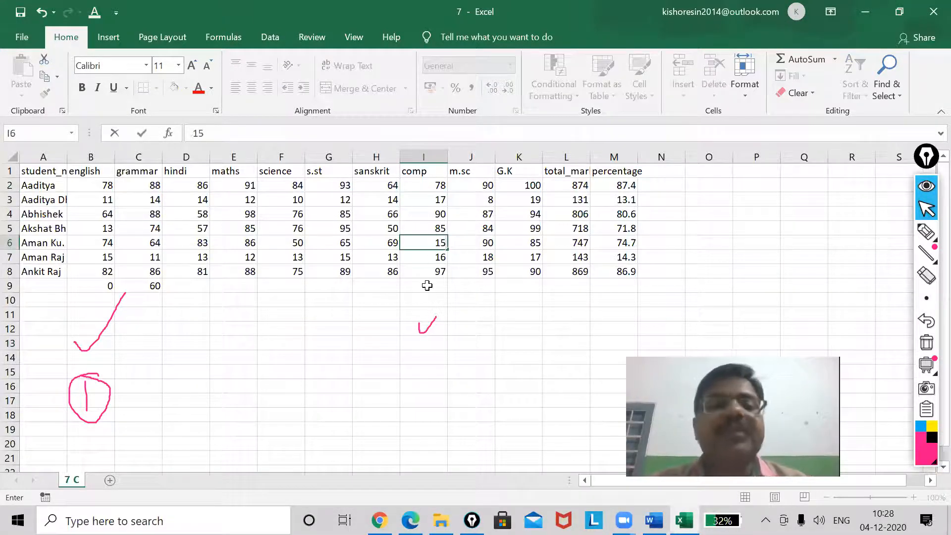
left_click(429, 274)
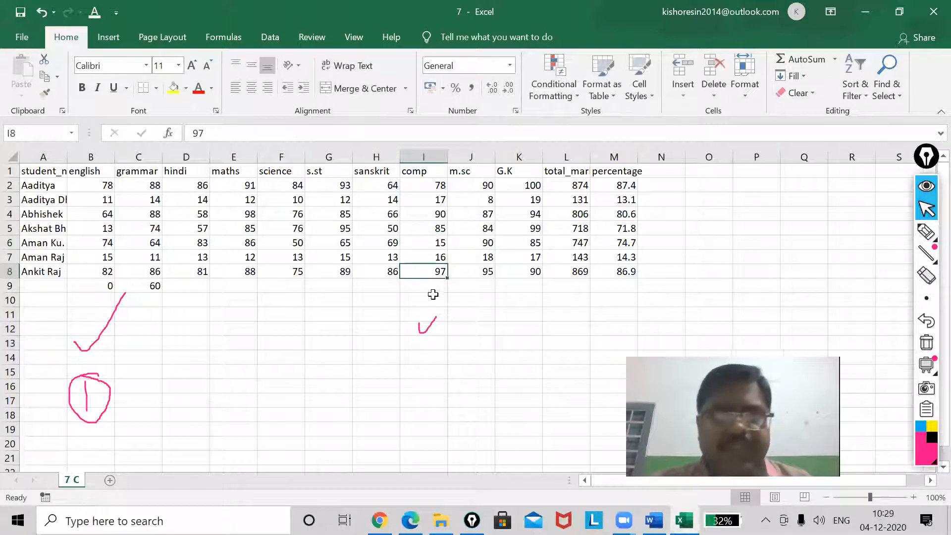
type("82")
left_click(406, 305)
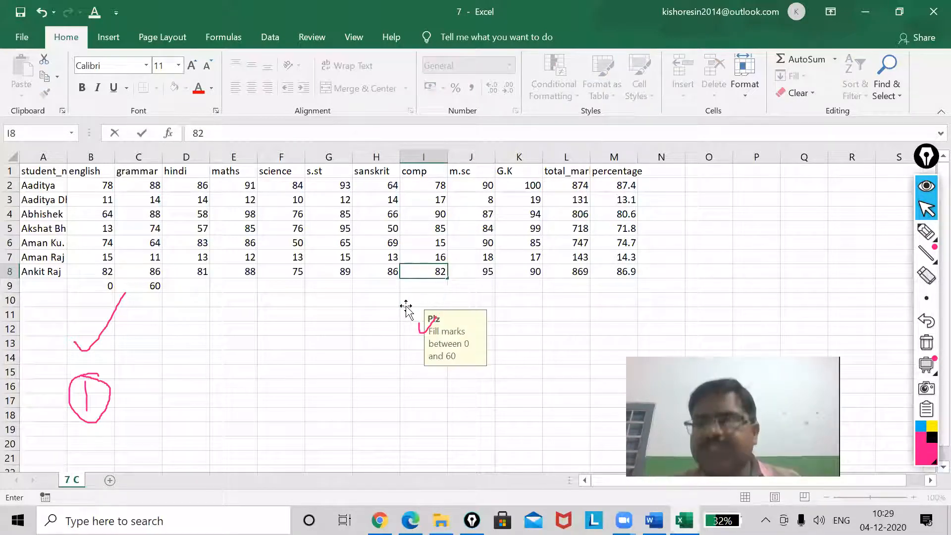
Clear the test marks from B9:C9
left_click(343, 314)
left_click_drag(102, 288, 154, 286)
key("Delete")
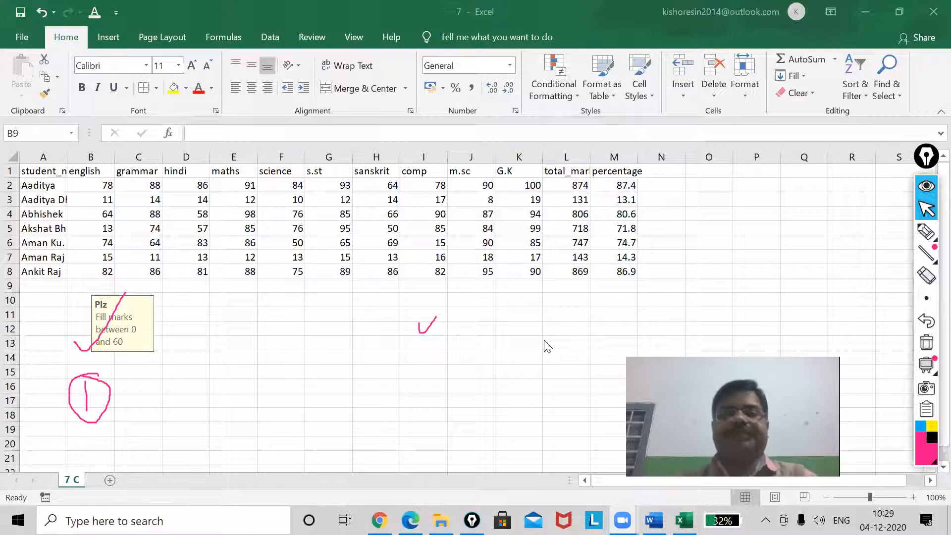
Custom sort the table A1:M8 by english on cell values from smallest to largest
left_click(451, 312)
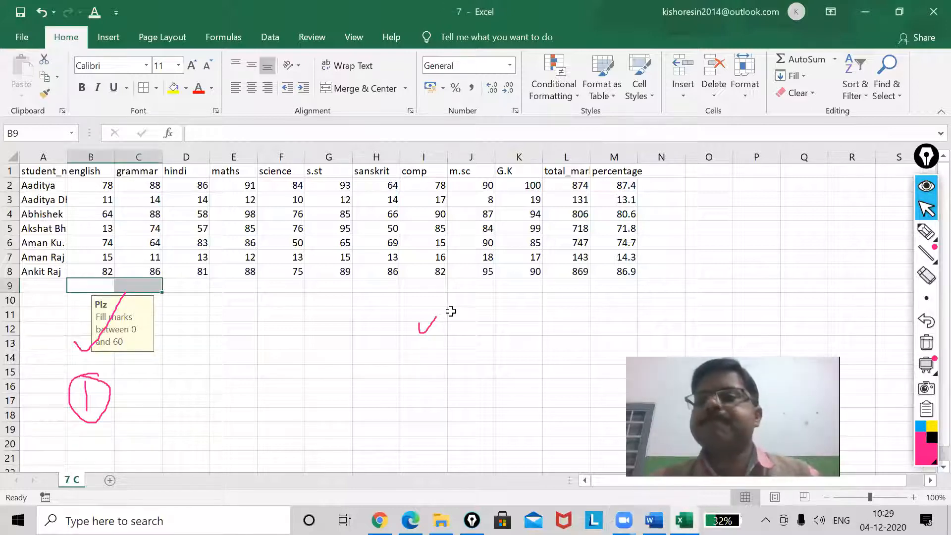
left_click_drag(34, 173, 617, 272)
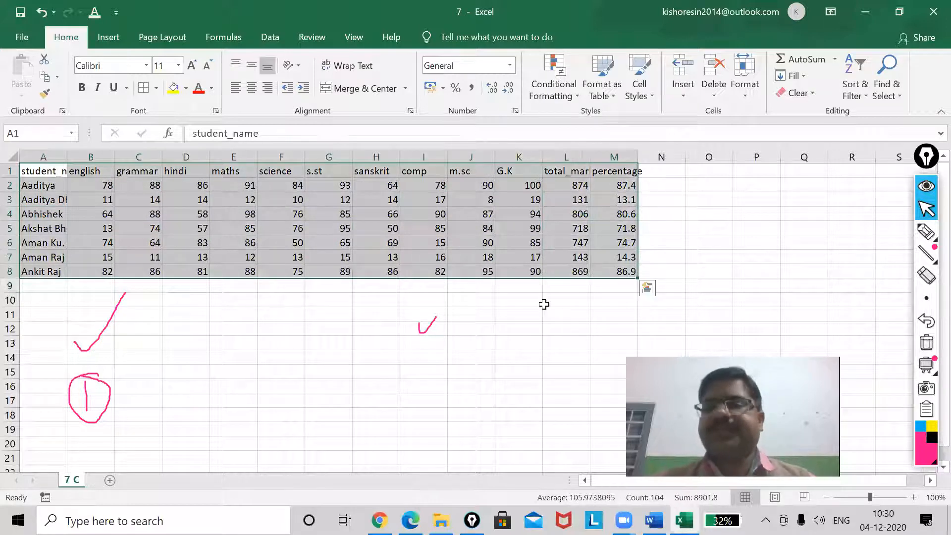
left_click(869, 99)
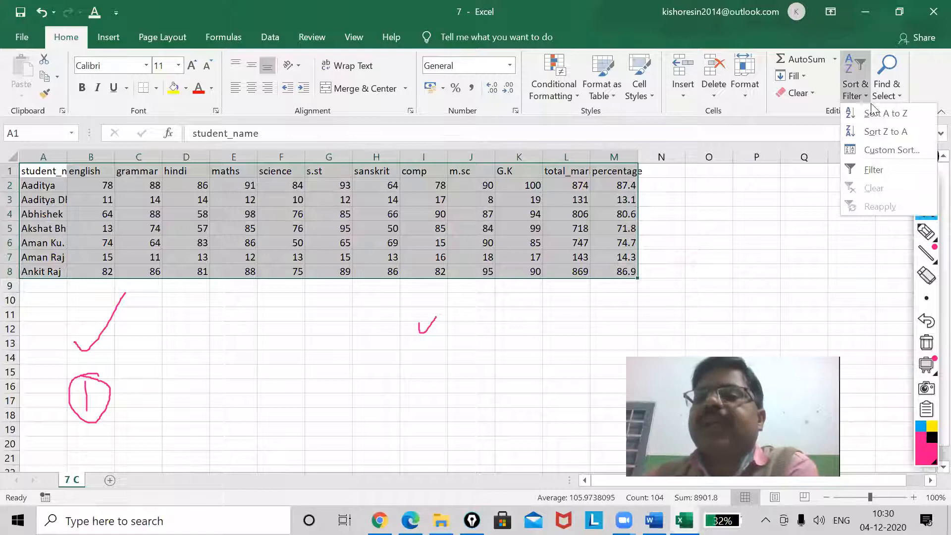
left_click(887, 149)
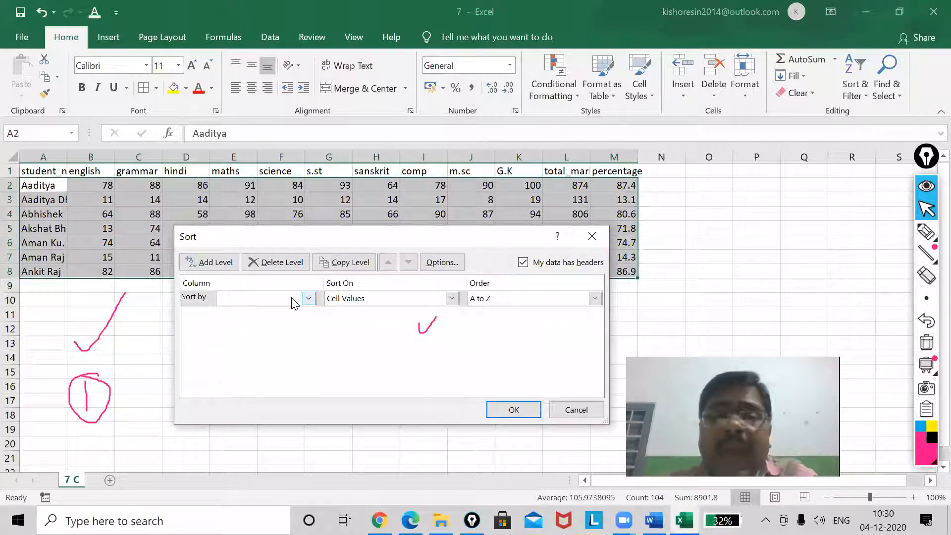
left_click(309, 299)
left_click(276, 322)
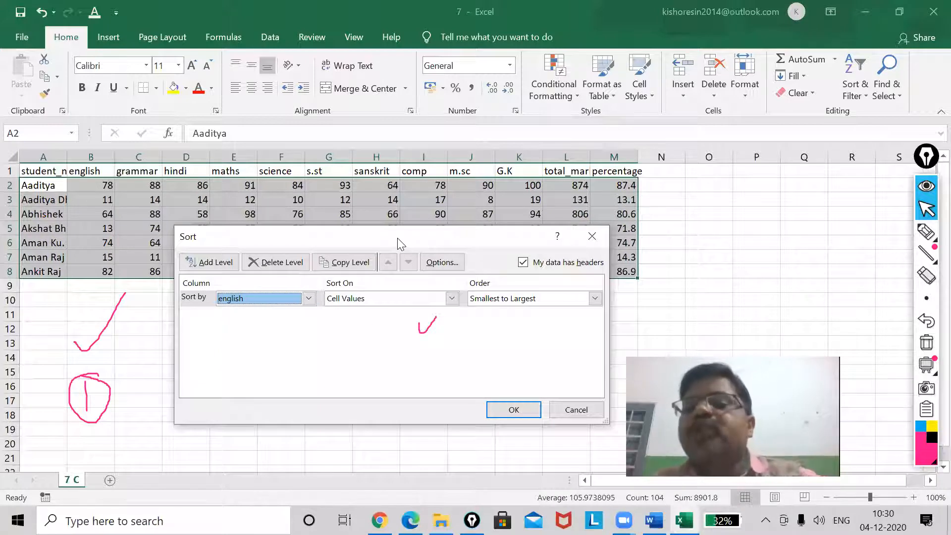
left_click(514, 410)
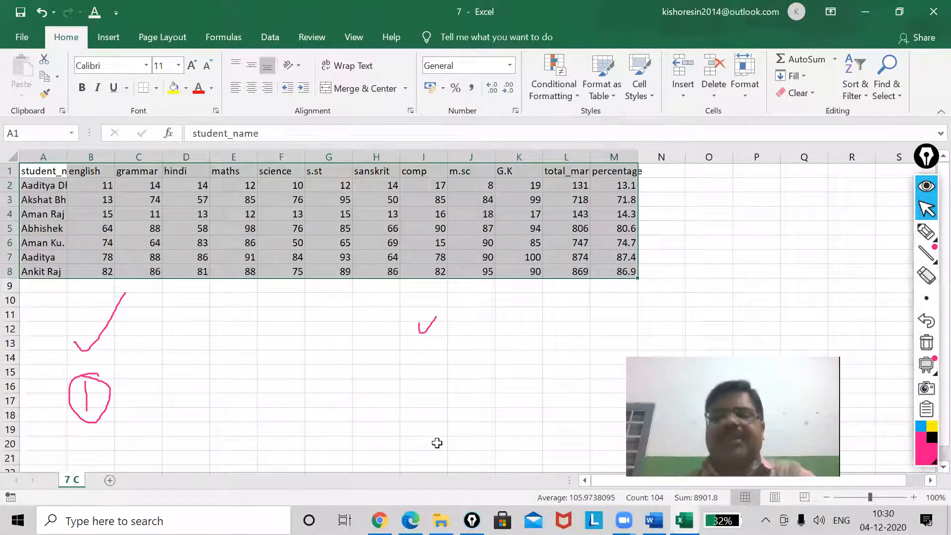
left_click(377, 344)
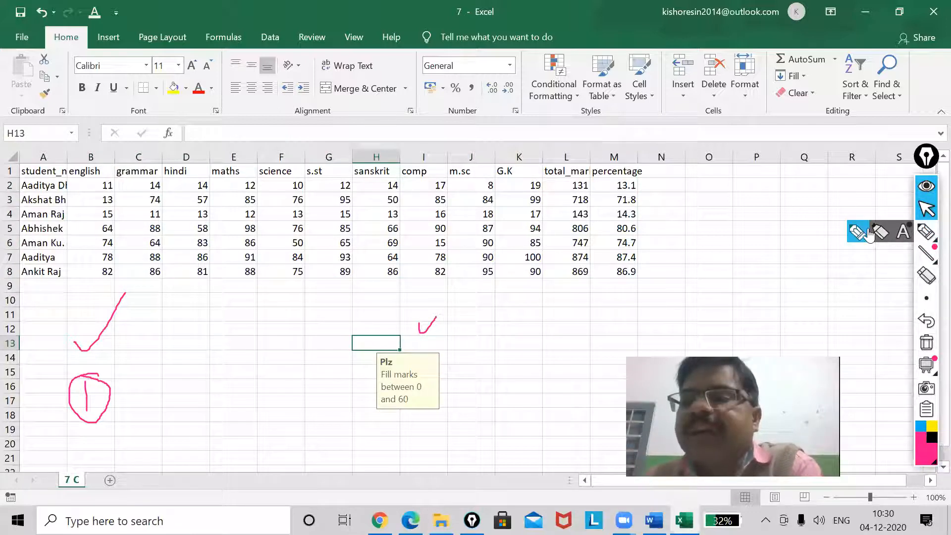
Circle the english and comp marks with the annotation pen, and put small strokes beside the first three and last two english marks
left_click(926, 231)
mouse_move(118, 185)
left_mouse_down()
mouse_move(127, 179)
mouse_move(129, 212)
left_mouse_up()
mouse_move(112, 172)
left_mouse_down()
mouse_move(73, 312)
mouse_move(117, 127)
left_mouse_up()
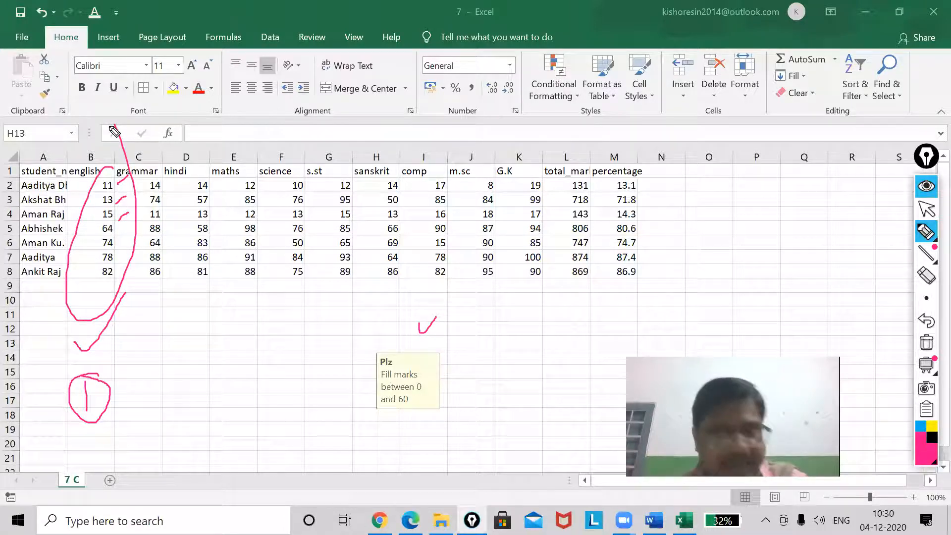
mouse_move(440, 176)
left_mouse_down()
mouse_move(408, 248)
mouse_move(453, 280)
mouse_move(461, 199)
mouse_move(441, 166)
left_mouse_up()
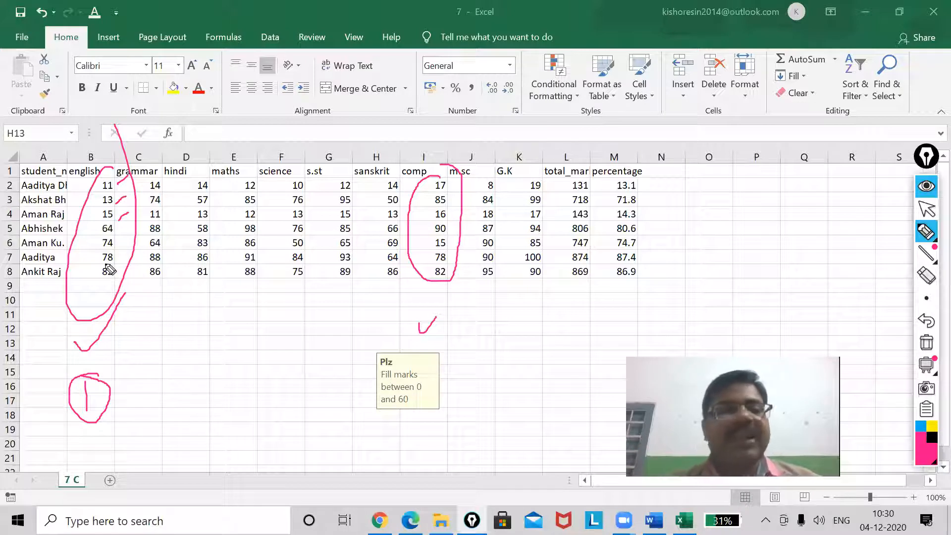
mouse_move(88, 259)
left_mouse_down()
mouse_move(103, 254)
mouse_move(112, 271)
left_mouse_up()
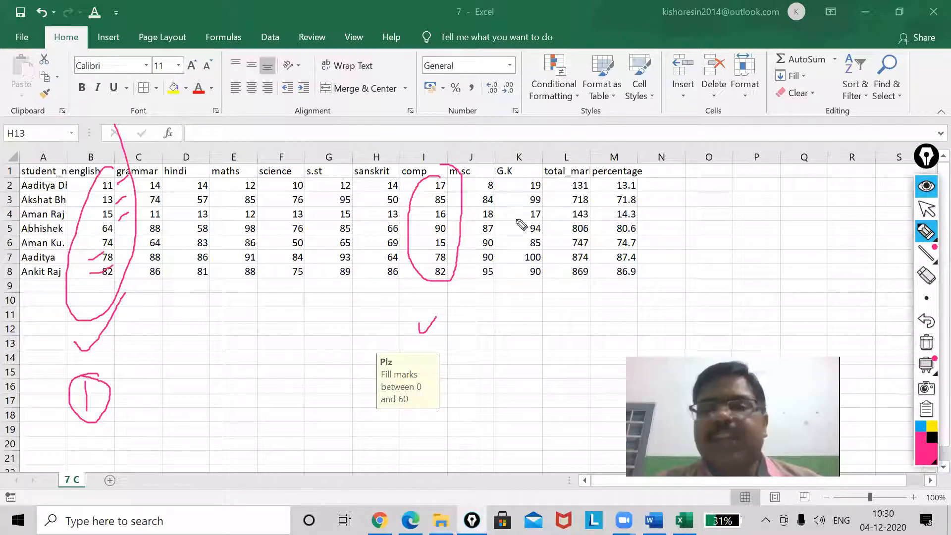
left_click(926, 209)
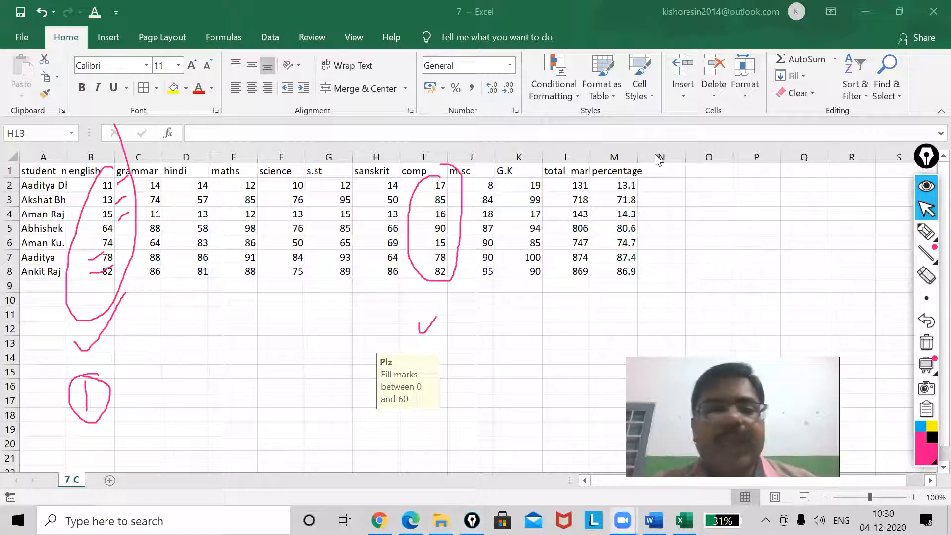
Open a custom sort for A1:M8 with english as the first key, and move the dialog clear of the marks
left_click(430, 256)
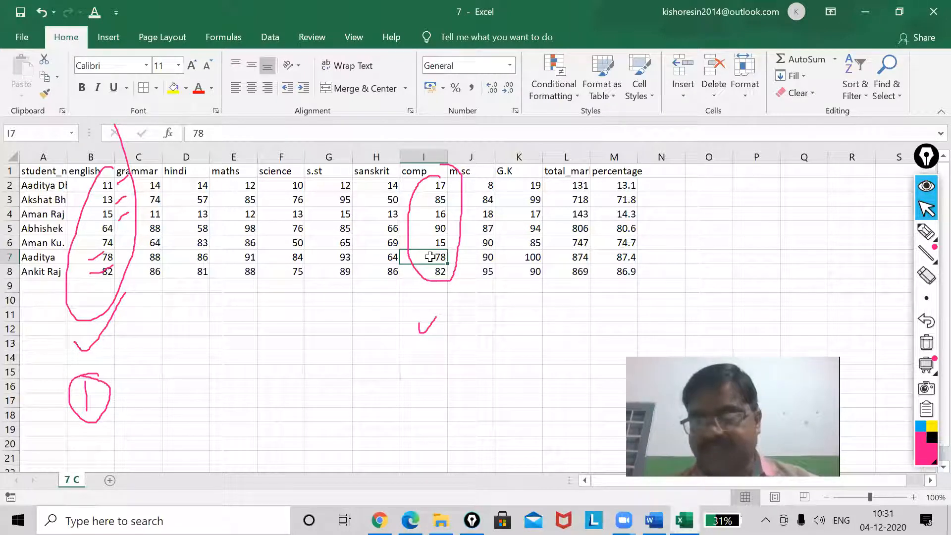
left_click(429, 316)
left_click_drag(28, 174, 629, 272)
left_click(856, 82)
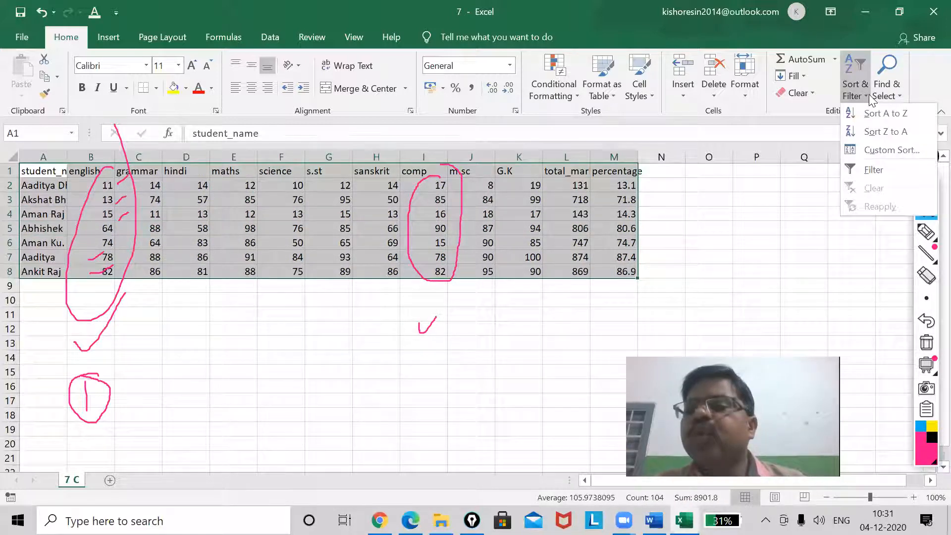
left_click(887, 150)
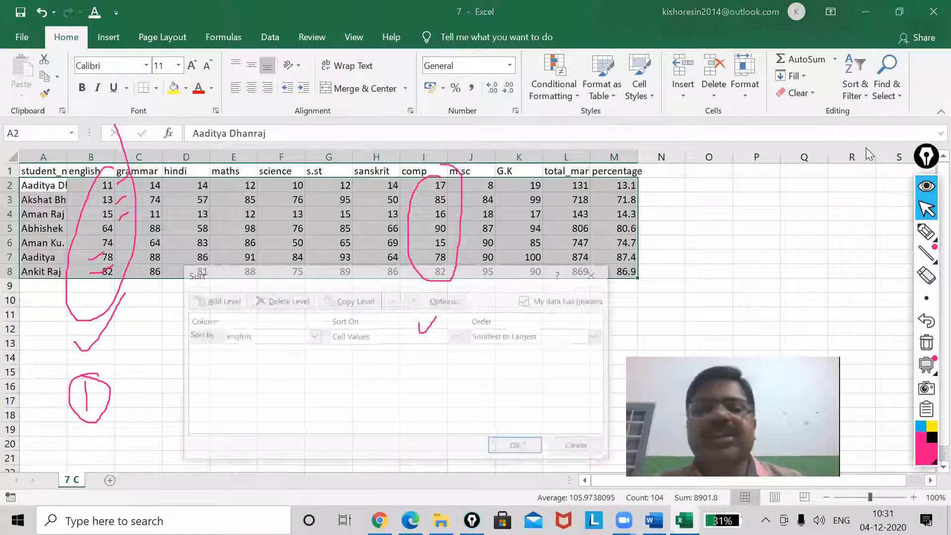
left_click(313, 335)
left_click(317, 337)
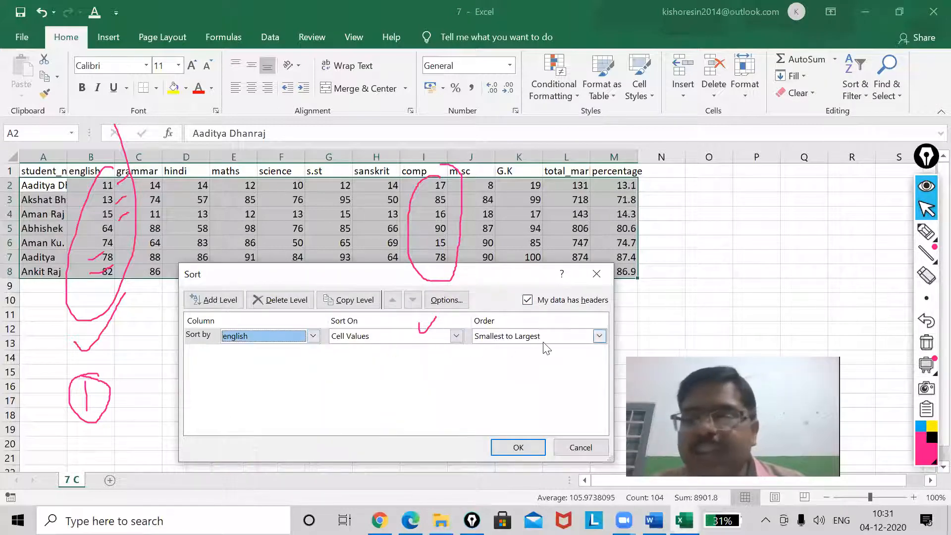
left_click_drag(517, 274, 516, 330)
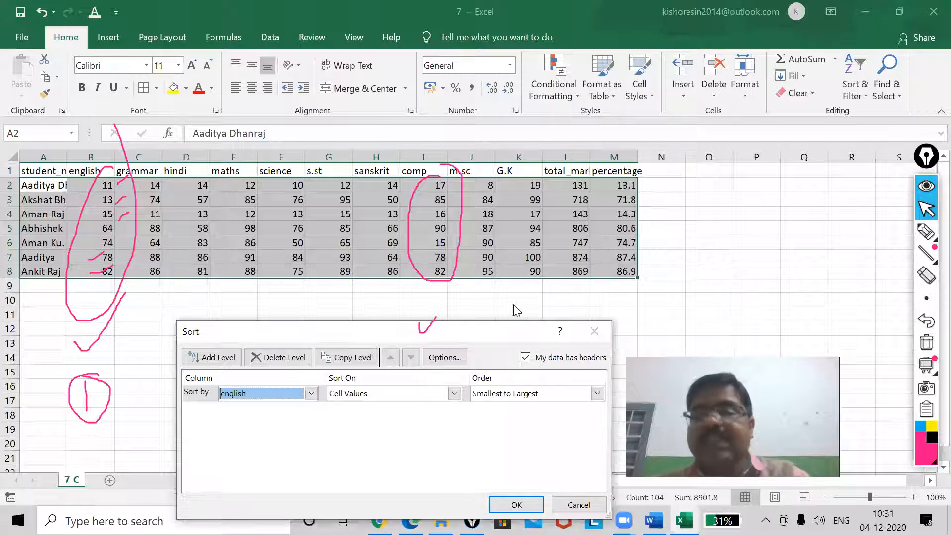
Mark the english values in B7:B8 and circle the comp values in I7:I8 with the annotation pen
left_click(926, 232)
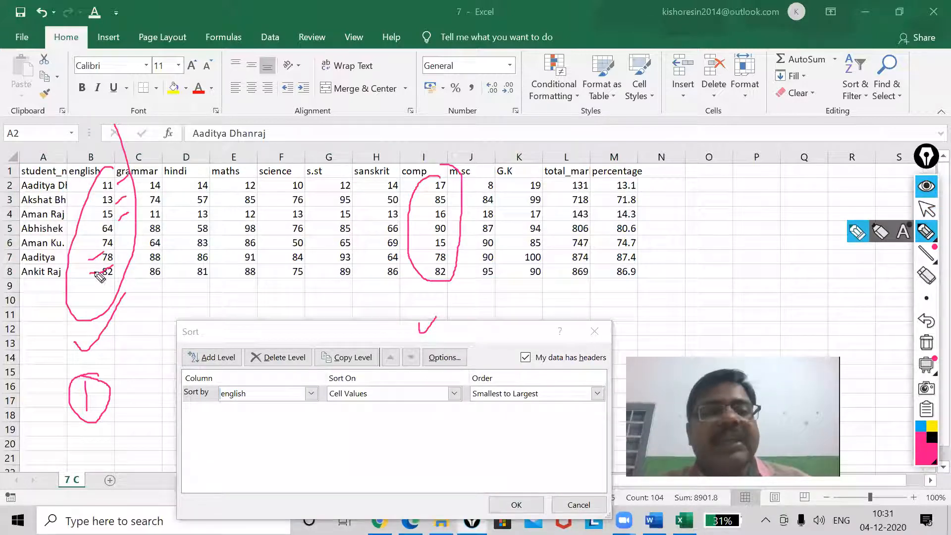
mouse_move(98, 260)
left_mouse_down()
mouse_move(113, 253)
mouse_move(113, 266)
left_mouse_up()
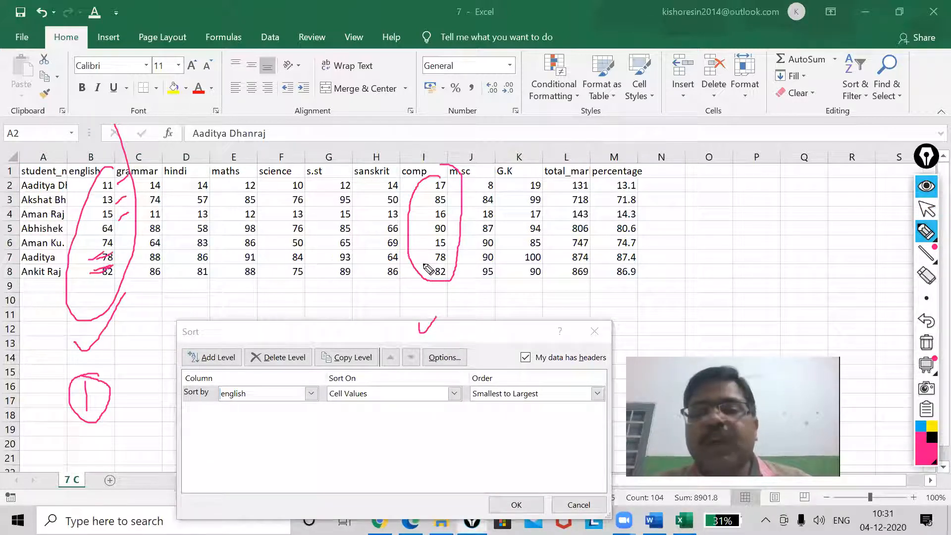
mouse_move(423, 260)
left_mouse_down()
mouse_move(429, 255)
mouse_move(427, 270)
mouse_move(415, 254)
mouse_move(426, 281)
mouse_move(453, 275)
mouse_move(450, 262)
left_mouse_up()
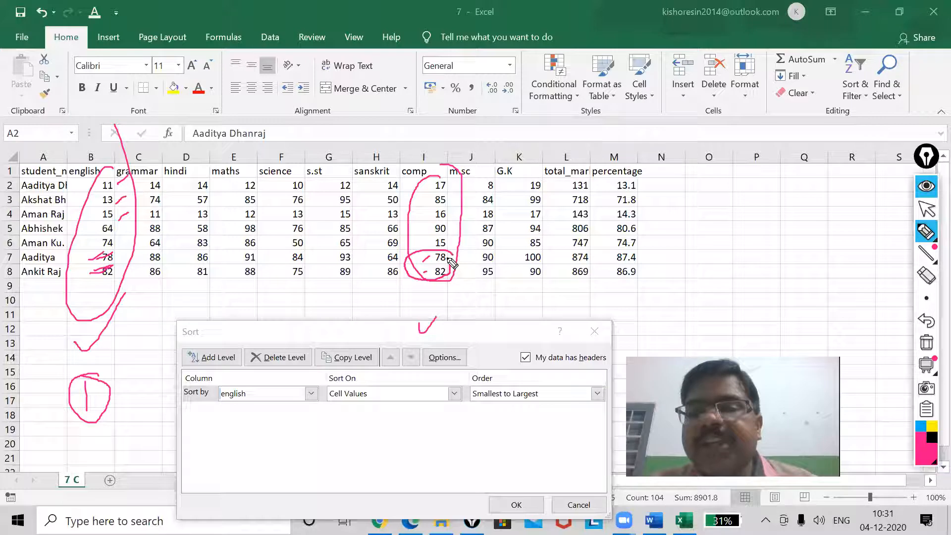
mouse_move(462, 274)
left_mouse_down()
mouse_move(457, 256)
mouse_move(463, 272)
mouse_move(449, 276)
left_mouse_up()
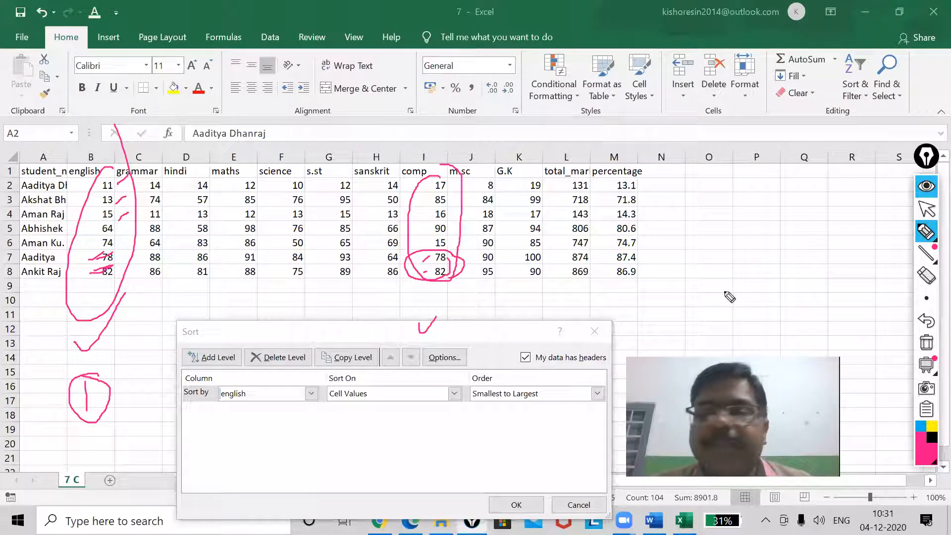
left_click(926, 209)
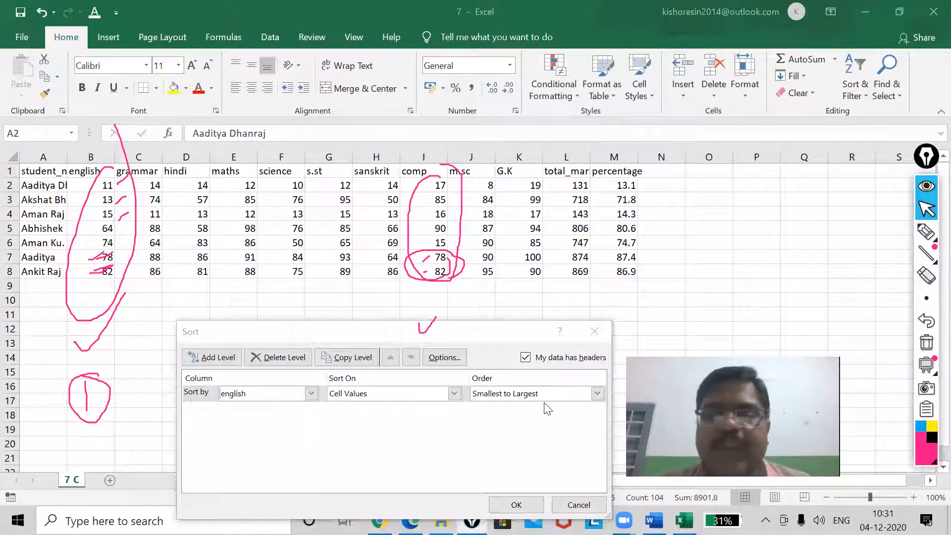
Add comp as a second sort level ordered largest to smallest and apply the sort
left_click(213, 358)
left_click(312, 410)
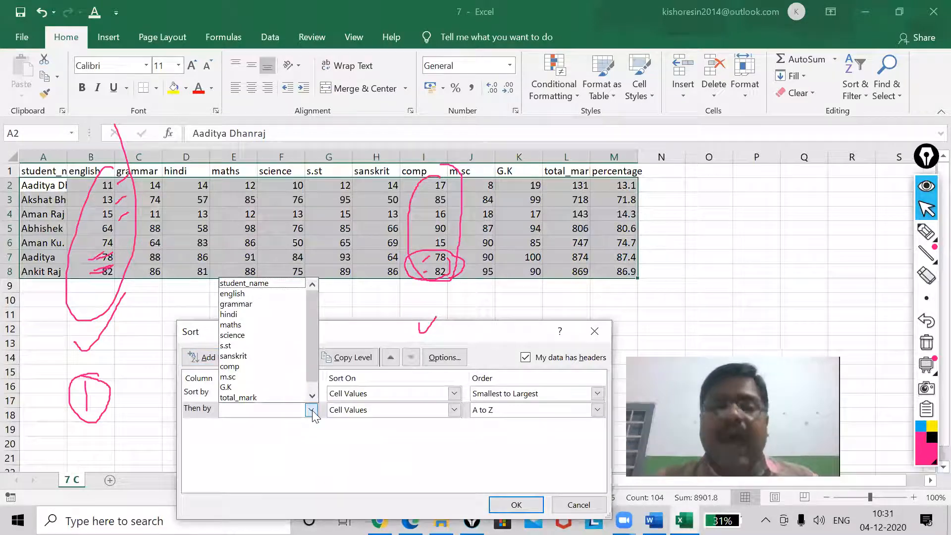
left_click(231, 366)
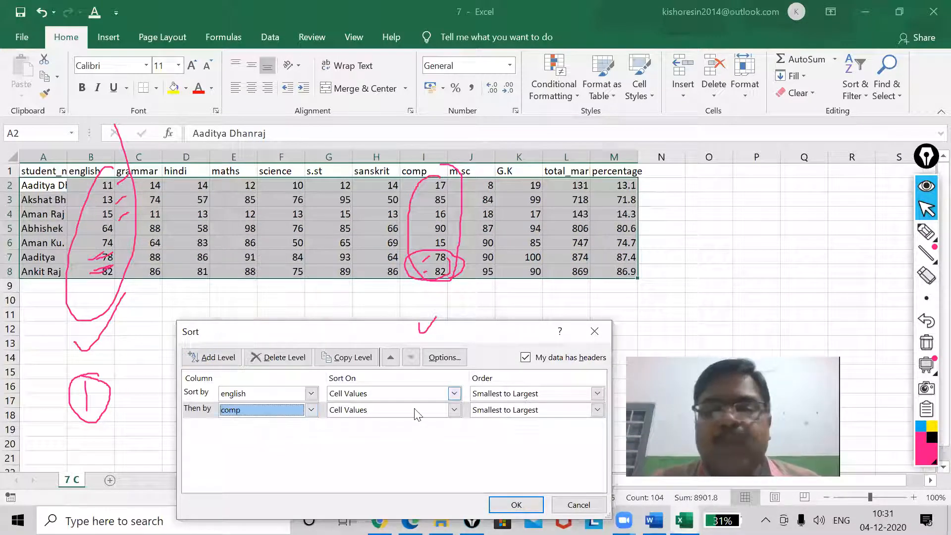
left_click(519, 413)
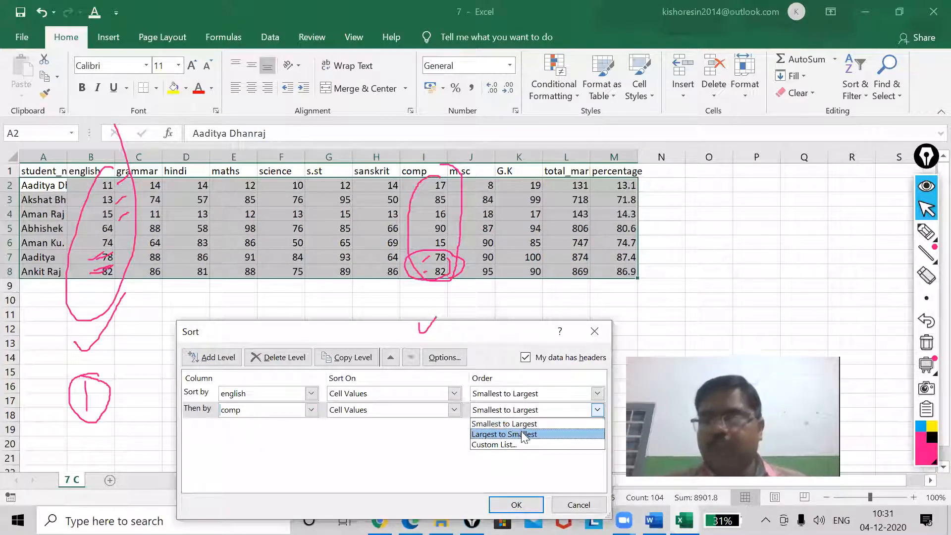
left_click(523, 435)
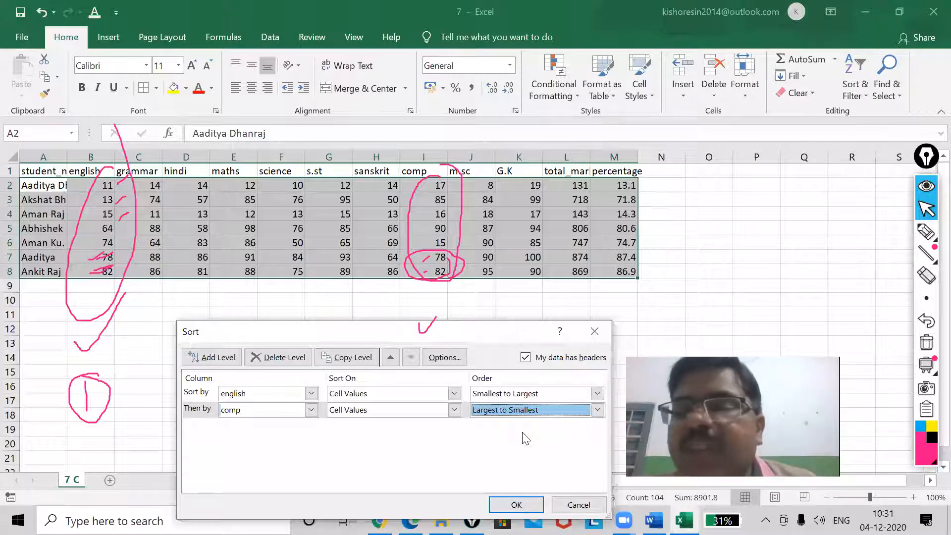
left_click(516, 505)
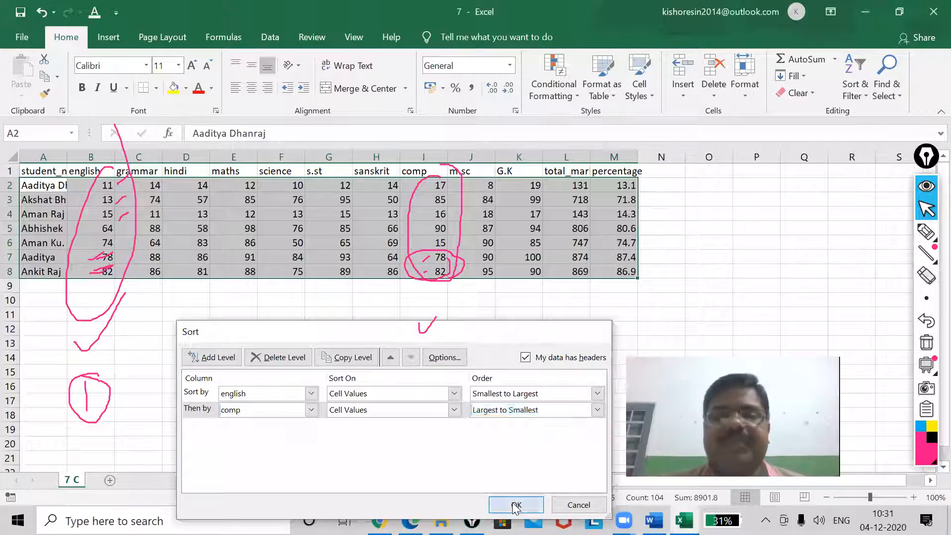
left_click(420, 314)
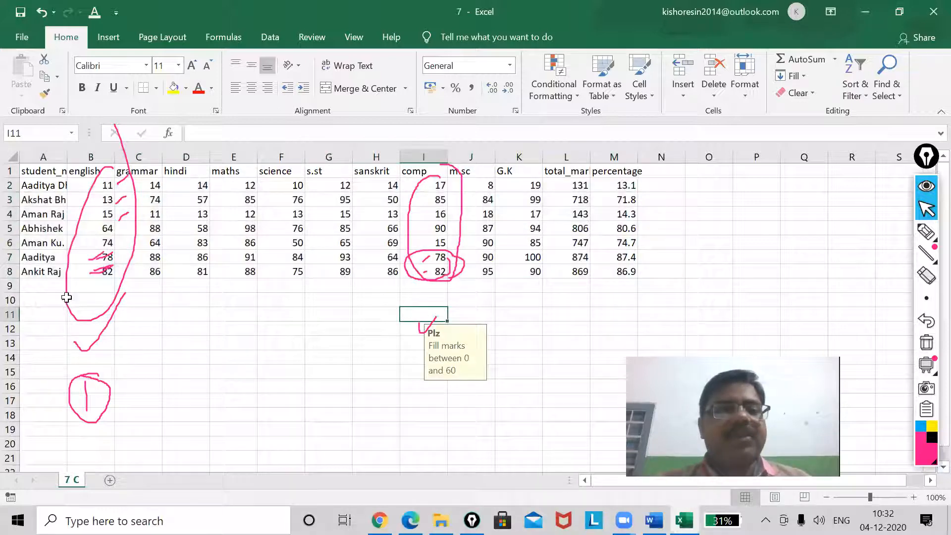
Highlight A1:I8 to show the sorted columns, and erase all the annotation pen markings
left_click(128, 288)
left_click_drag(38, 175, 422, 273)
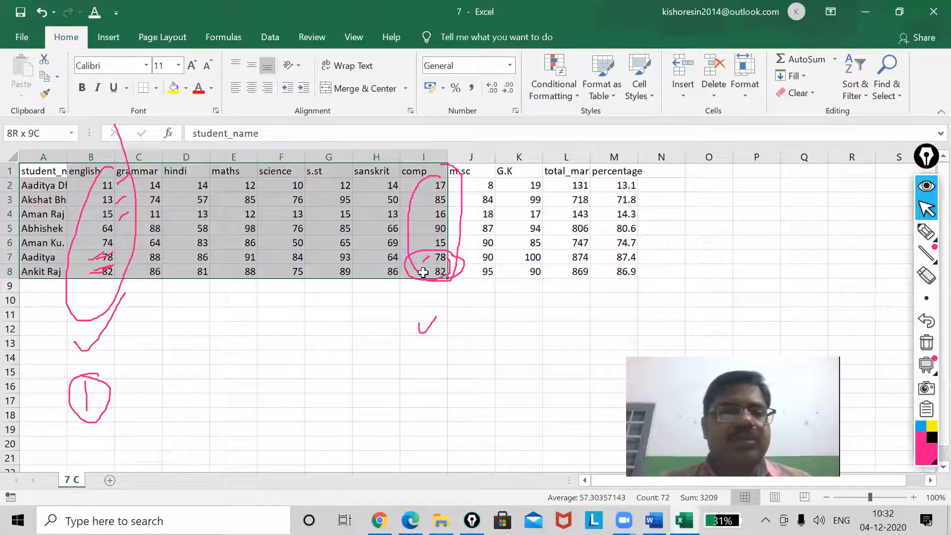
left_click_drag(422, 273, 423, 273)
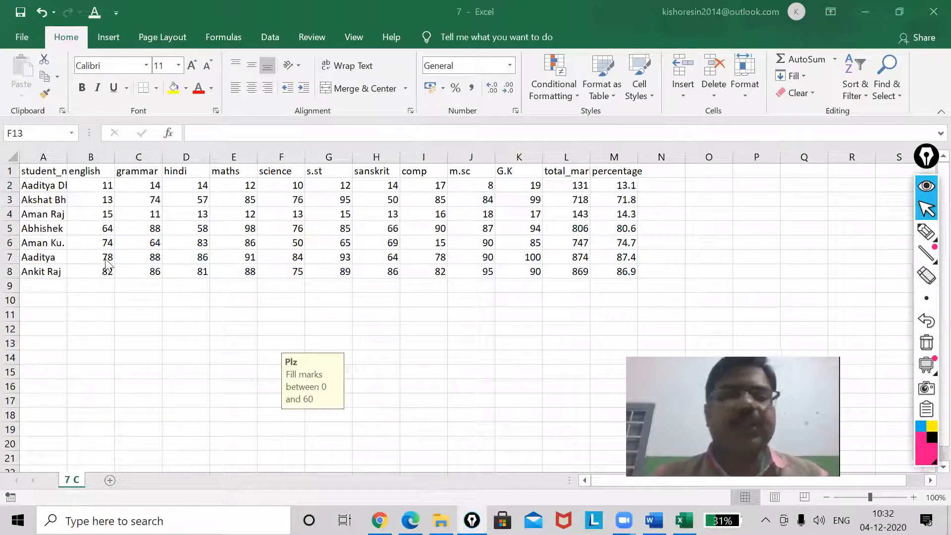
Change the english marks in B8 to 78 to match the marks in B7
left_click(106, 261)
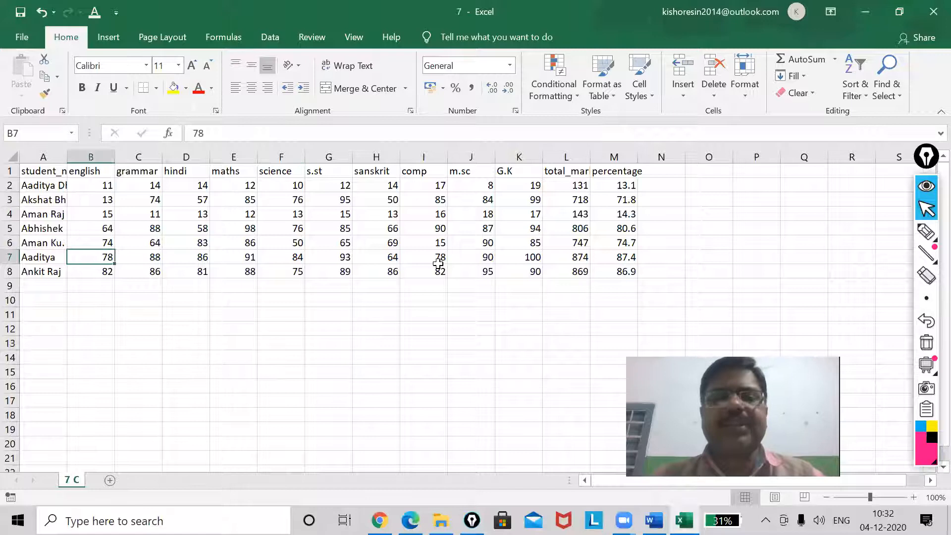
left_click(105, 272)
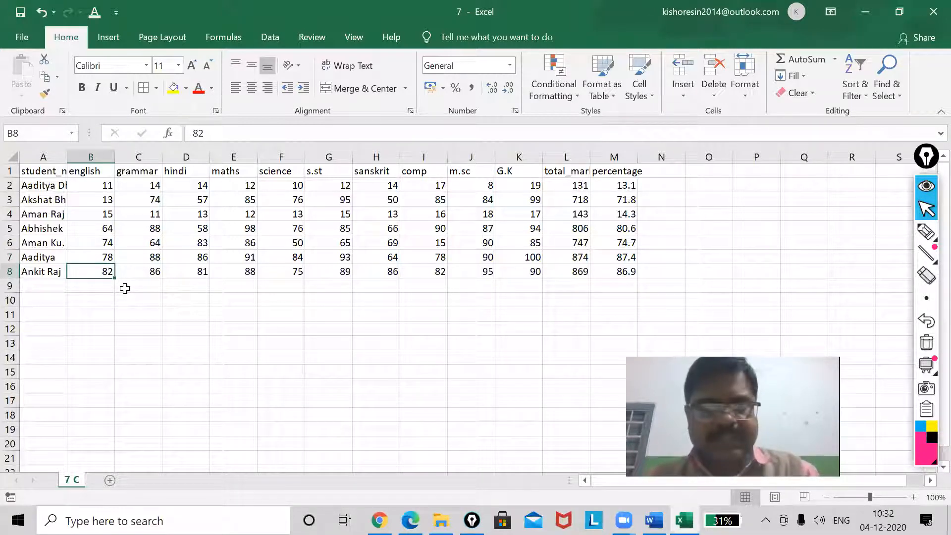
type("78")
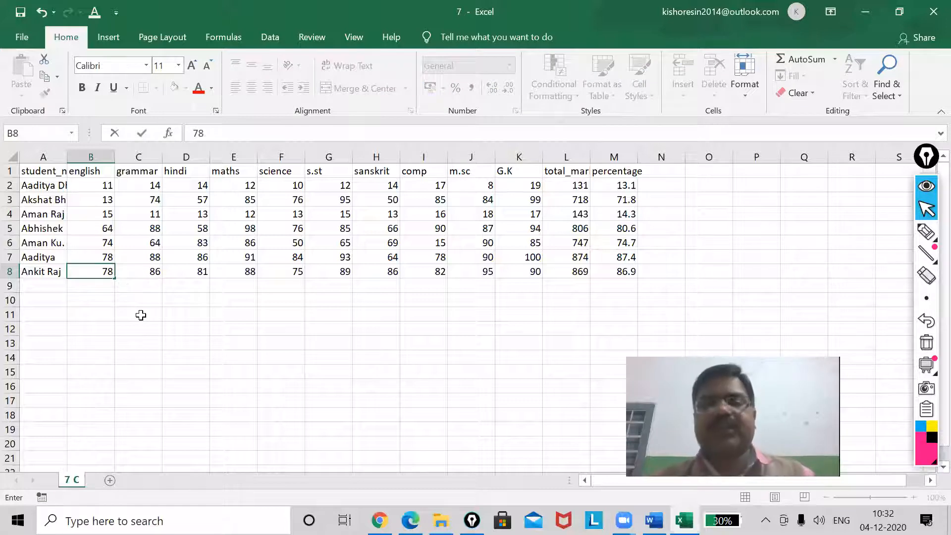
left_click(141, 315)
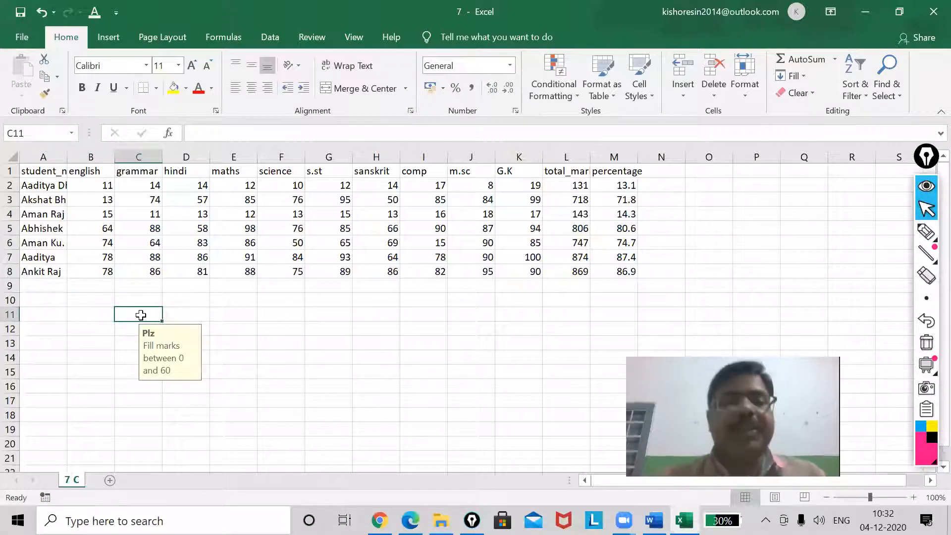
Highlight the equal english marks in B7:B8, the comp mark in I7, and the english range B4:B8
left_click_drag(101, 258, 100, 269)
mouse_move(441, 260)
left_mouse_down()
mouse_move(439, 271)
mouse_move(438, 257)
left_mouse_up()
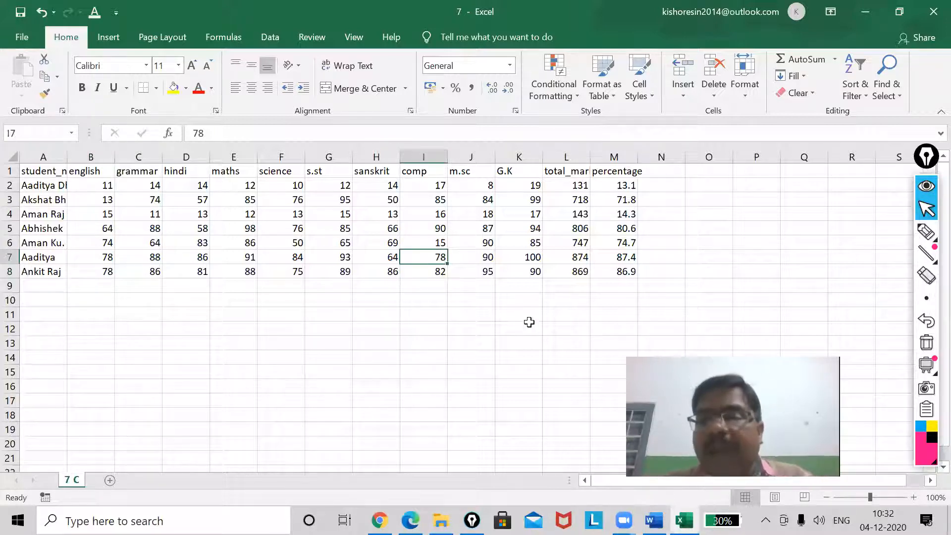
left_click_drag(100, 215, 106, 271)
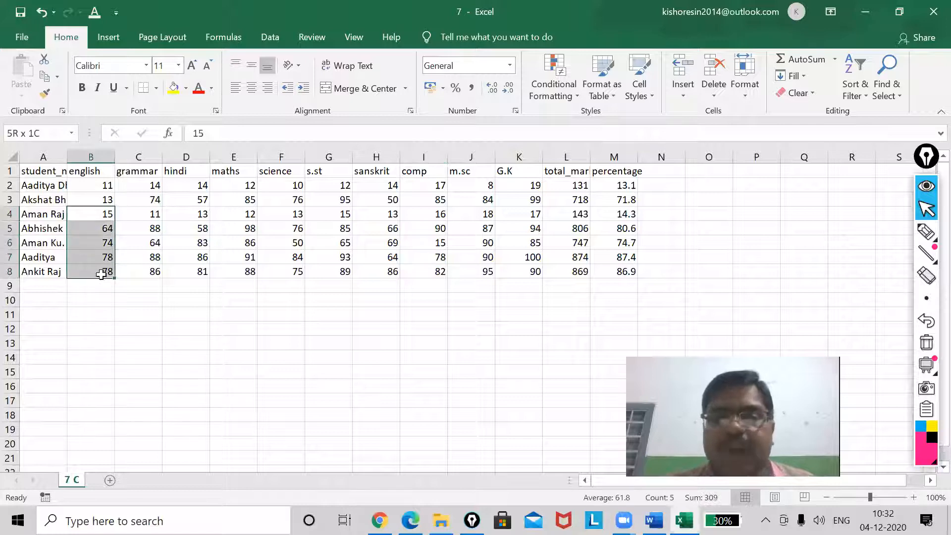
Custom sort A1:M8 by english smallest to largest and then by comp largest to smallest
left_click(436, 273)
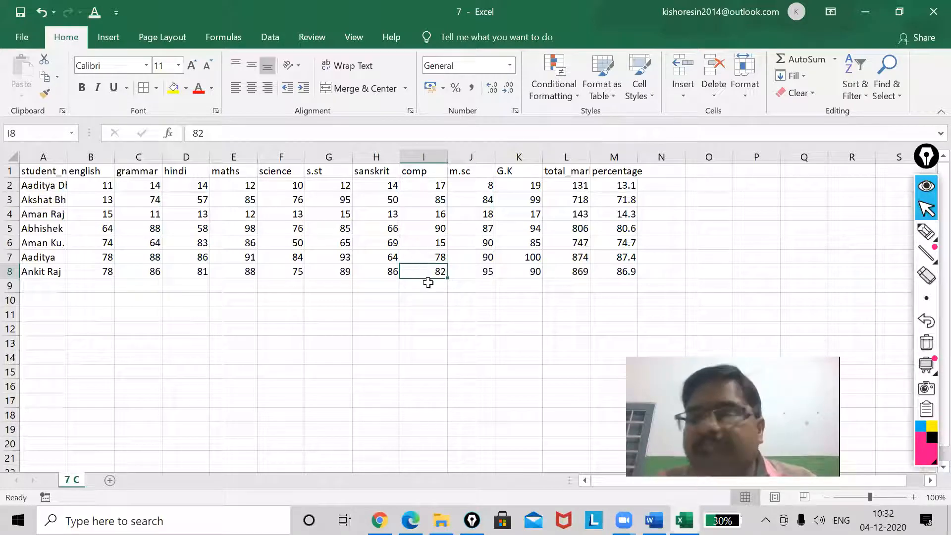
left_click(429, 322)
left_click_drag(36, 171, 626, 272)
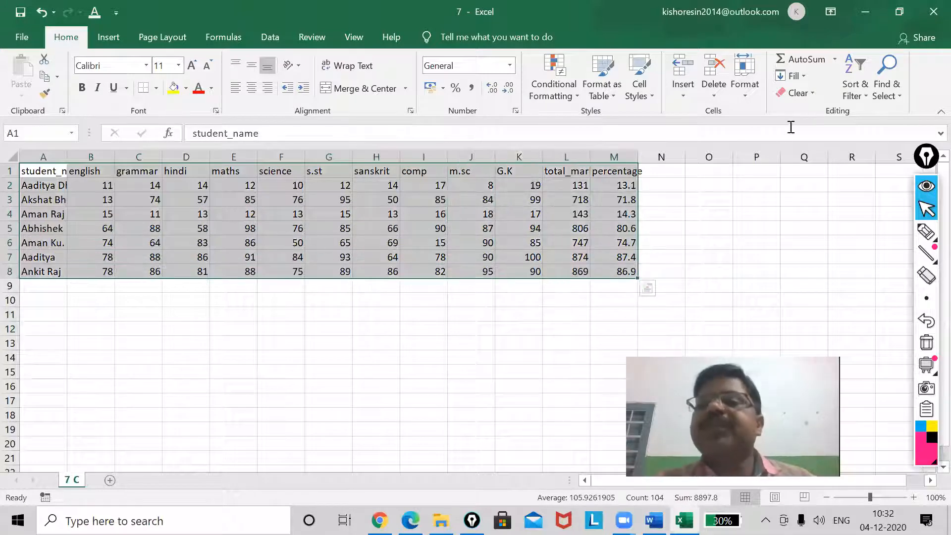
left_click(865, 91)
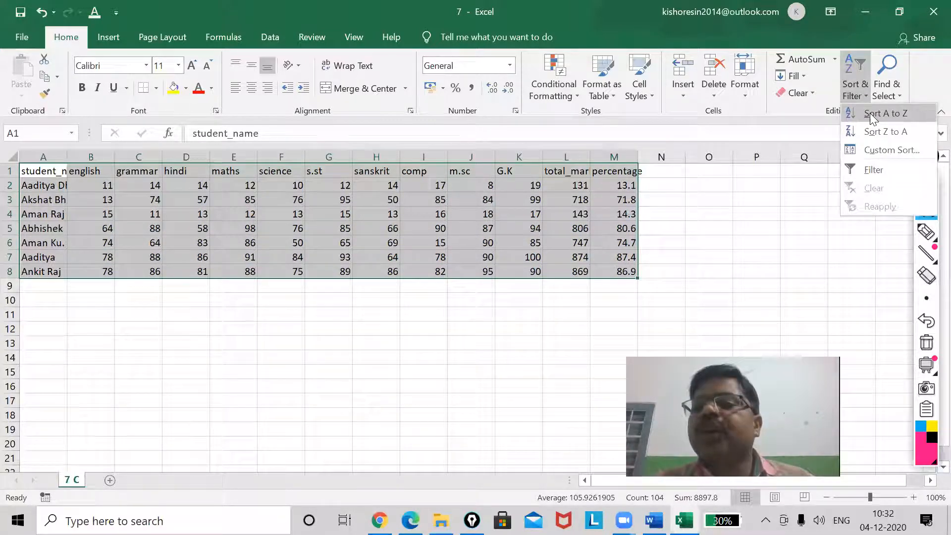
left_click(886, 151)
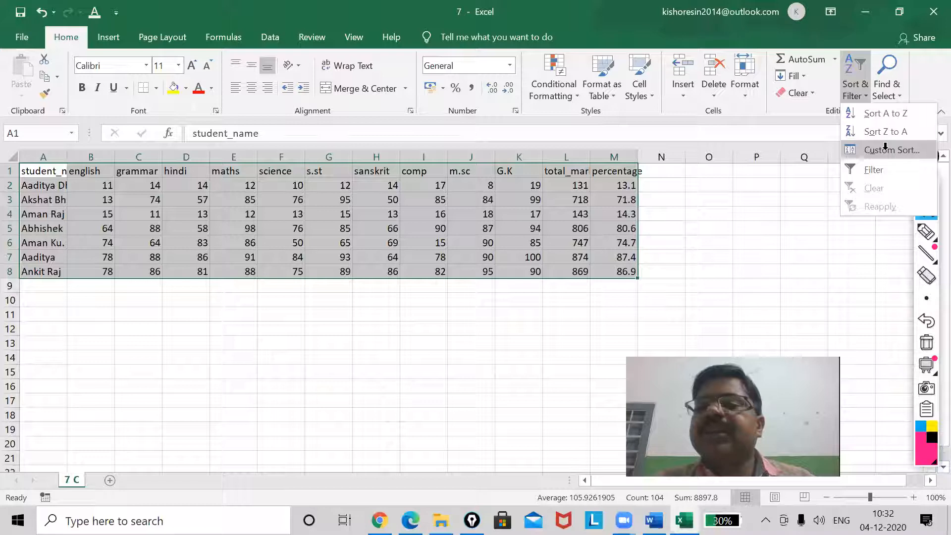
left_click(300, 375)
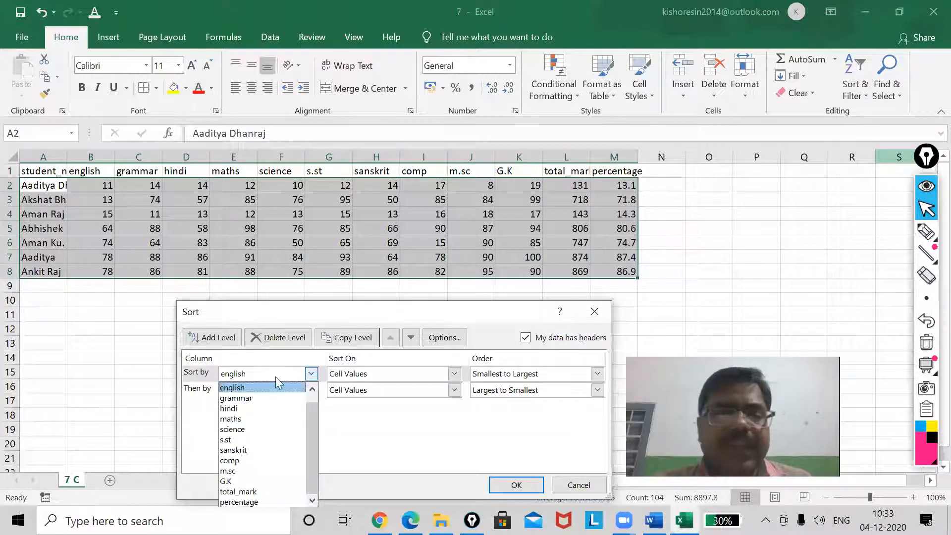
left_click(249, 385)
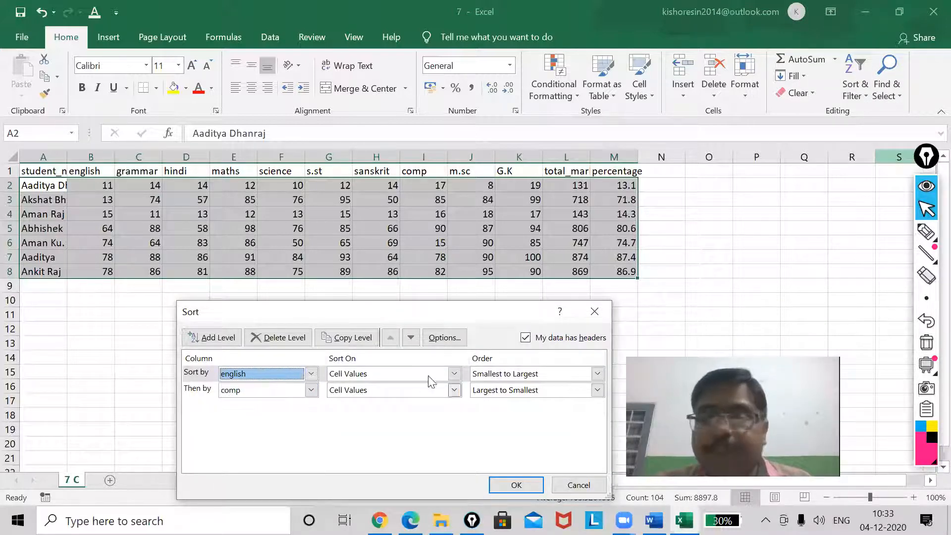
left_click(513, 486)
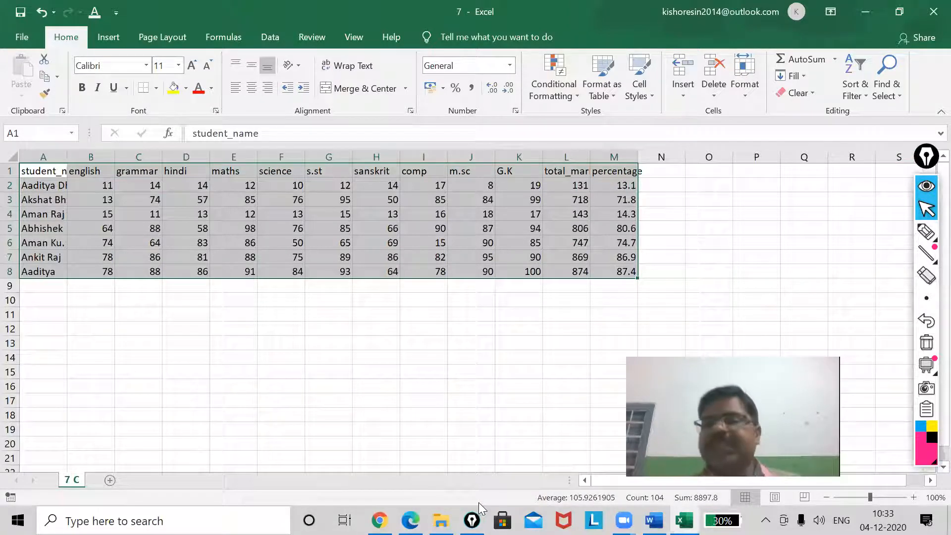
Mark the tied english marks in B7 and B8 with the annotation pen, circle the comp marks in I7:I8, and draw a line out from each
left_click(926, 231)
mouse_move(75, 259)
left_mouse_down()
mouse_move(107, 251)
mouse_move(96, 270)
left_mouse_up()
mouse_move(432, 252)
left_mouse_down()
mouse_move(436, 282)
mouse_move(455, 269)
mouse_move(442, 248)
mouse_move(427, 246)
left_mouse_up()
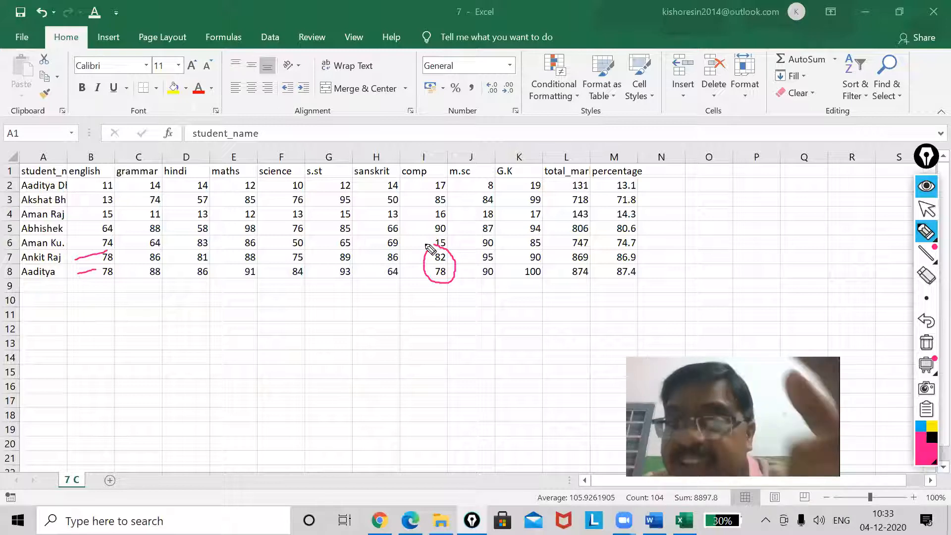
left_click_drag(455, 258, 483, 233)
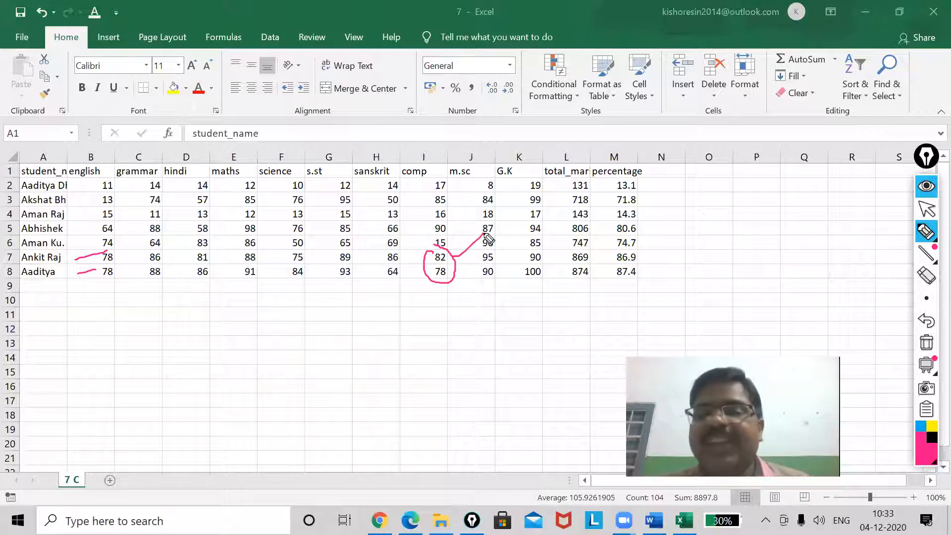
left_click_drag(450, 279, 470, 272)
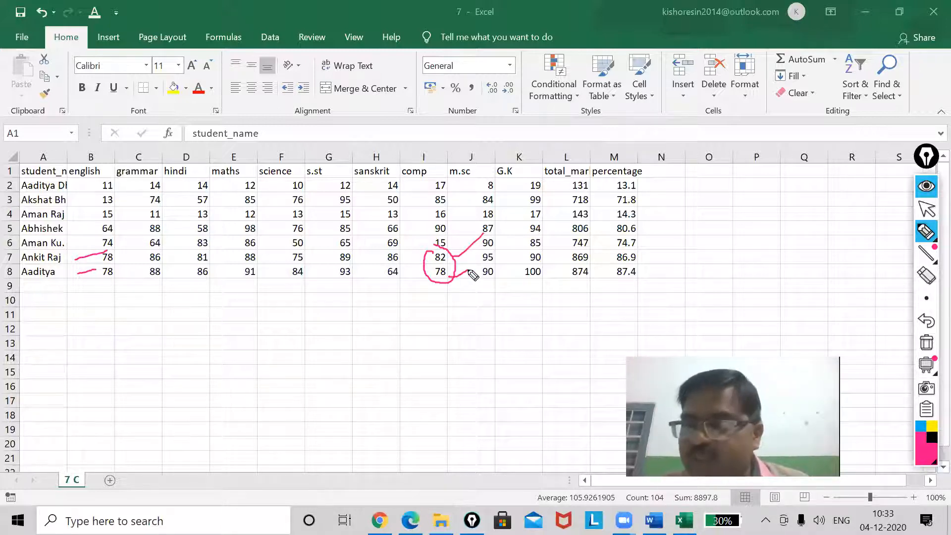
left_click(929, 210)
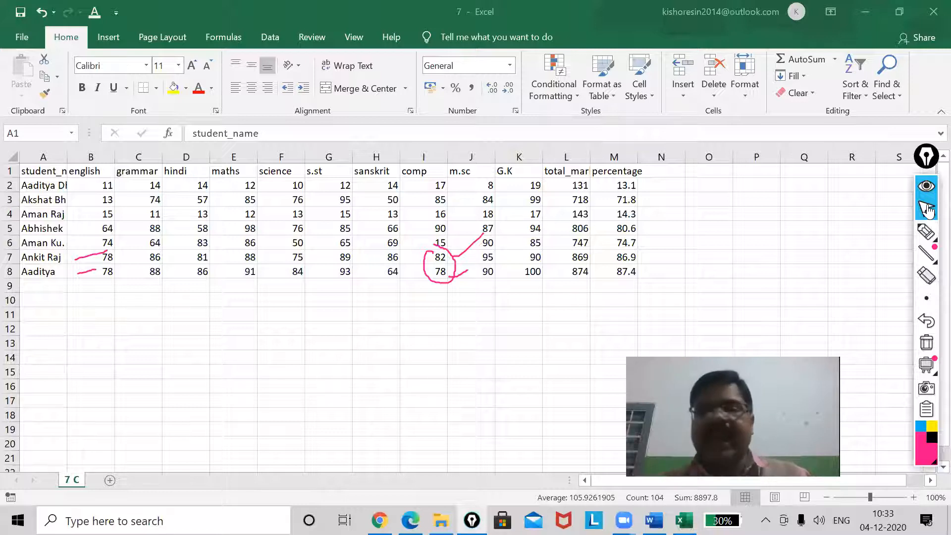
Sort A1:M8 again by english with the second level, comp, ordered smallest to largest
left_click(28, 168)
mouse_move(29, 168)
left_mouse_down()
mouse_move(34, 189)
mouse_move(615, 270)
left_mouse_up()
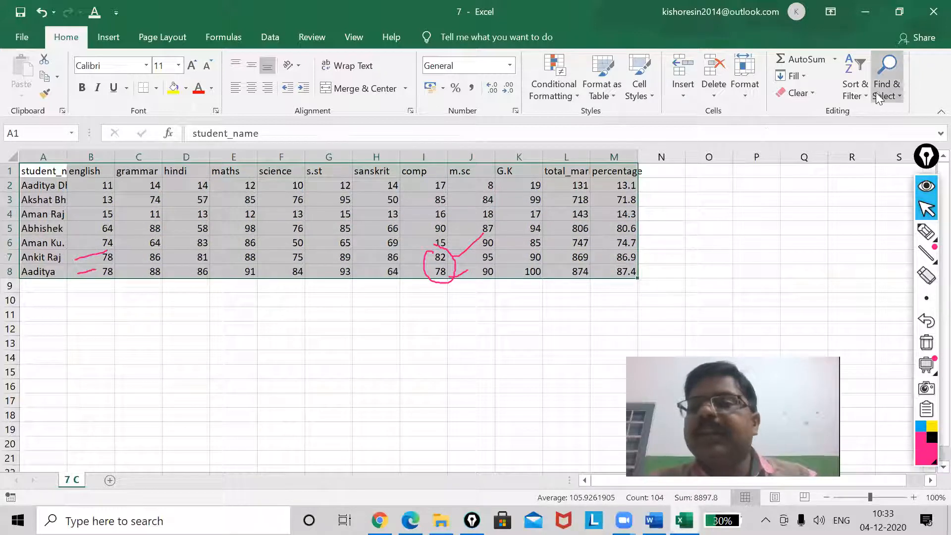
left_click(862, 98)
left_click(867, 149)
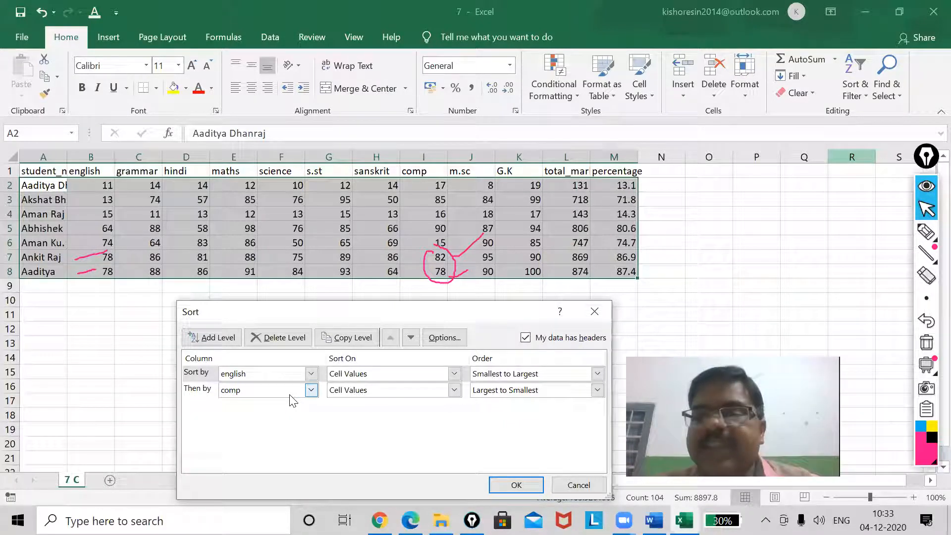
left_click(597, 390)
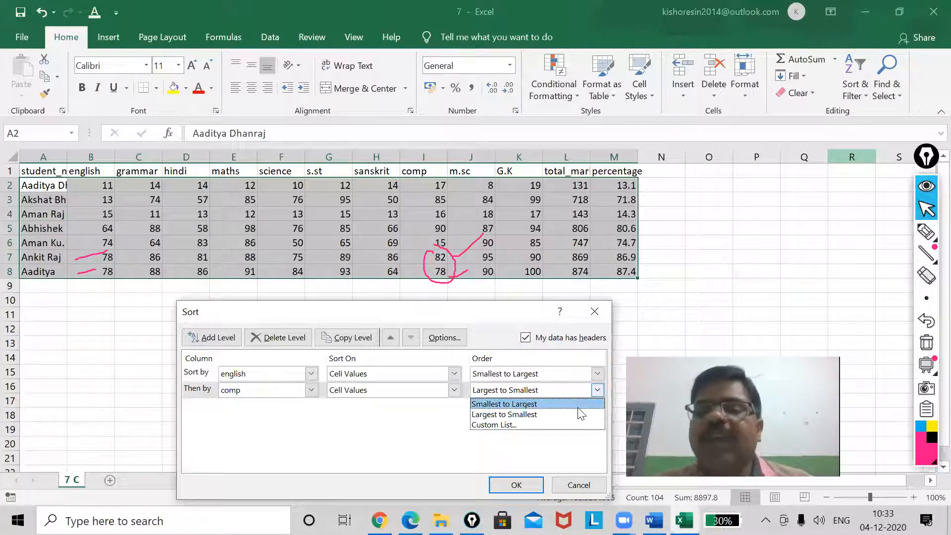
left_click(578, 405)
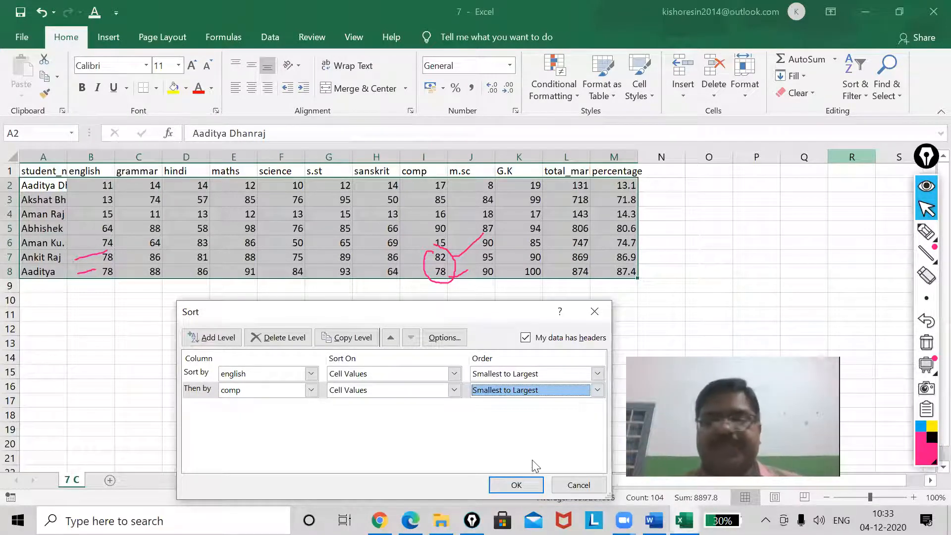
left_click(523, 487)
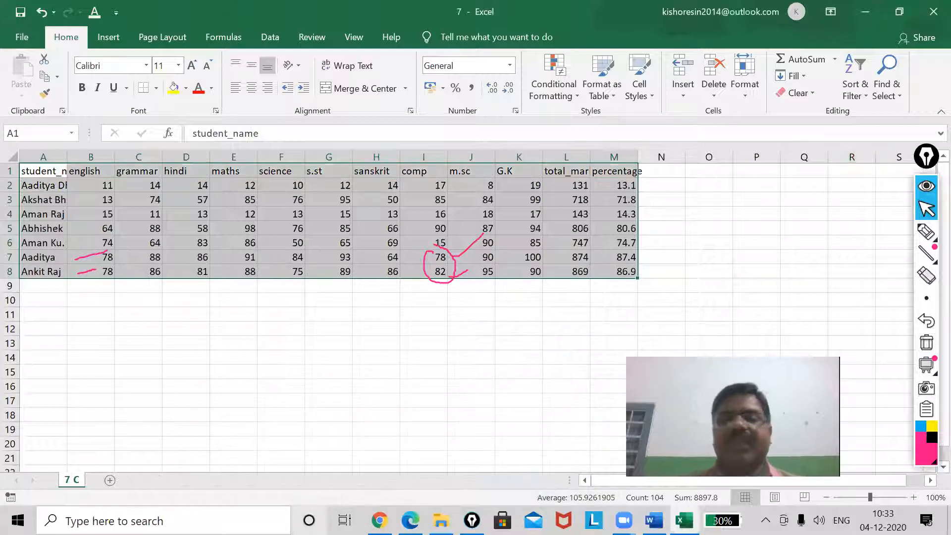